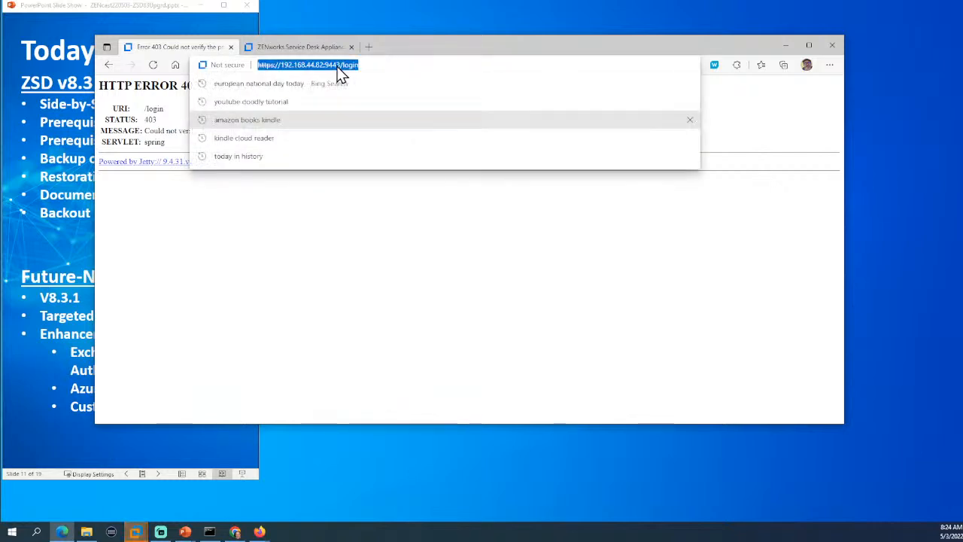
# Strip /login from the 192.168.44.82 address and reload the appliance page.
pyautogui.click(334, 65)
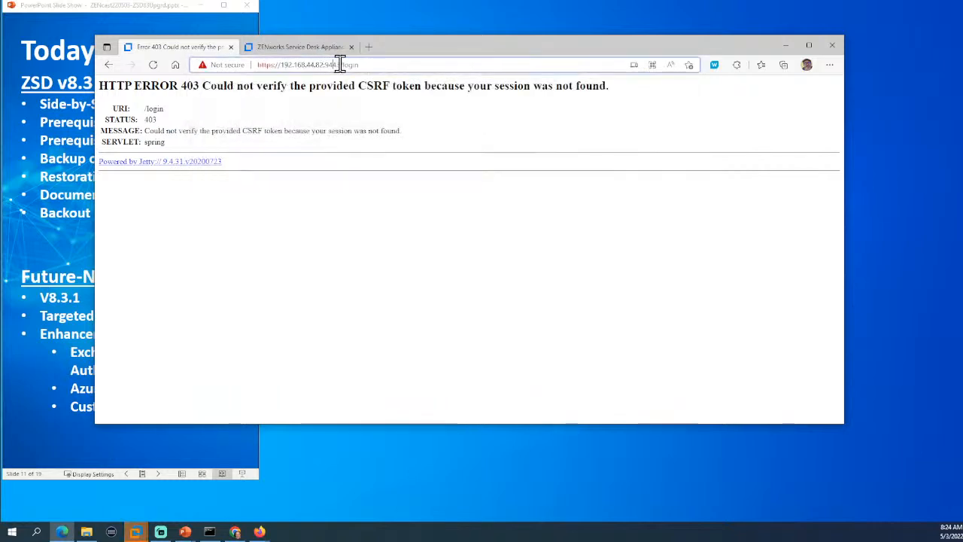
pyautogui.moveTo(339, 65); pyautogui.dragTo(403, 73)
pyautogui.press('BackSpace')
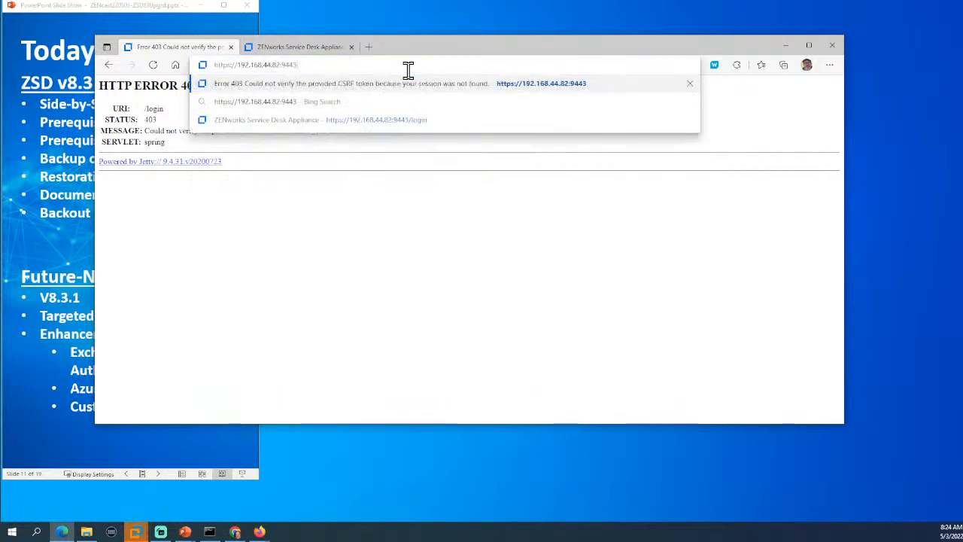
pyautogui.press('Return')
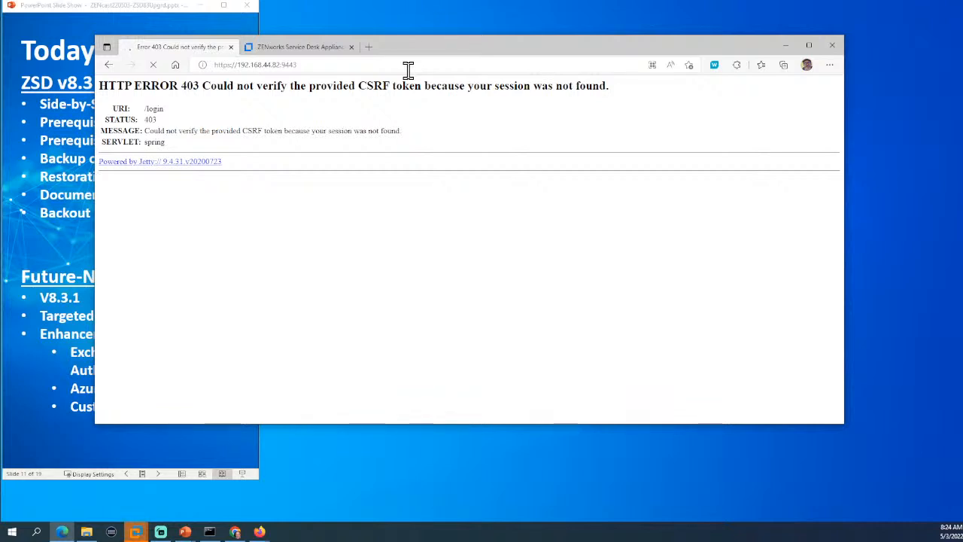
pyautogui.click(310, 66)
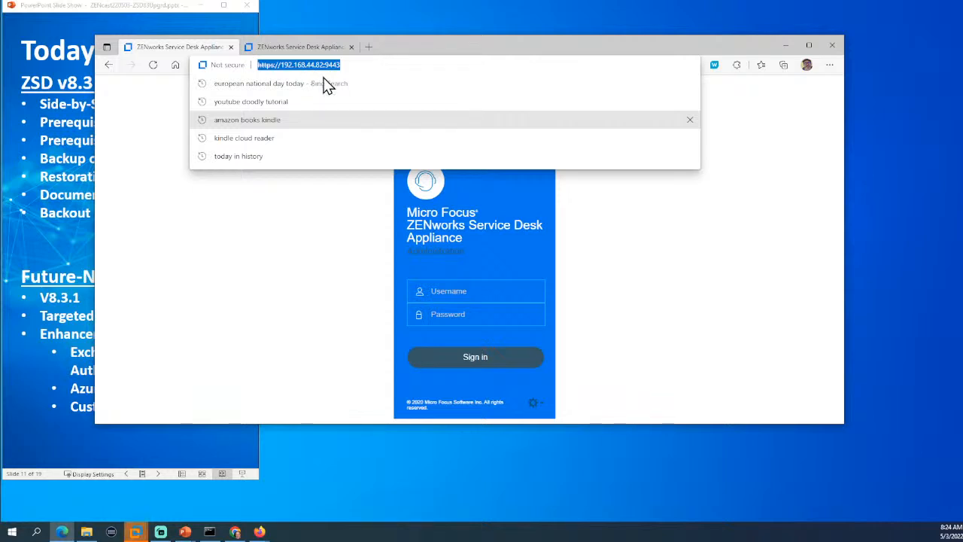
# Sign in to the 8.2.0 appliance as sdadmin with the admin password.
pyautogui.click(479, 292)
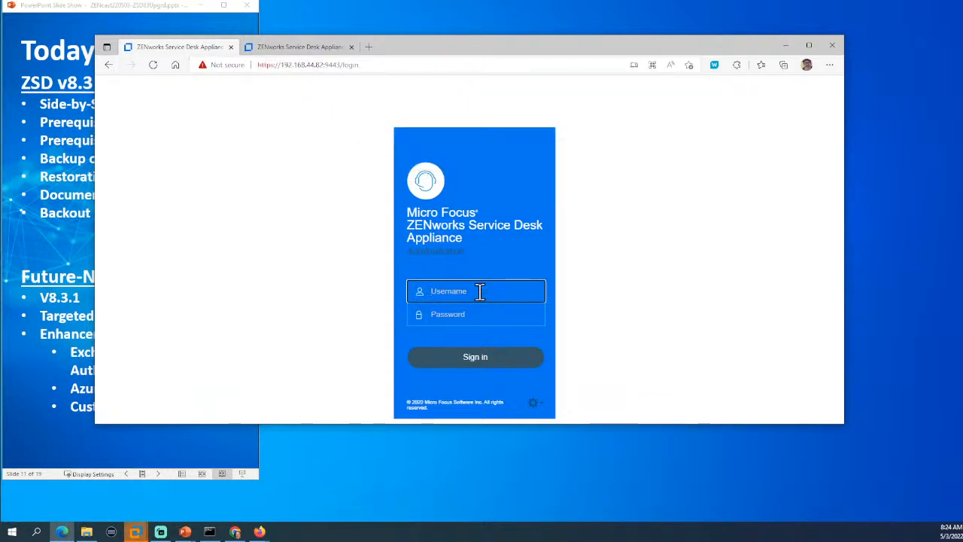
pyautogui.write('sdadmin')
pyautogui.press('Tab')
pyautogui.write('*****')
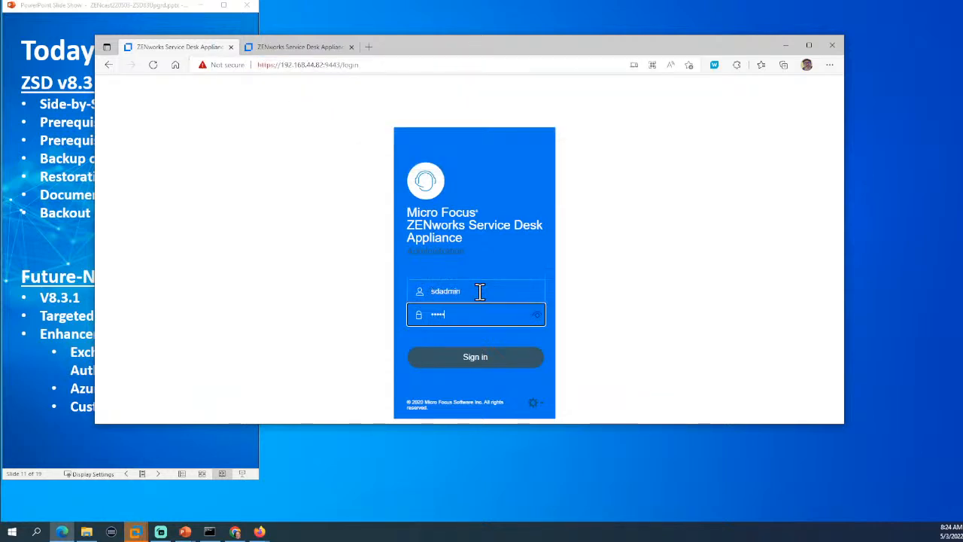
pyautogui.write('*')
pyautogui.press('Return')
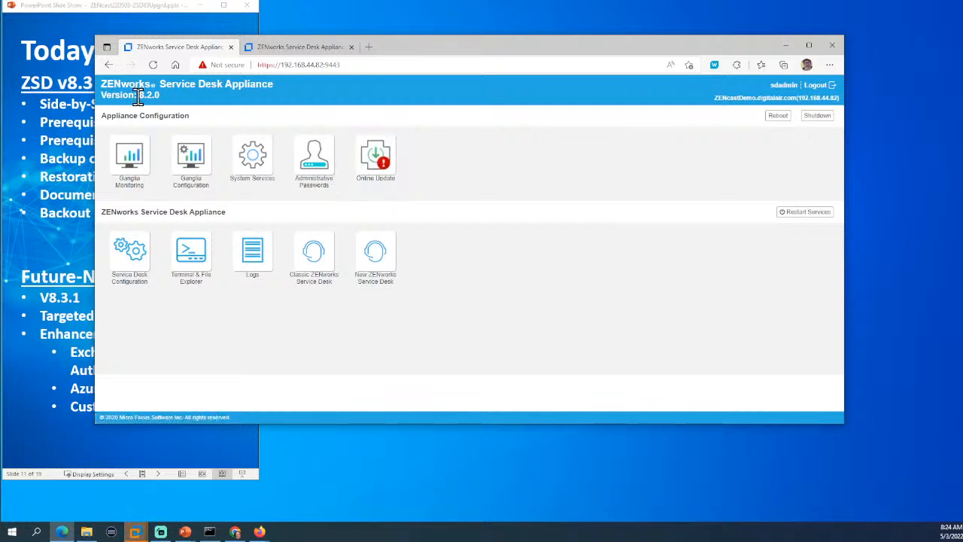
pyautogui.click(295, 48)
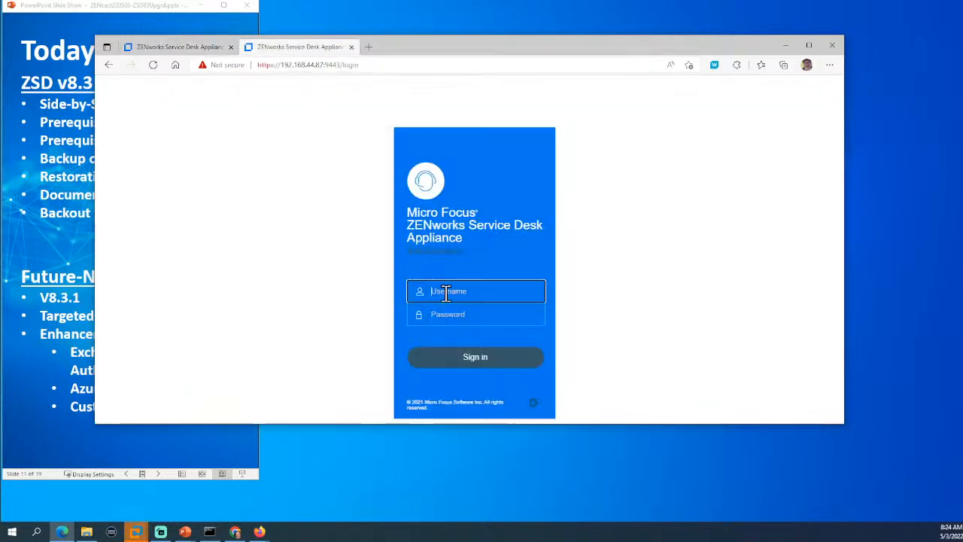
# Sign in on the 192.168.44.87 tab as sdadmin with the admin password.
pyautogui.write('sdadmin')
pyautogui.press('Tab')
pyautogui.write('***')
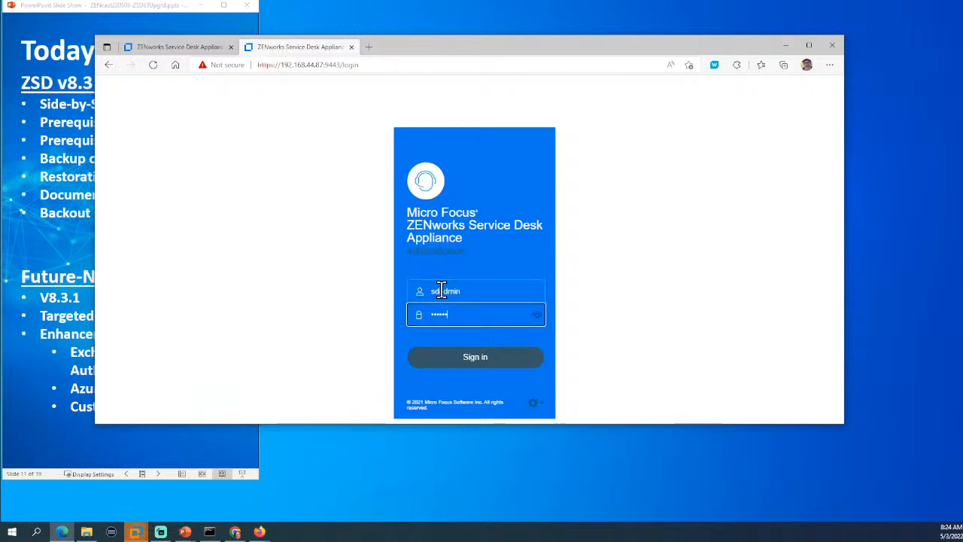
pyautogui.press('Return')
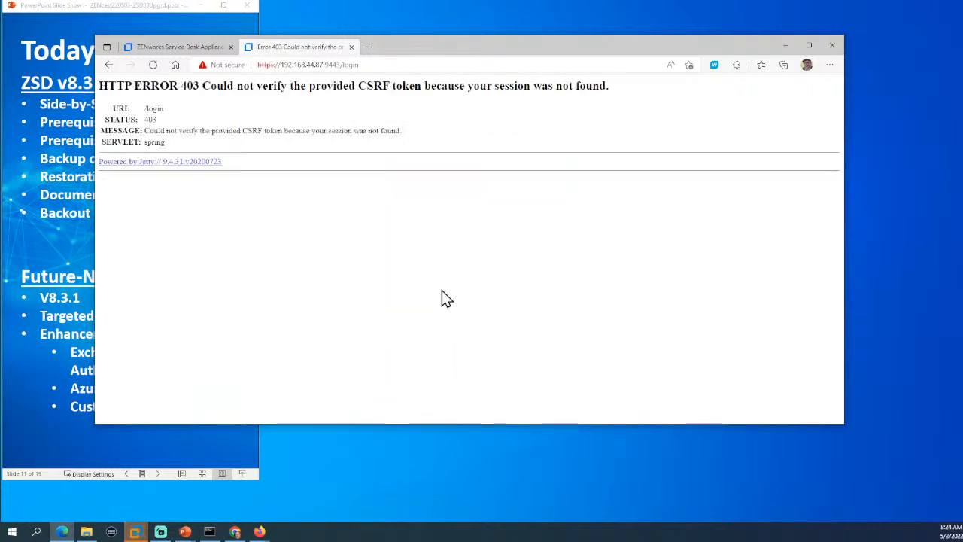
# After the 403 error, remove /login from the address and reload the appliance.
pyautogui.click(332, 67)
pyautogui.click(338, 64)
pyautogui.moveTo(338, 65); pyautogui.dragTo(437, 69)
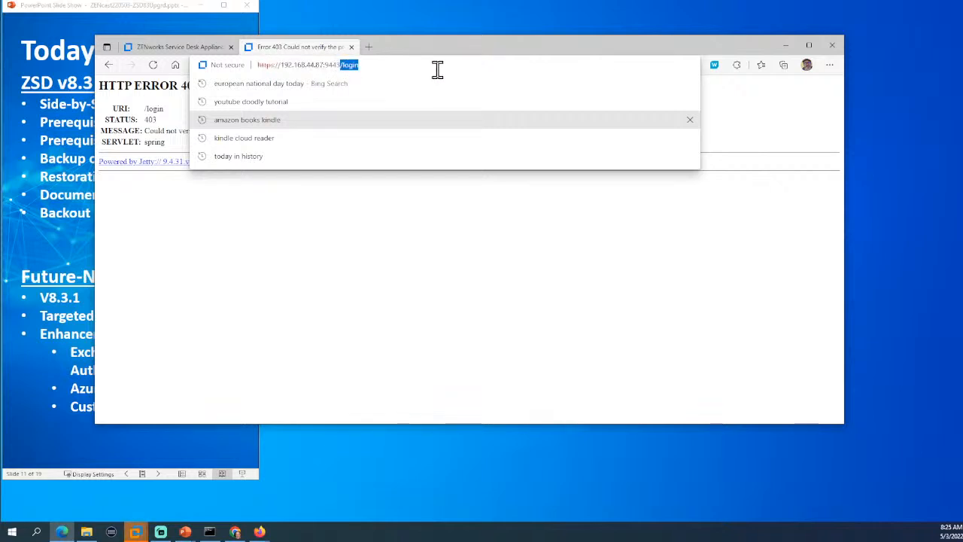
pyautogui.press('BackSpace')
pyautogui.press('Return')
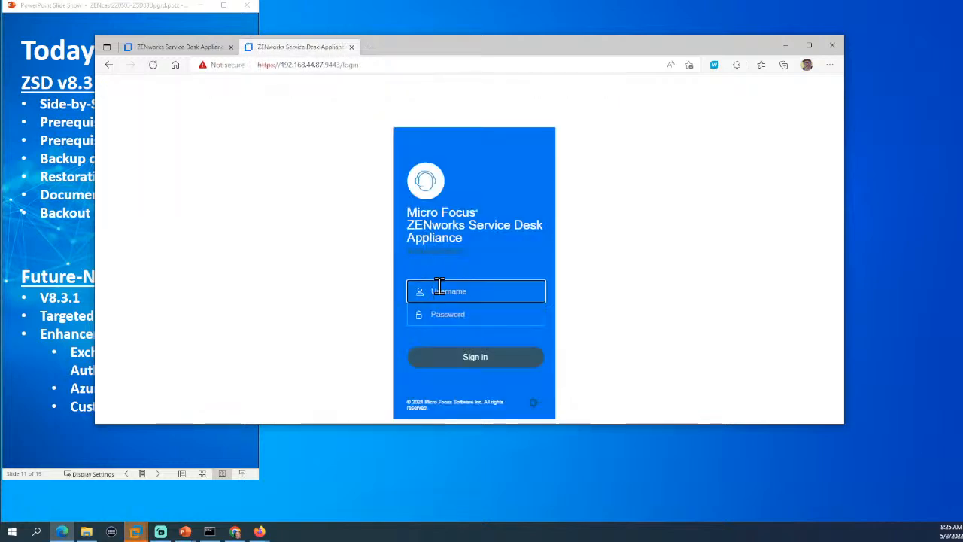
# Sign in again as sdadmin and confirm the header shows version 8.2.1.
pyautogui.write('sdadmin')
pyautogui.press('Tab')
pyautogui.write('****')
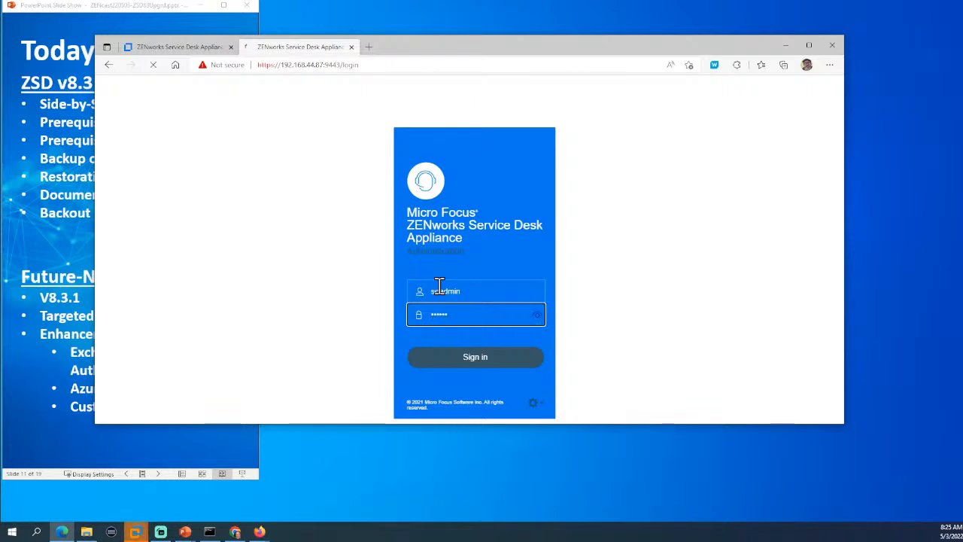
pyautogui.press('Return')
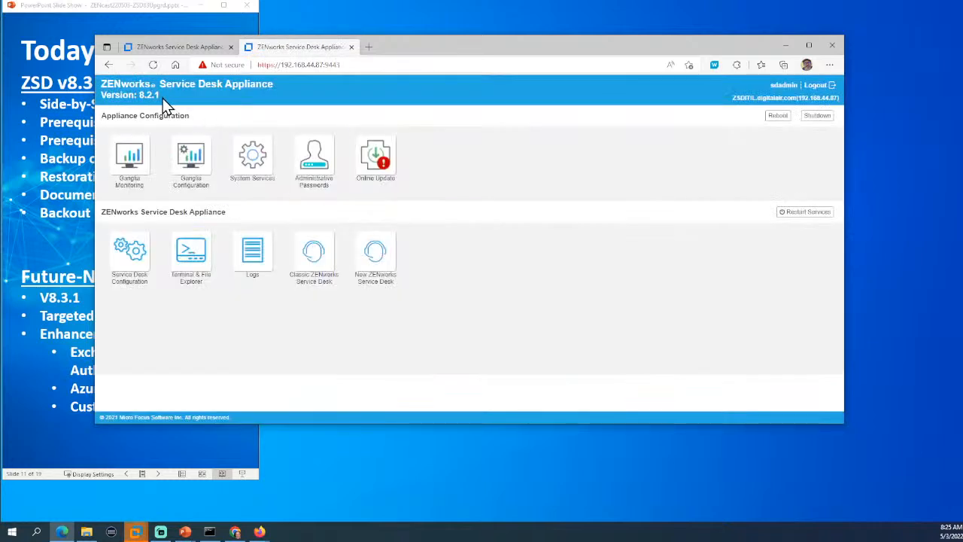
pyautogui.tripleClick(149, 101)
pyautogui.click(164, 106)
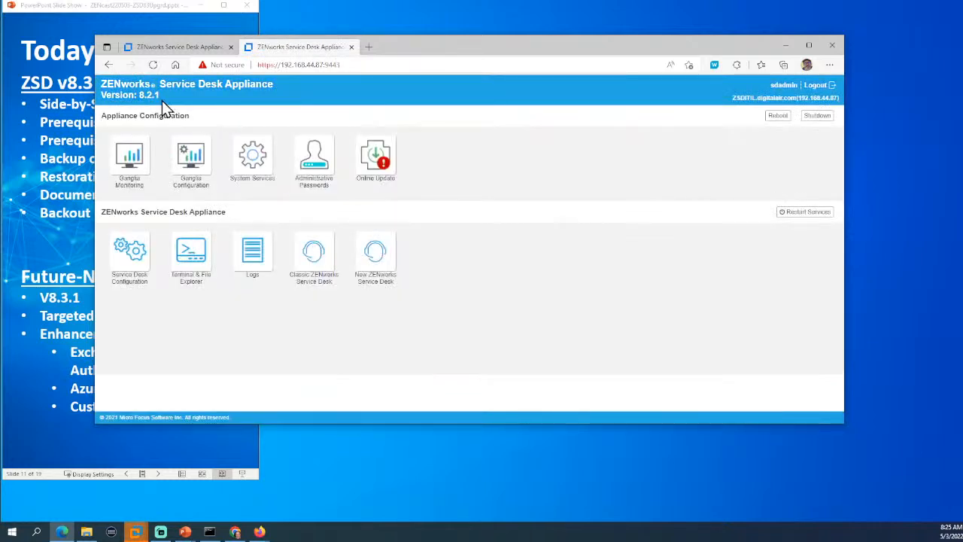
# On Online Update, scroll Needed Patches to servicedesk-release 8.2.1 and zoom to 125%.
pyautogui.click(375, 170)
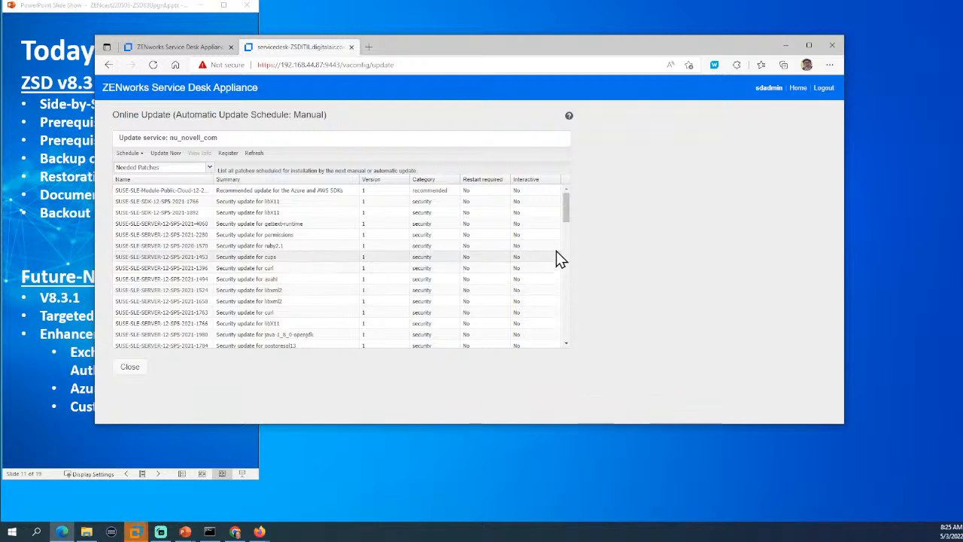
pyautogui.moveTo(566, 217); pyautogui.dragTo(580, 338)
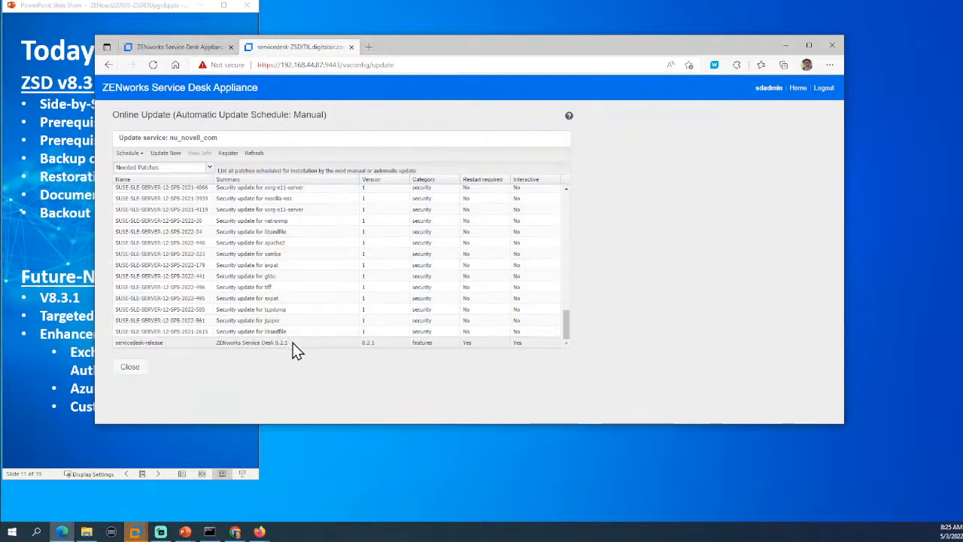
pyautogui.click(243, 343)
pyautogui.hotkey('ctrl', '+')
pyautogui.hotkey('ctrl', '+')
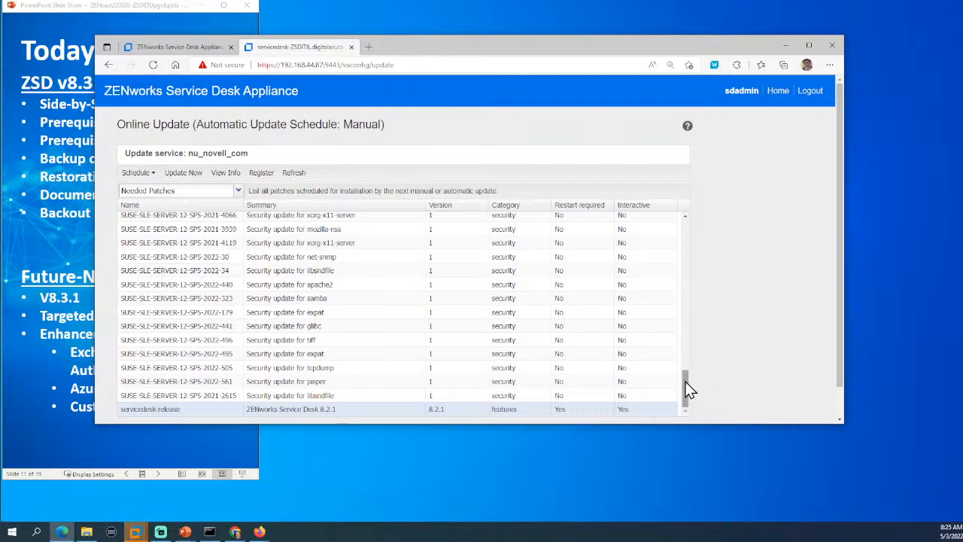
pyautogui.moveTo(689, 389); pyautogui.dragTo(681, 233)
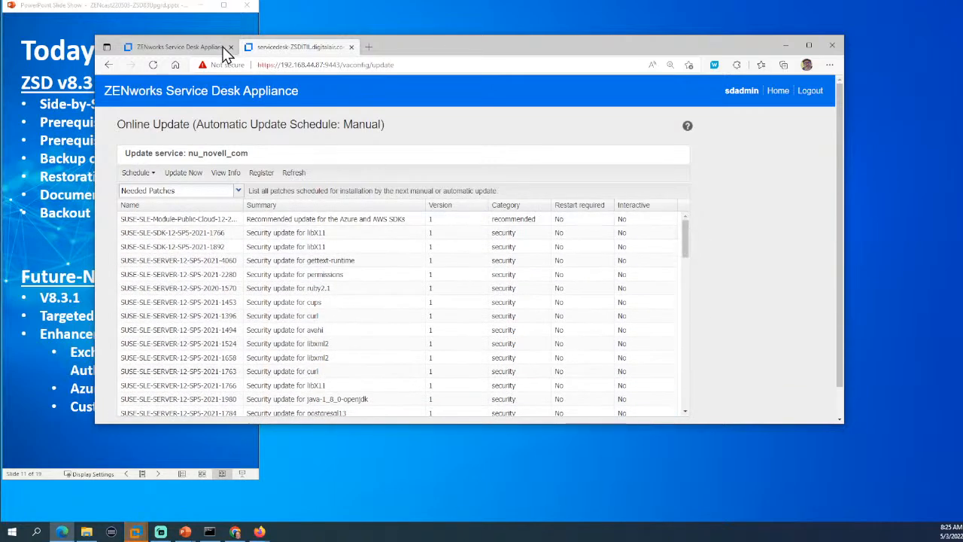
pyautogui.click(189, 46)
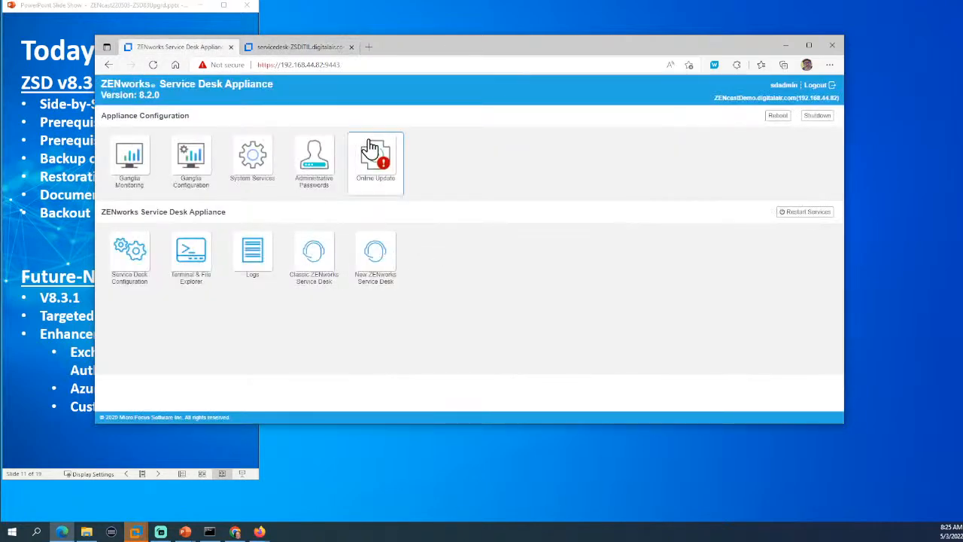
# Review the 8.2.0 appliance's Online Update patches down to servicedesk-release, then go Home.
pyautogui.click(373, 154)
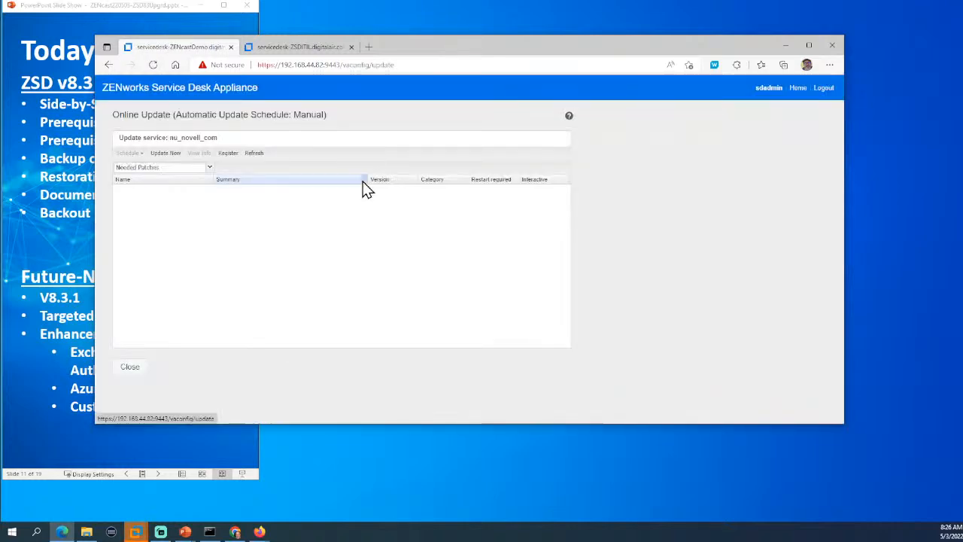
pyautogui.hotkey('ctrl', '+')
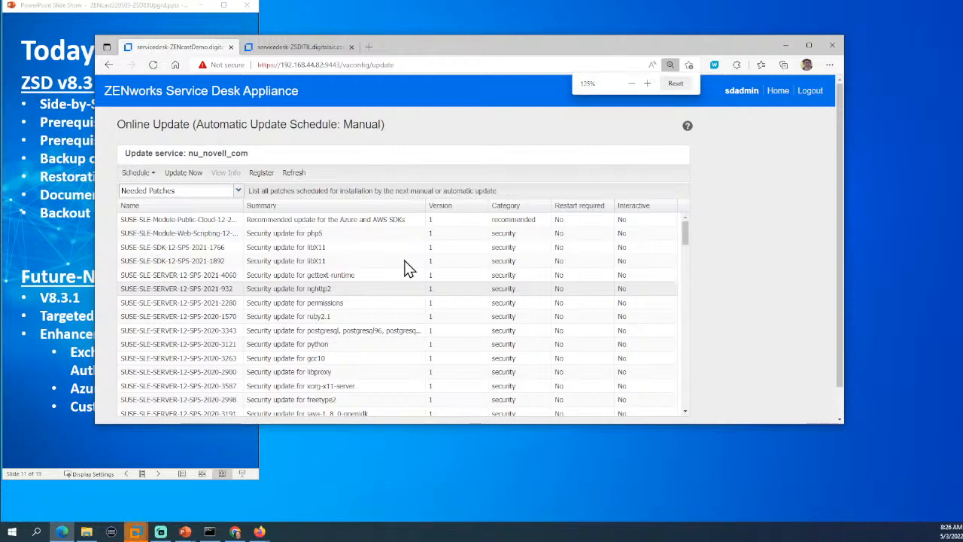
pyautogui.scroll(-5, 405, 270)
pyautogui.scroll(-12, 405, 270)
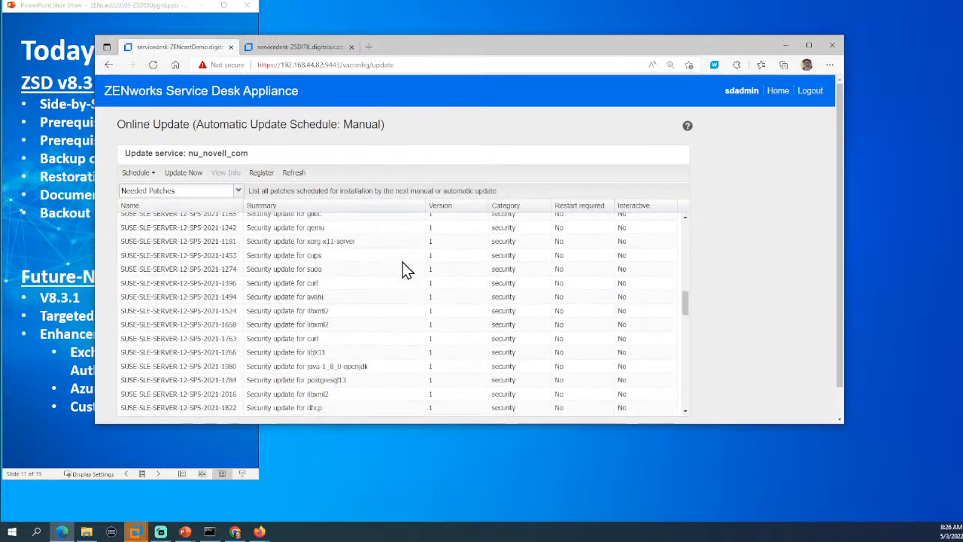
pyautogui.scroll(-8, 401, 264)
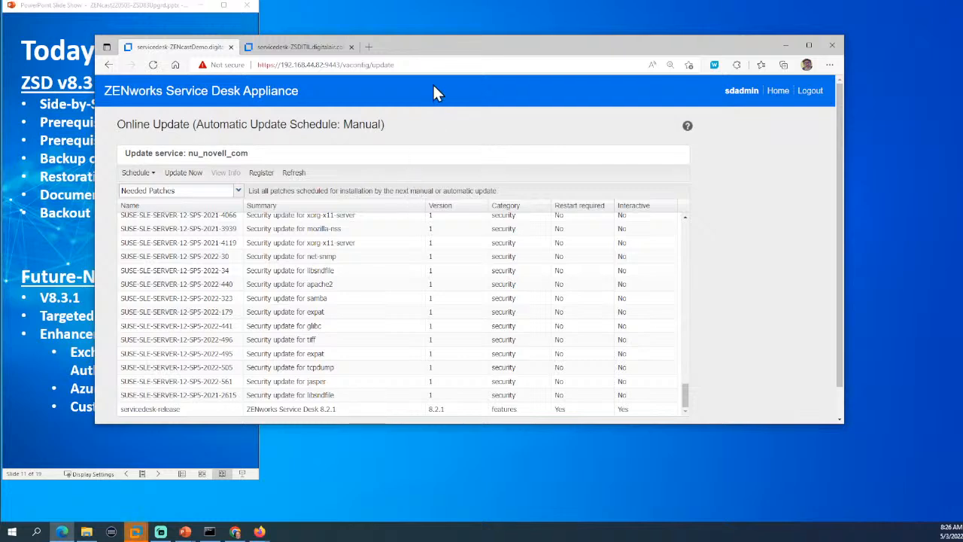
pyautogui.moveTo(453, 51); pyautogui.dragTo(577, 21)
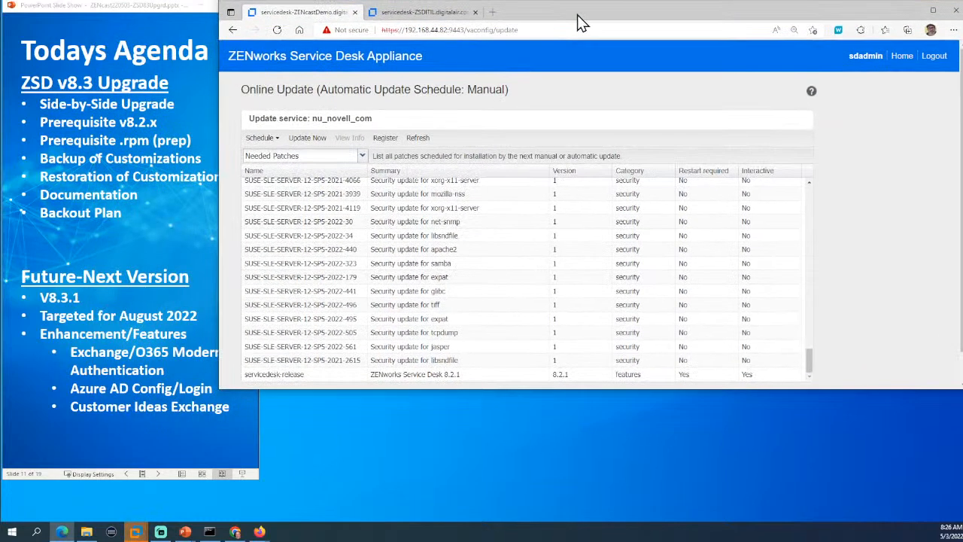
pyautogui.click(900, 57)
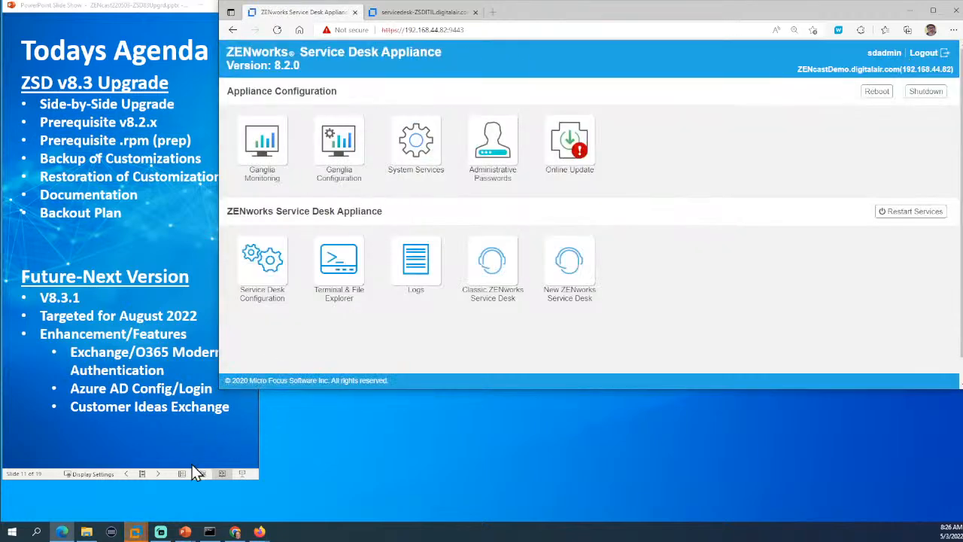
pyautogui.moveTo(138, 532)
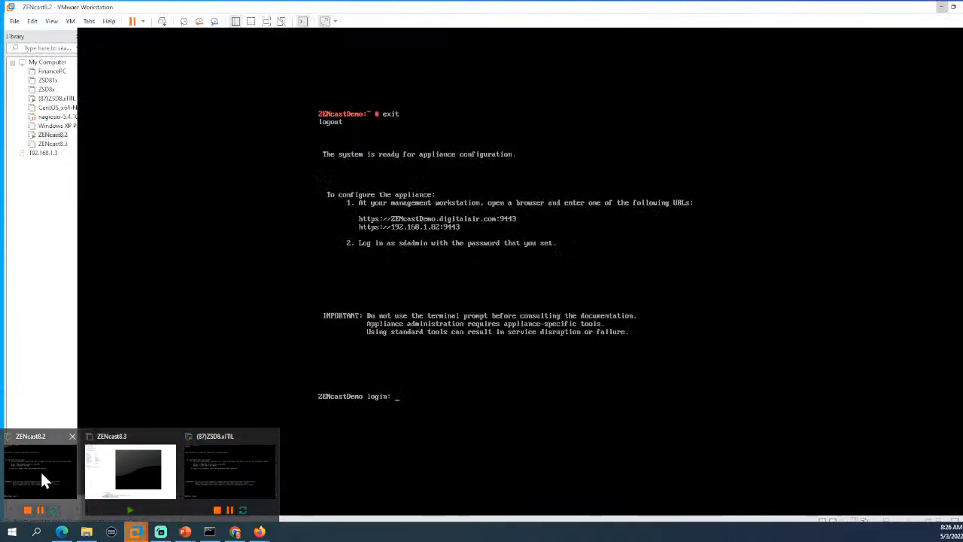
# Log in to the ZENcast8.2 console as root and release input from the VM.
pyautogui.click(40, 470)
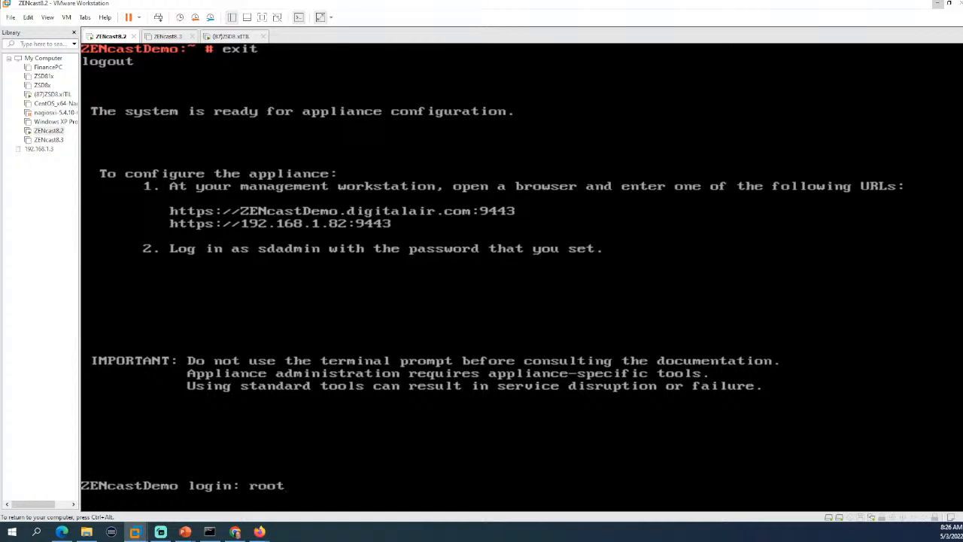
pyautogui.press('Return')
pyautogui.press('Return')
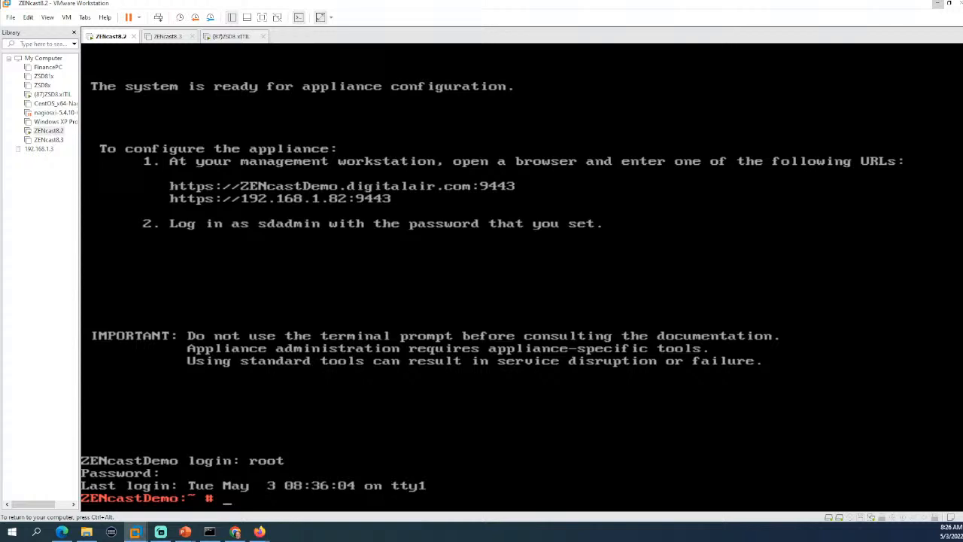
pyautogui.hotkey('ctrl', 'alt')
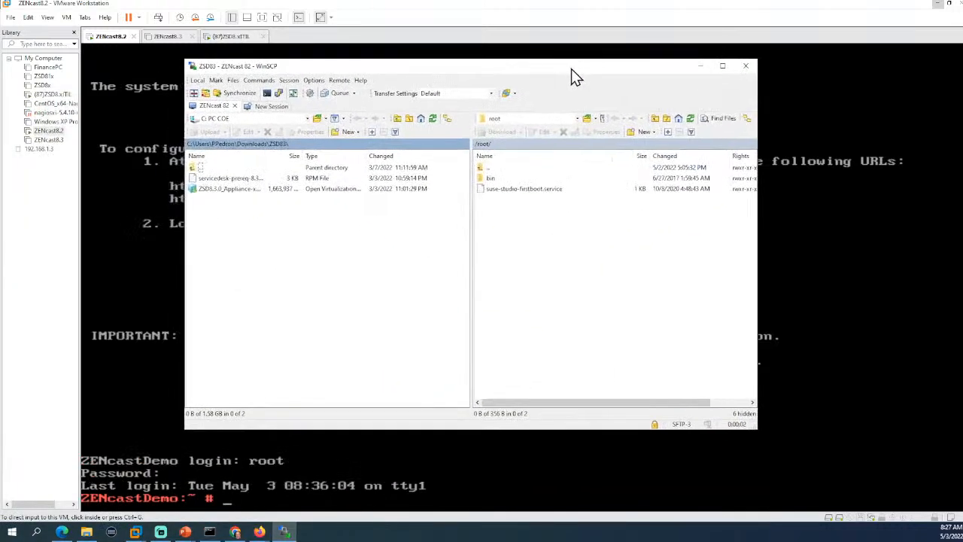
# Upload servicedesk-prereq-8.3.0-0.noarch.rpm from the local ZSD83 folder into remote /tmp.
pyautogui.moveTo(571, 69); pyautogui.dragTo(593, 52)
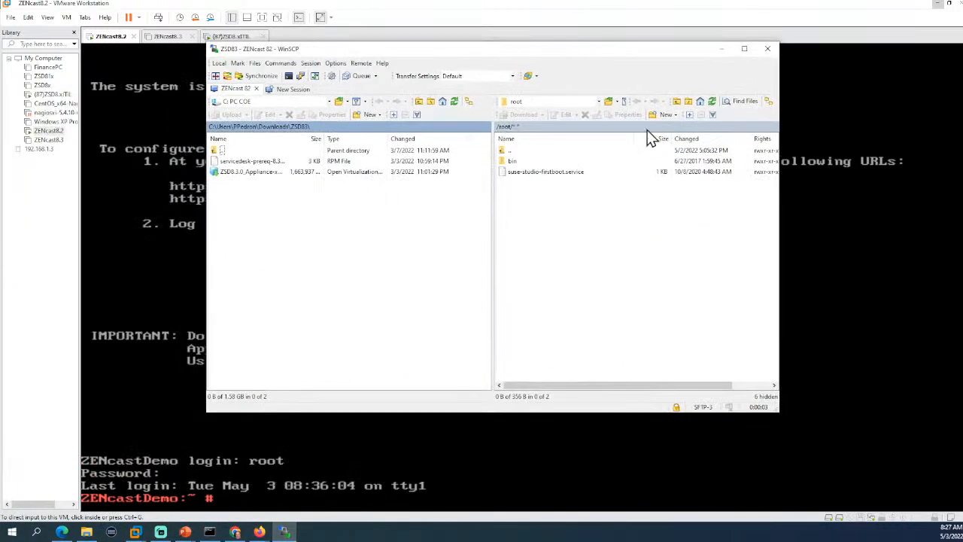
pyautogui.click(498, 127)
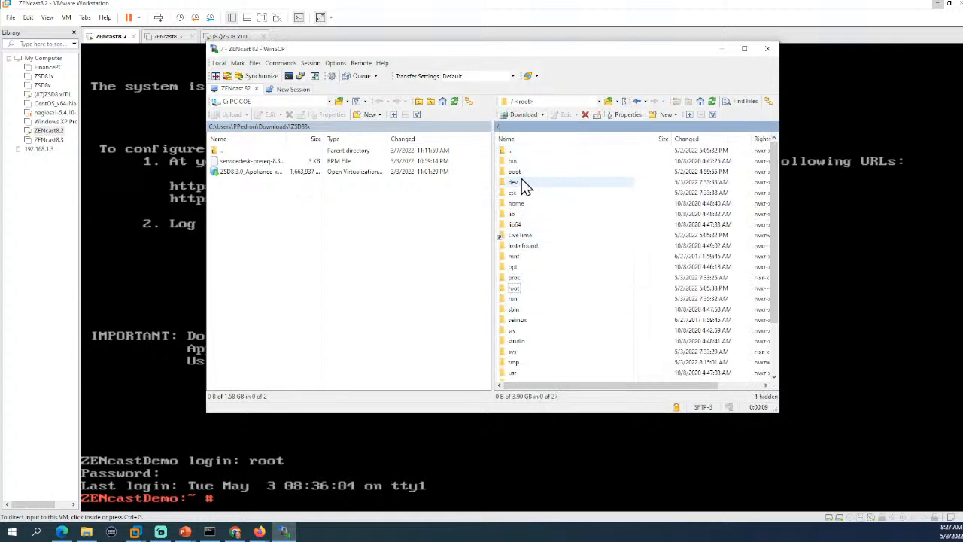
pyautogui.doubleClick(516, 363)
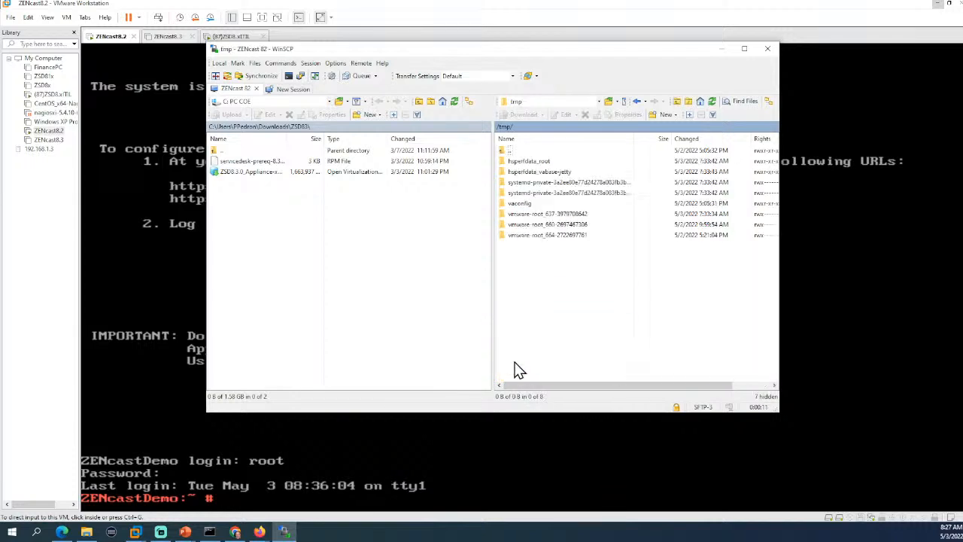
pyautogui.click(256, 163)
pyautogui.rightClick(259, 167)
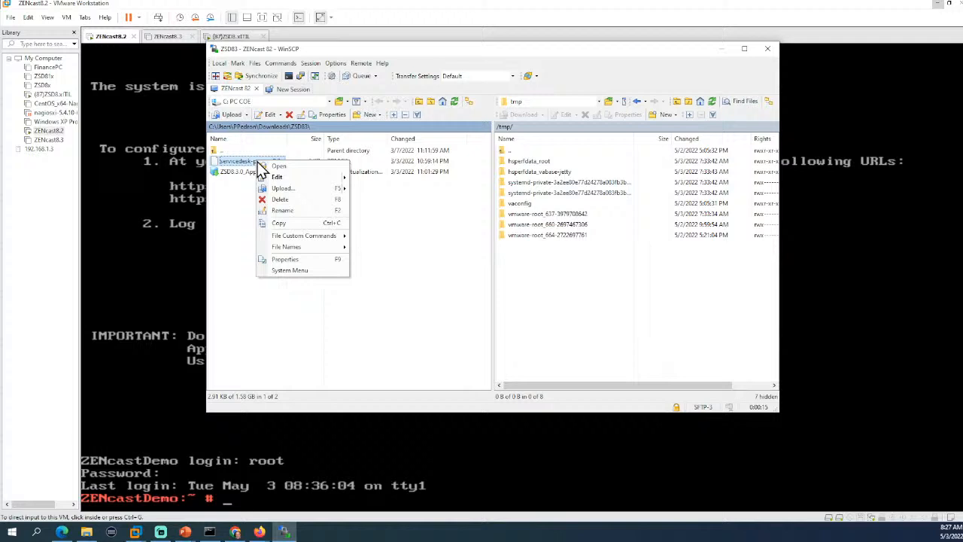
pyautogui.click(286, 189)
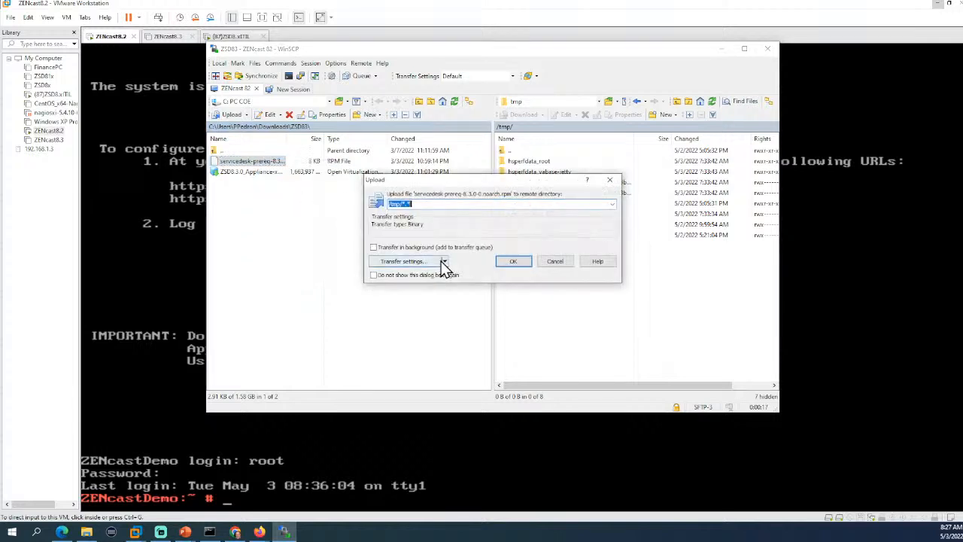
pyautogui.click(519, 264)
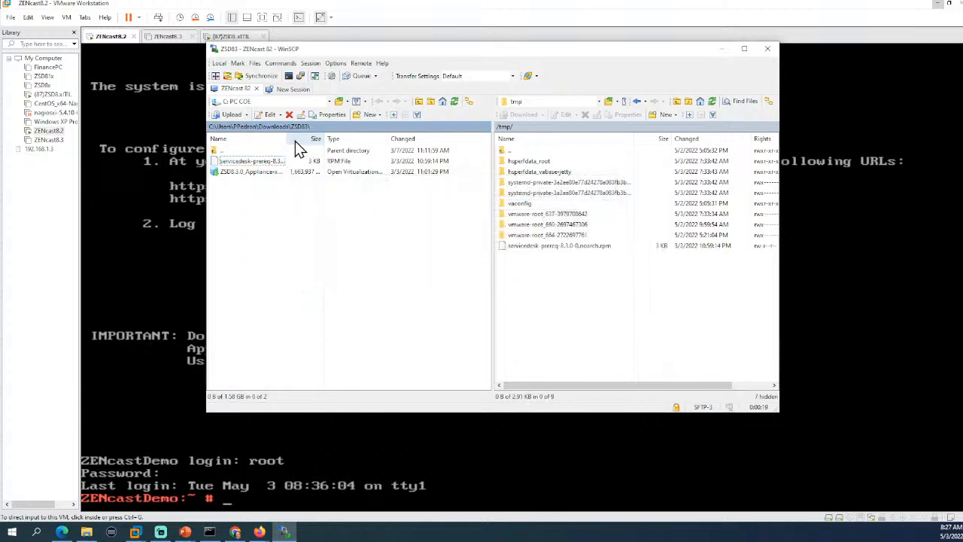
pyautogui.moveTo(319, 138); pyautogui.dragTo(348, 140)
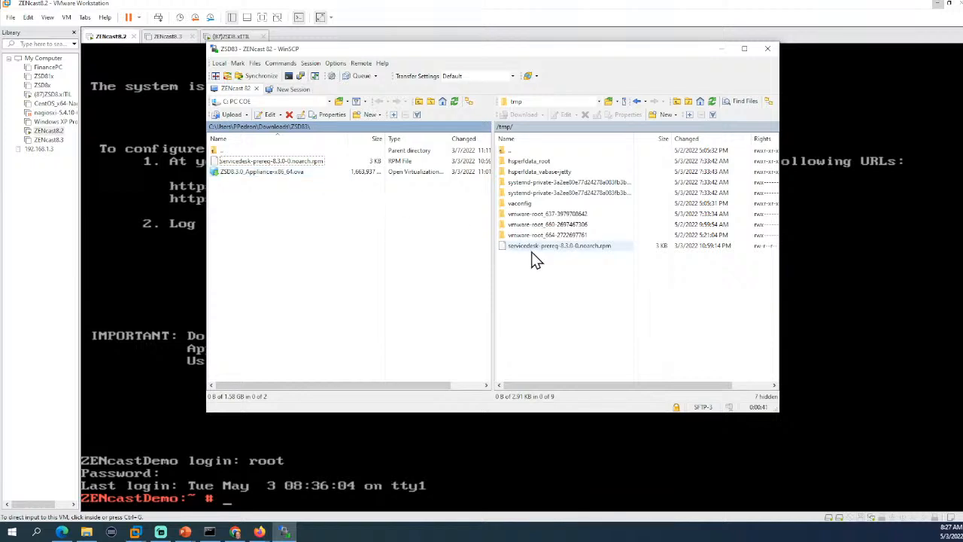
pyautogui.click(378, 431)
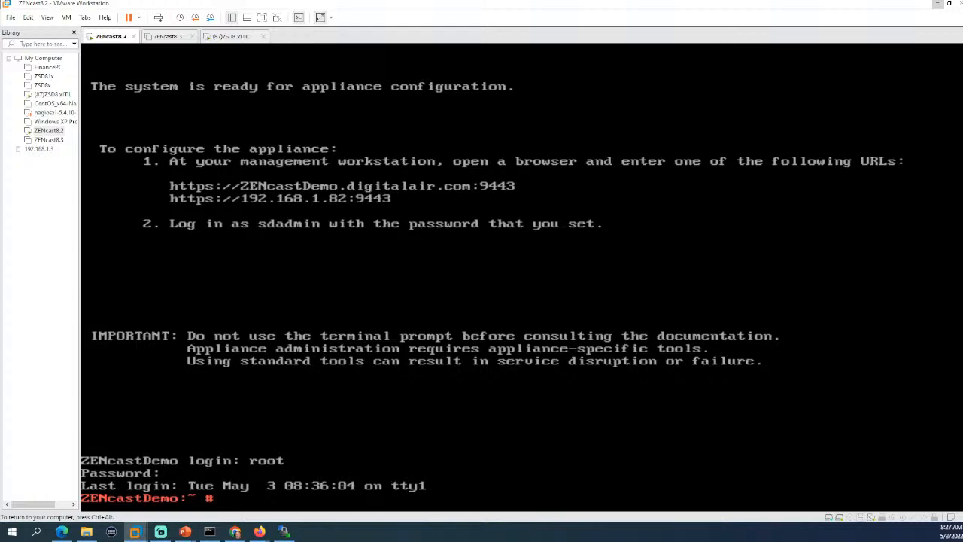
# In /tmp, list files and install servicedesk-prereq-8.3.0-0.noarch.rpm with rpm -ihv.
pyautogui.write('cd /tmp')
pyautogui.press('Return')
pyautogui.write('ll')
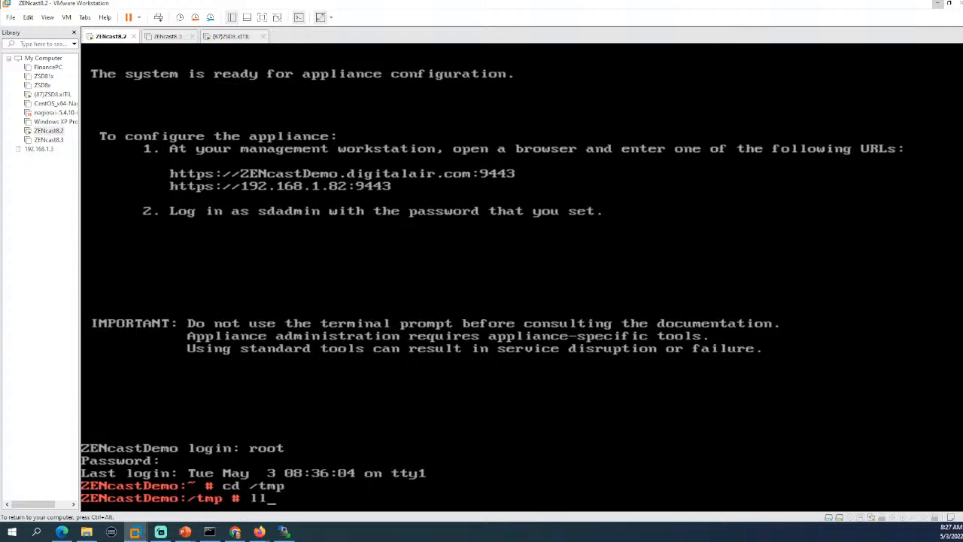
pyautogui.press('Return')
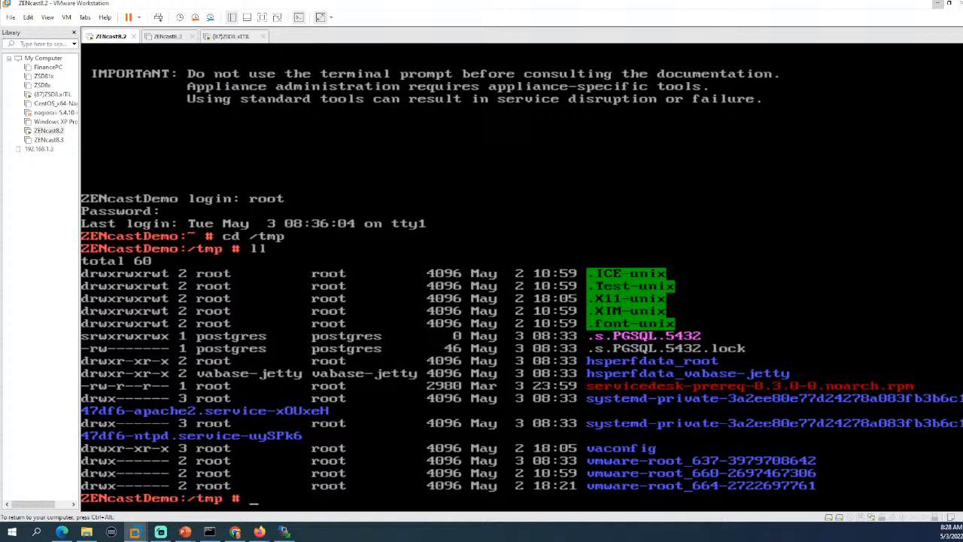
pyautogui.write('rpm -ihv ser')
pyautogui.press('Tab')
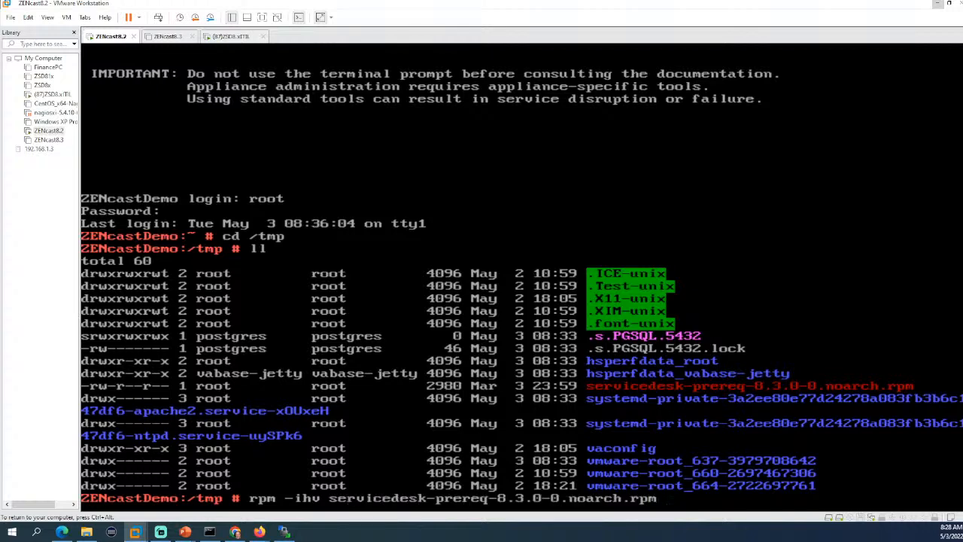
pyautogui.press('Return')
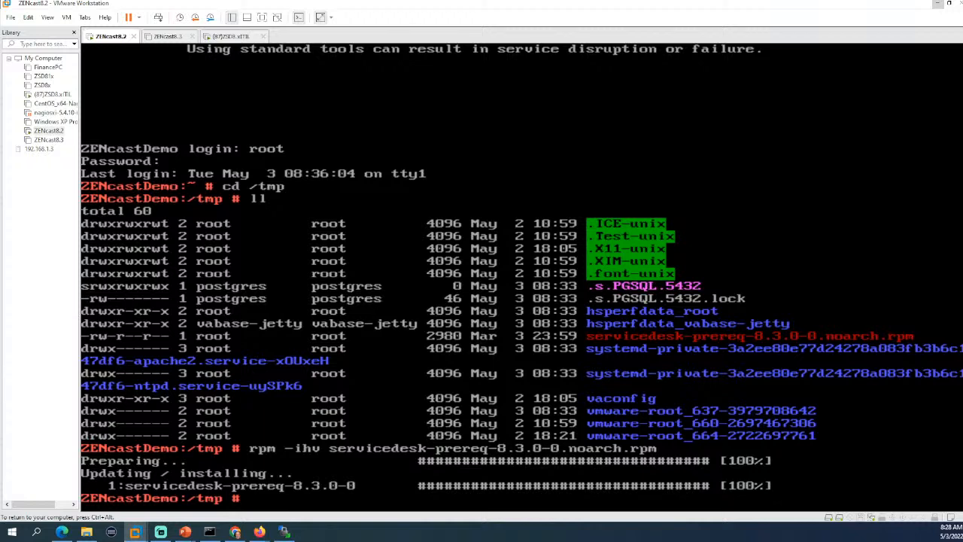
# Release the VM and bring the appliance web administration page to the front.
pyautogui.hotkey('ctrl', 'alt')
pyautogui.click(235, 532)
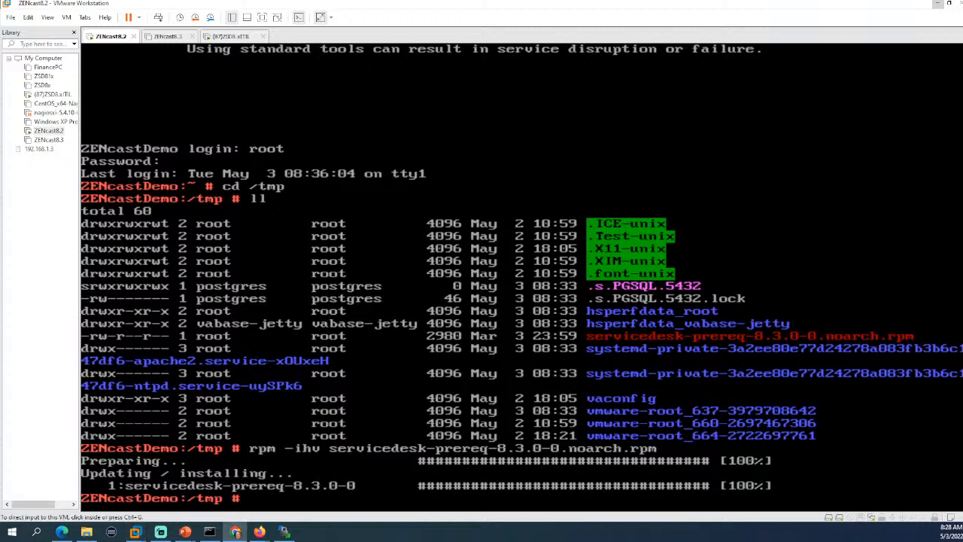
pyautogui.hotkey('alt', 'Tab')
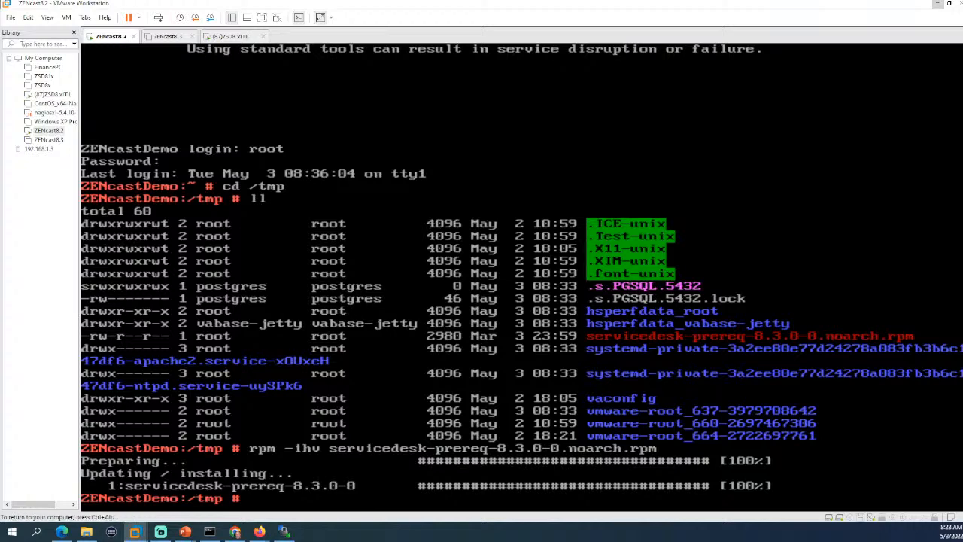
pyautogui.click(939, 7)
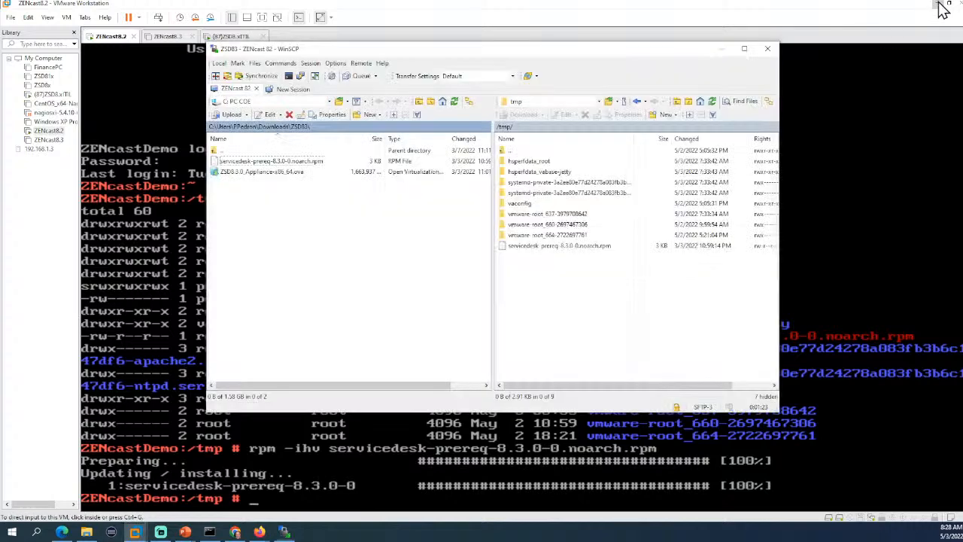
pyautogui.click(849, 259)
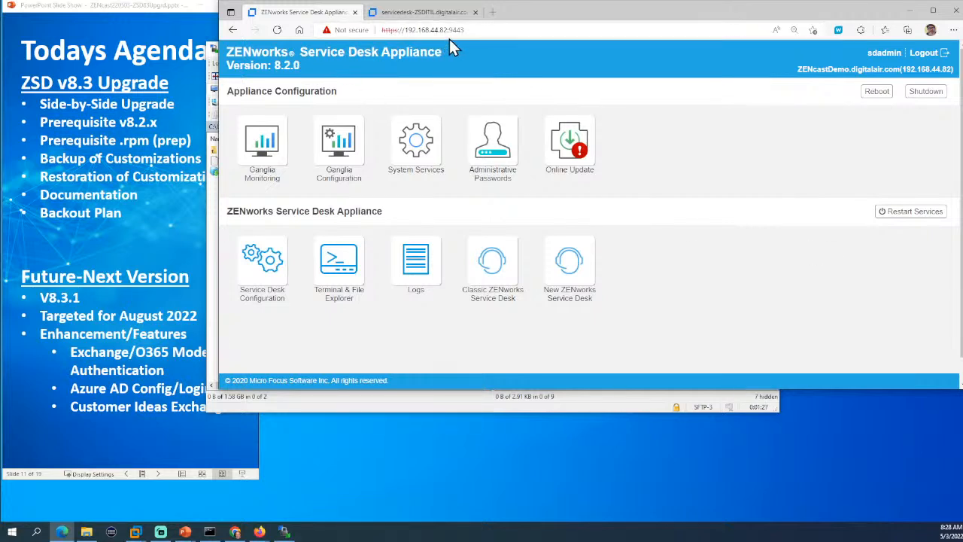
# Shut down the 8.2.0 appliance from its configuration page, confirming with OK.
pyautogui.click(927, 94)
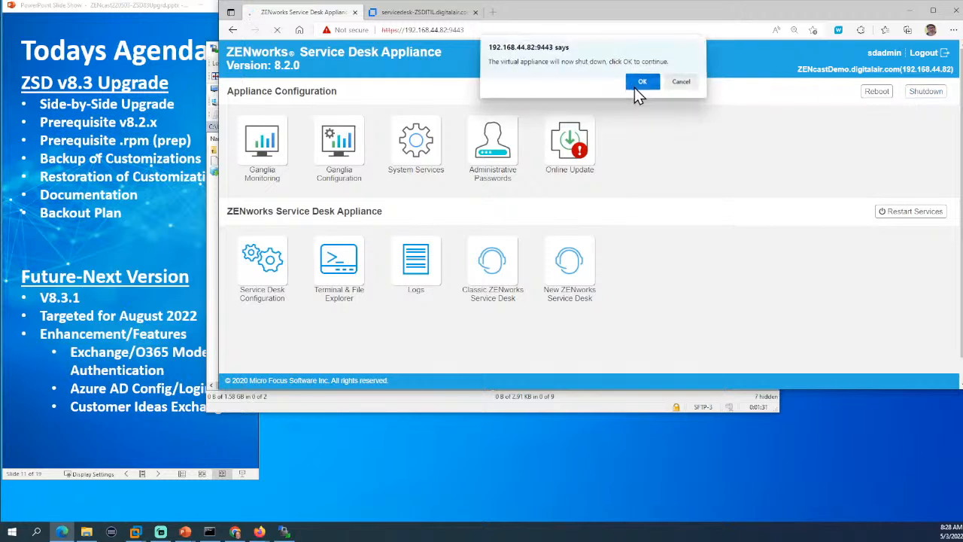
pyautogui.click(634, 88)
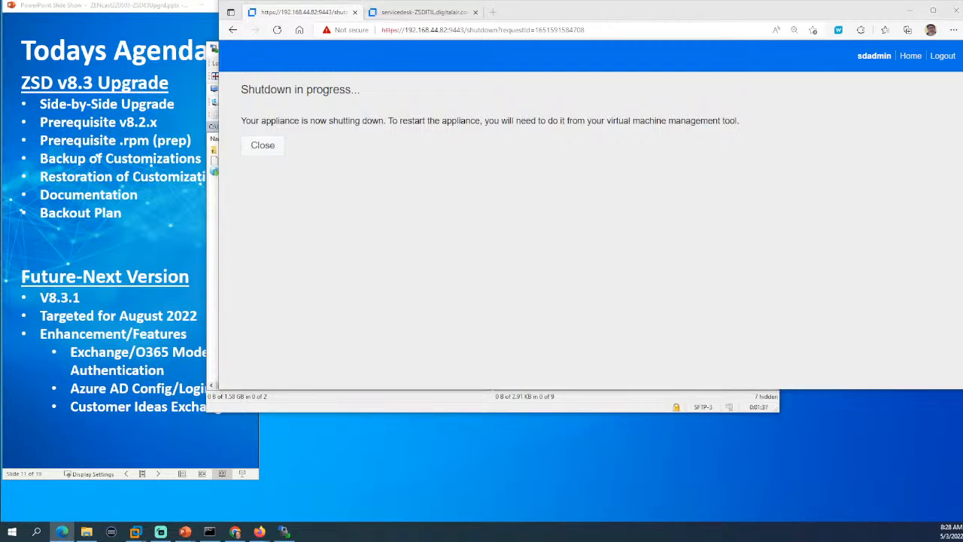
pyautogui.click(284, 531)
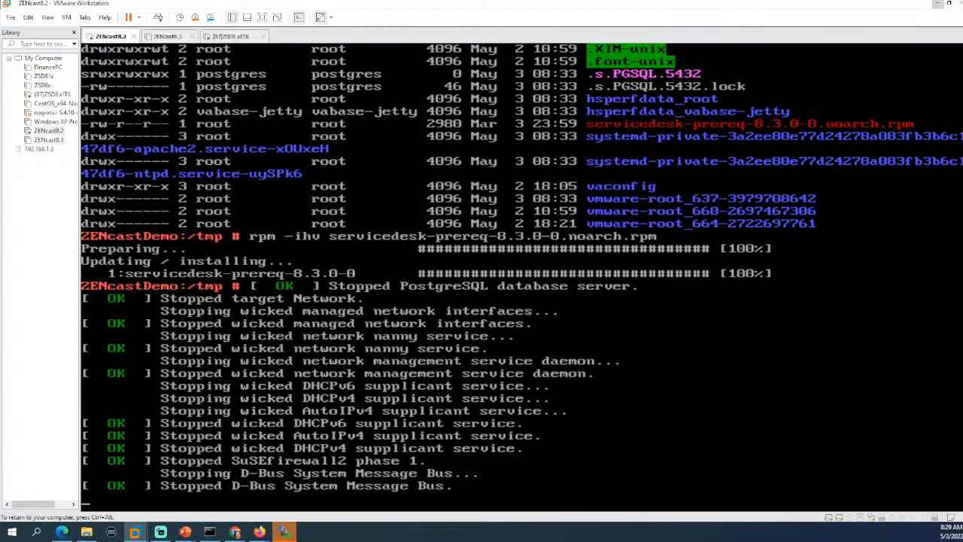
# Check the powered-off ZENcast8.3 summary, then return to the ZENcast8.2 console.
pyautogui.click(165, 36)
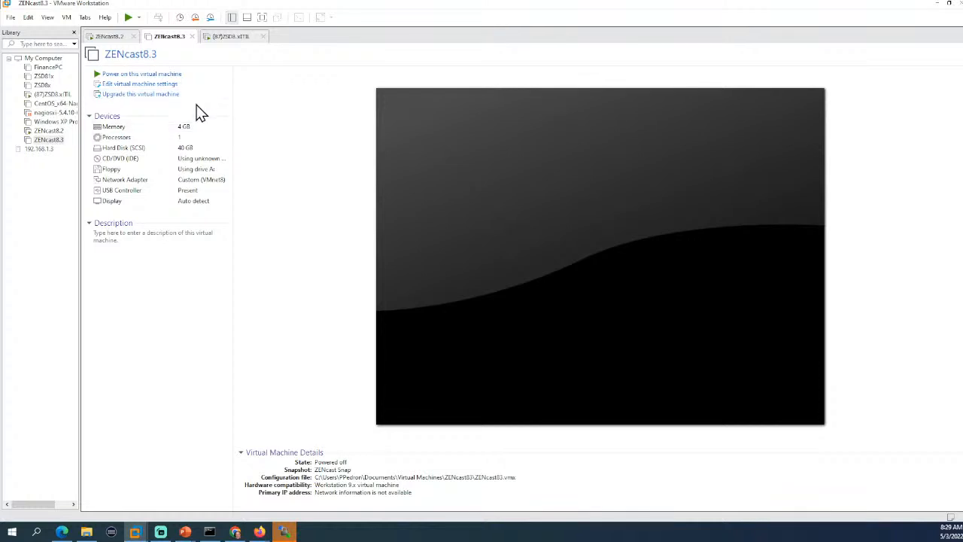
pyautogui.click(50, 132)
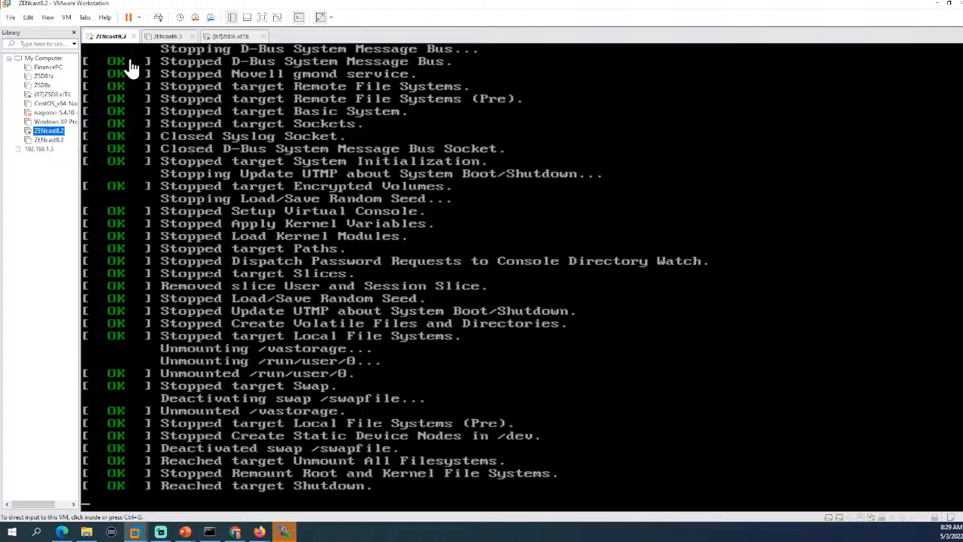
pyautogui.rightClick(114, 37)
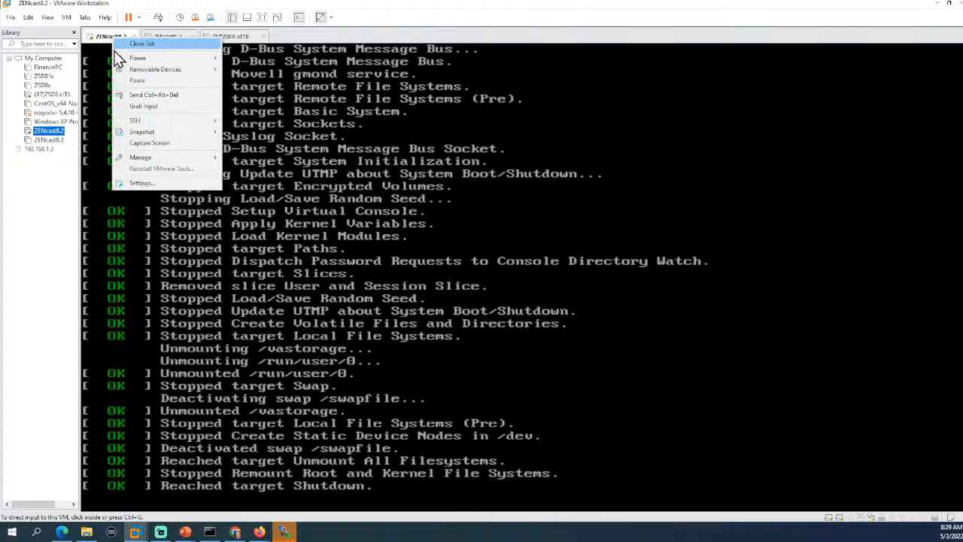
# Read the Hard Disk 2 (SCSI) disk file path in ZENcast8.2 settings, then cancel.
pyautogui.click(163, 183)
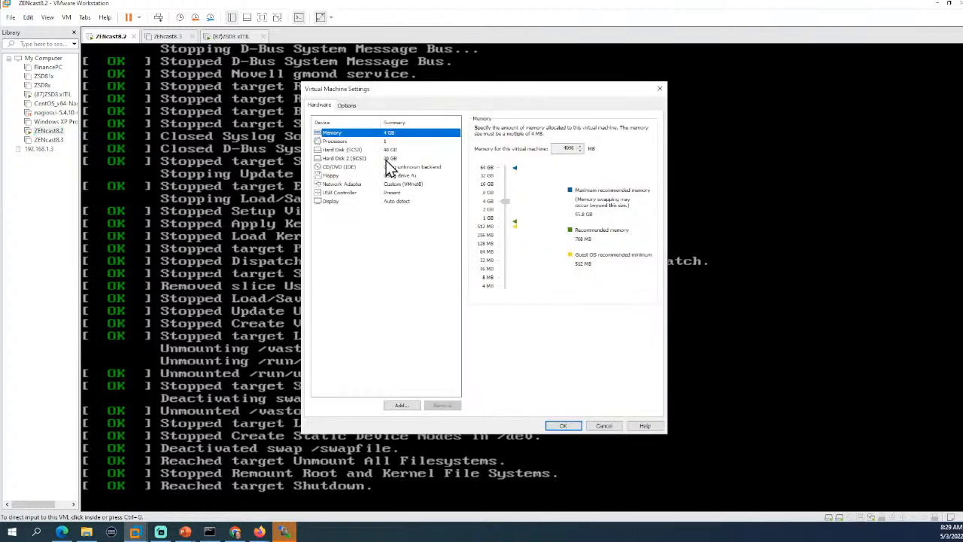
pyautogui.click(338, 159)
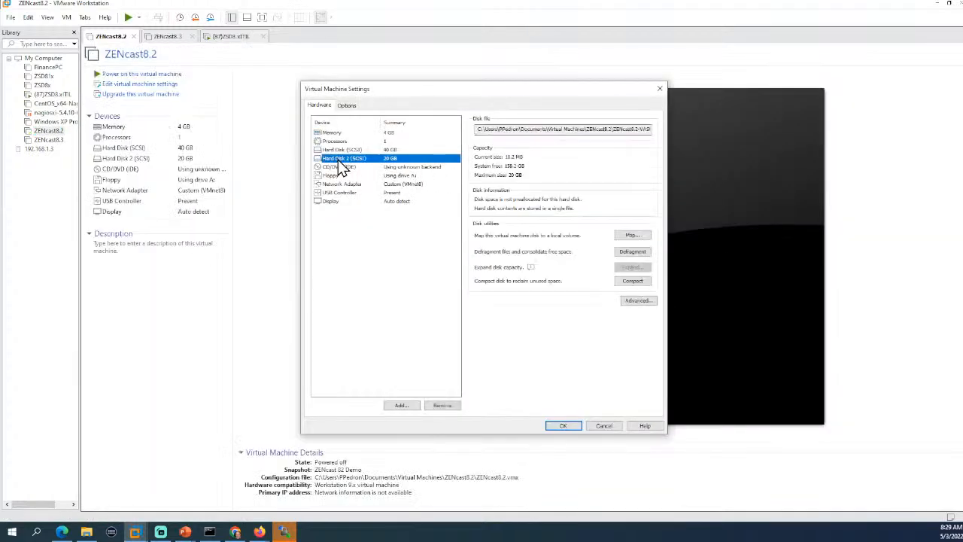
pyautogui.click(338, 148)
pyautogui.click(344, 160)
pyautogui.moveTo(518, 131); pyautogui.dragTo(686, 136)
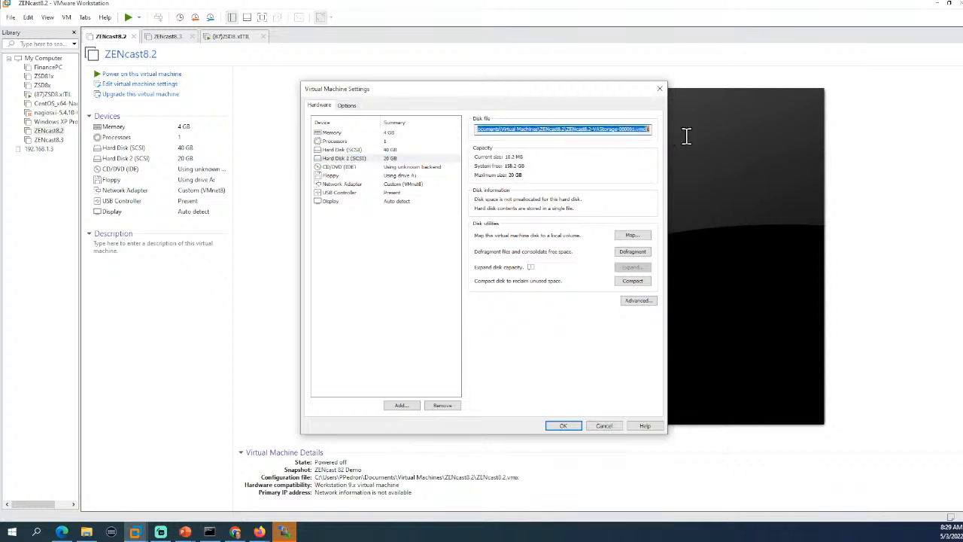
pyautogui.click(609, 429)
pyautogui.rightClick(61, 133)
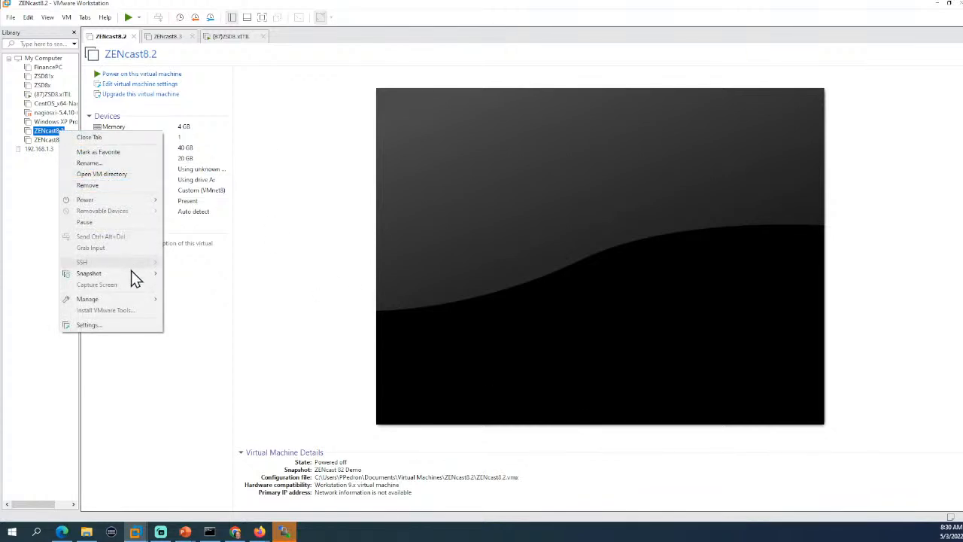
# Snapshot ZENcast8.2 as 'Snapshot Before Migration to v8.3' and open its virtual machine settings.
pyautogui.moveTo(131, 271)
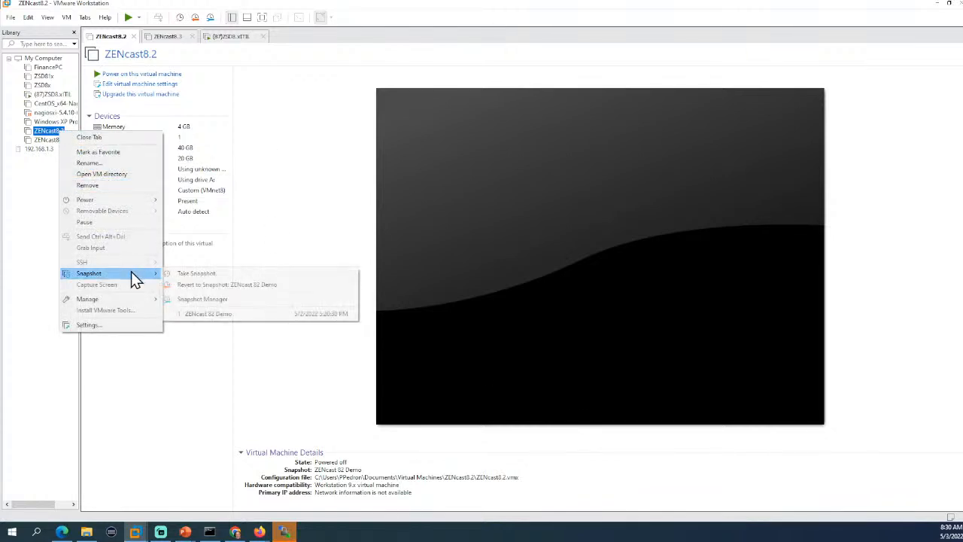
pyautogui.click(197, 276)
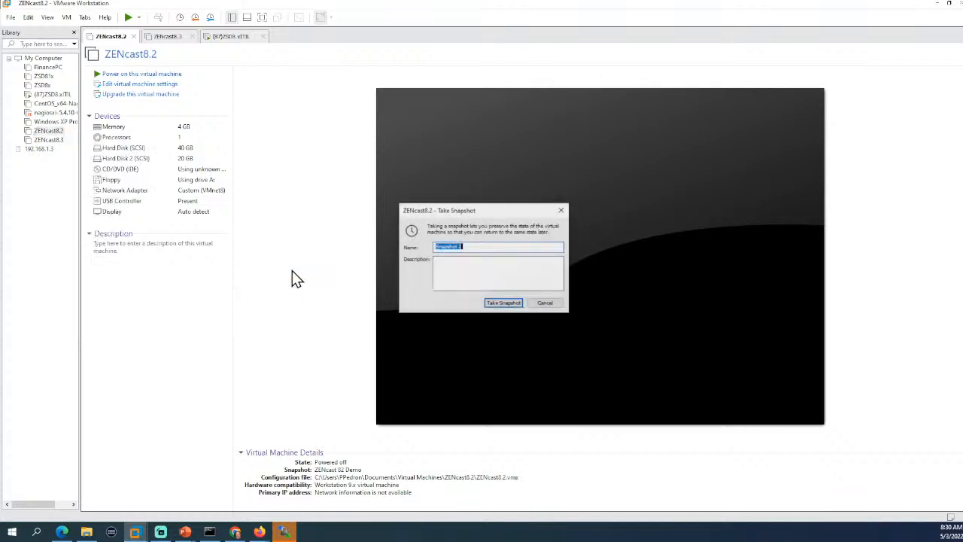
pyautogui.click(483, 247)
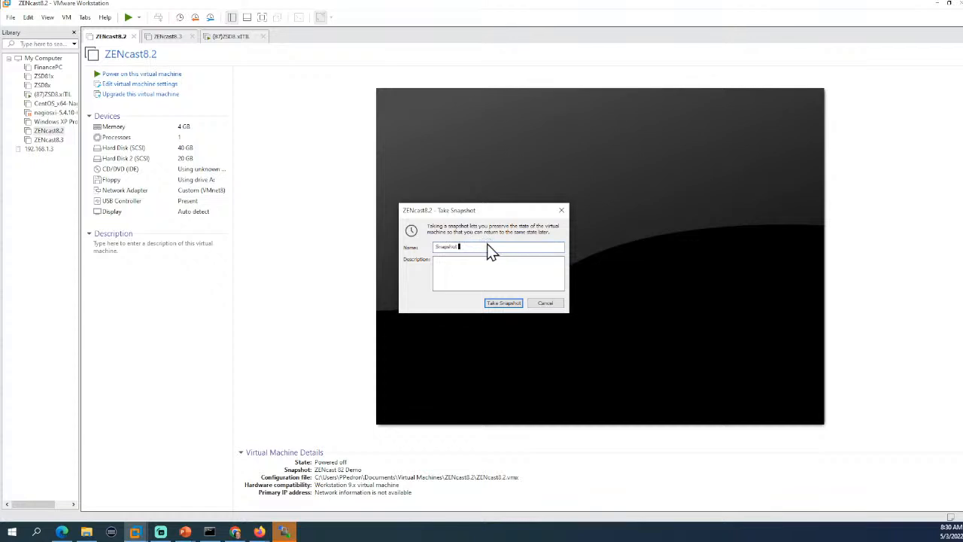
pyautogui.write('Before Migration v8.3')
pyautogui.moveTo(509, 248); pyautogui.dragTo(500, 249)
pyautogui.write('to 8.3')
pyautogui.click(505, 303)
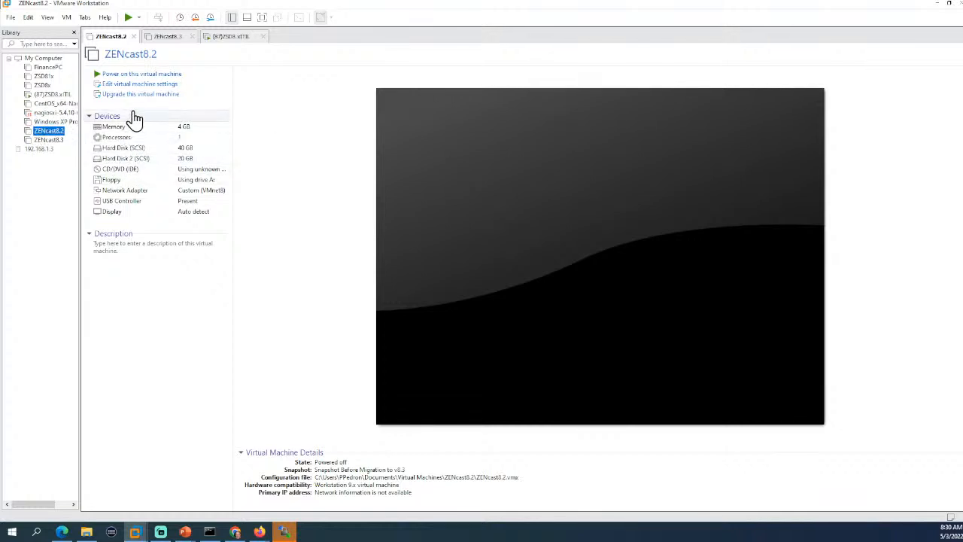
pyautogui.click(135, 84)
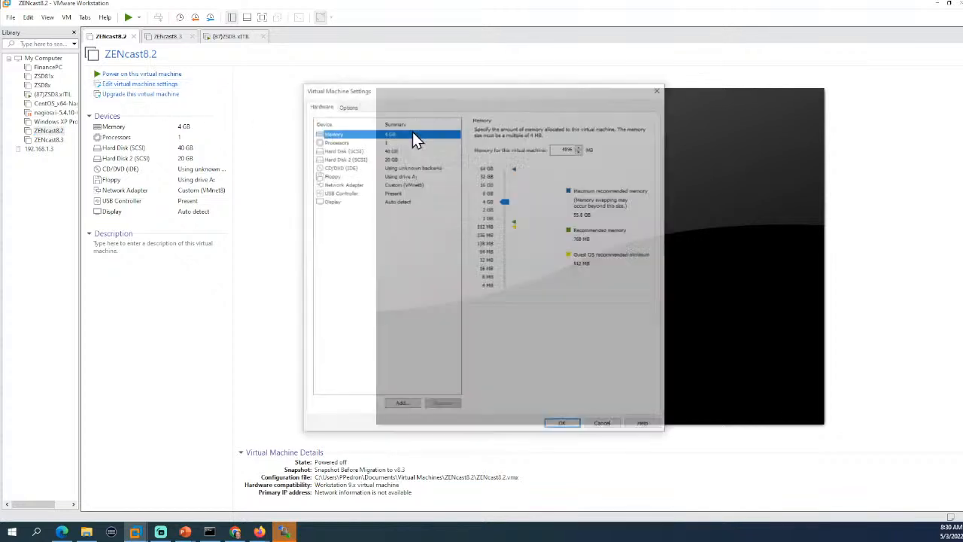
# Select the disk file name of ZENcast8.2's Hard Disk 2 and open its machine folder in File Explorer.
pyautogui.click(344, 158)
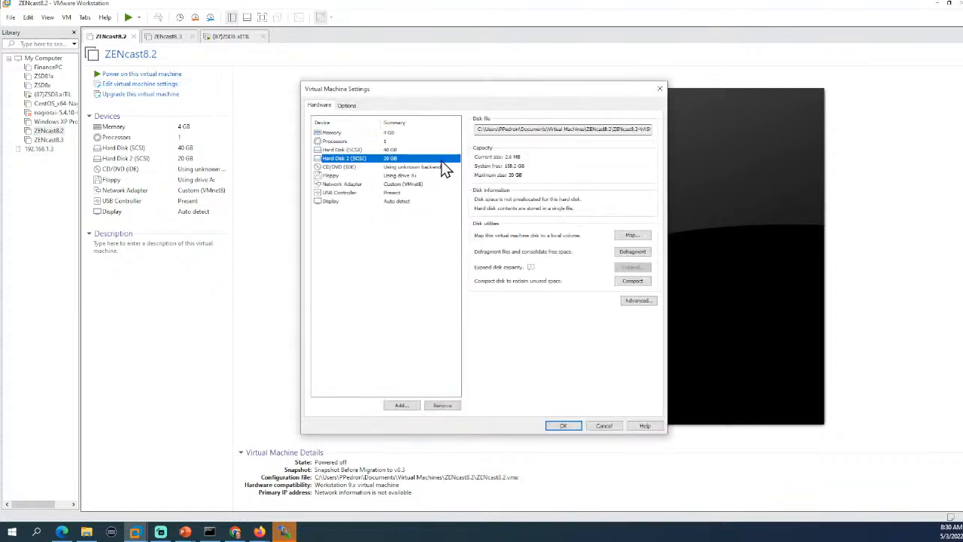
pyautogui.moveTo(612, 129); pyautogui.dragTo(565, 128)
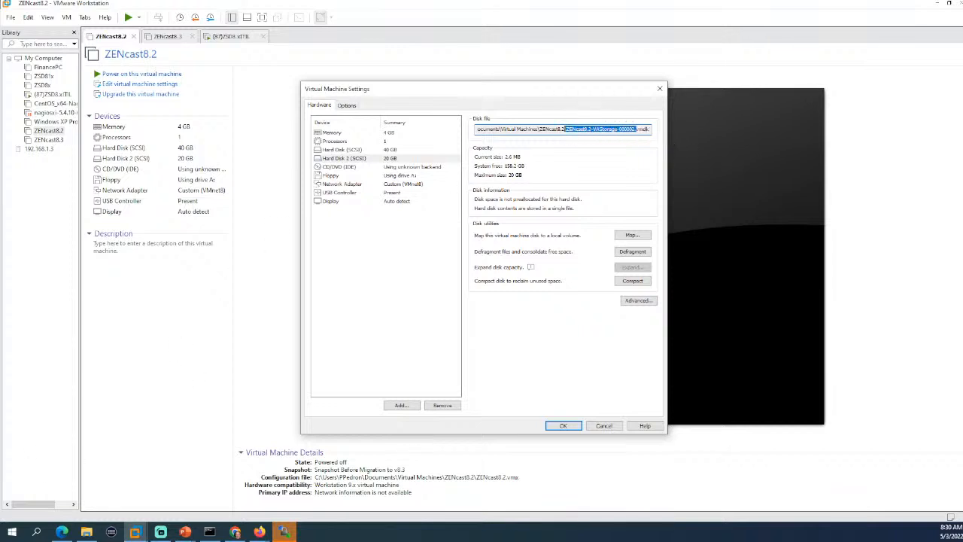
pyautogui.hotkey('alt', 'Tab')
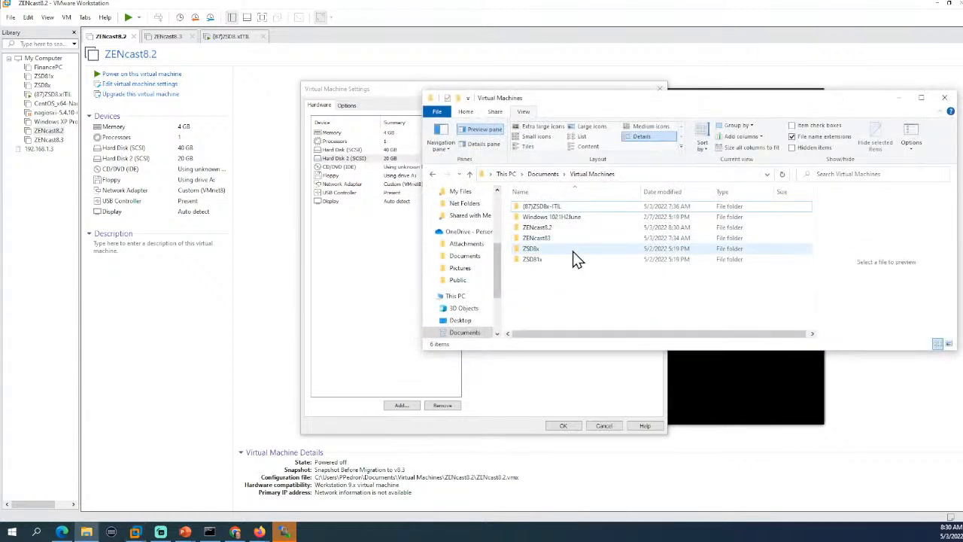
pyautogui.doubleClick(551, 227)
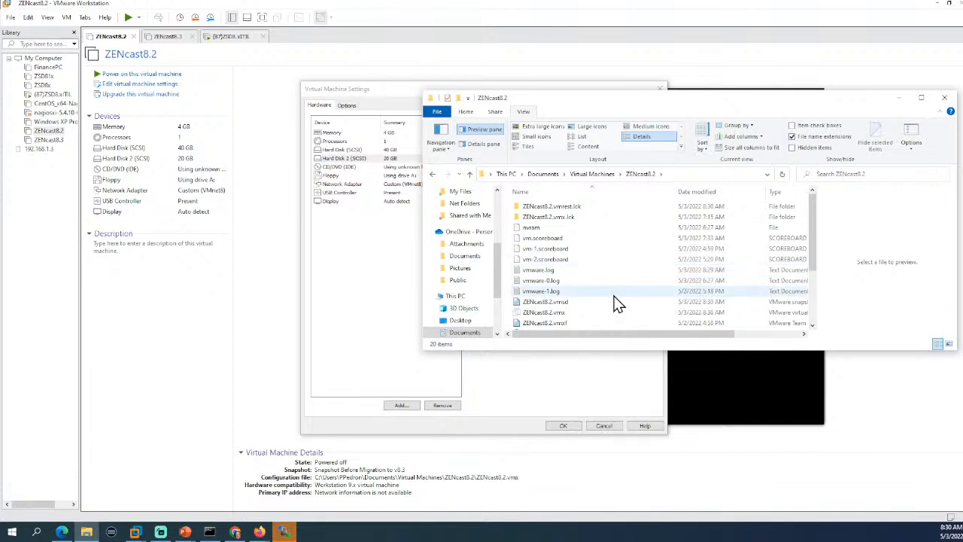
# Copy the three ZENcast8.2-disk1 .vmdk files from the ZENcast8.2 folder.
pyautogui.scroll(-3, 617, 298)
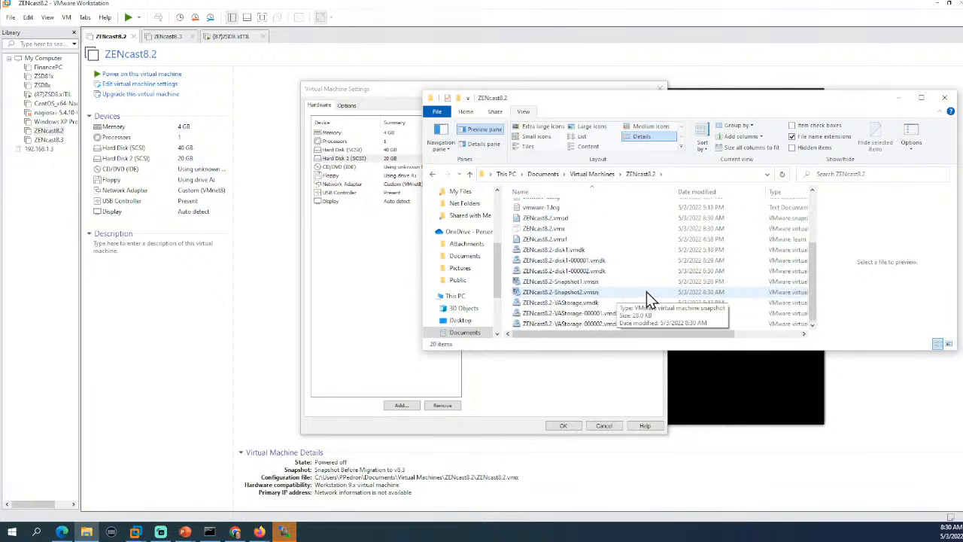
pyautogui.moveTo(619, 106); pyautogui.dragTo(494, 221)
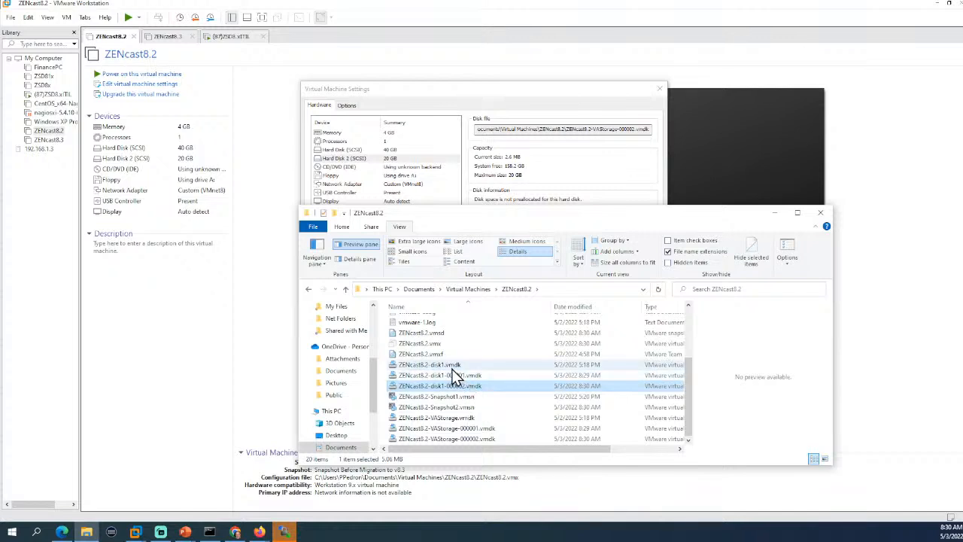
pyautogui.keyDown('shift'); pyautogui.click(452, 367); pyautogui.keyUp('shift')
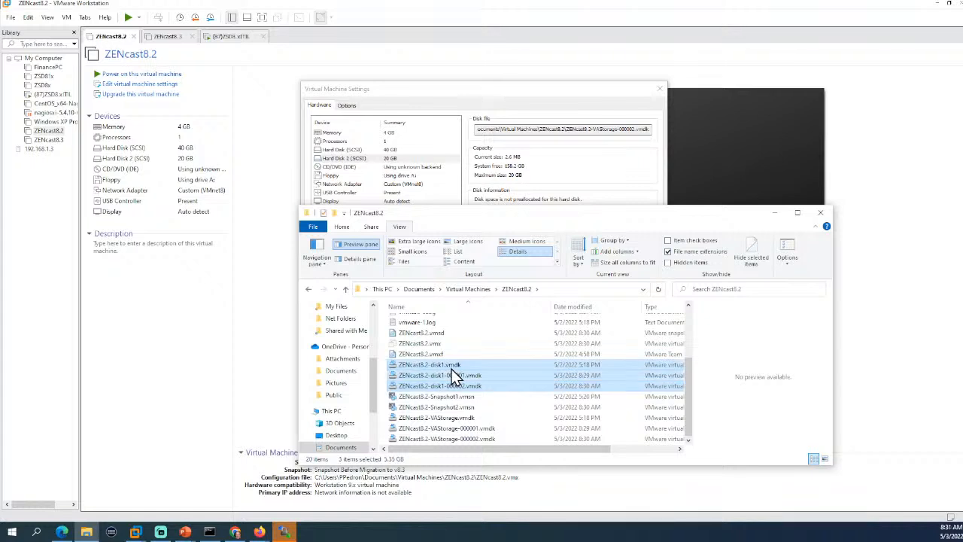
pyautogui.rightClick(452, 369)
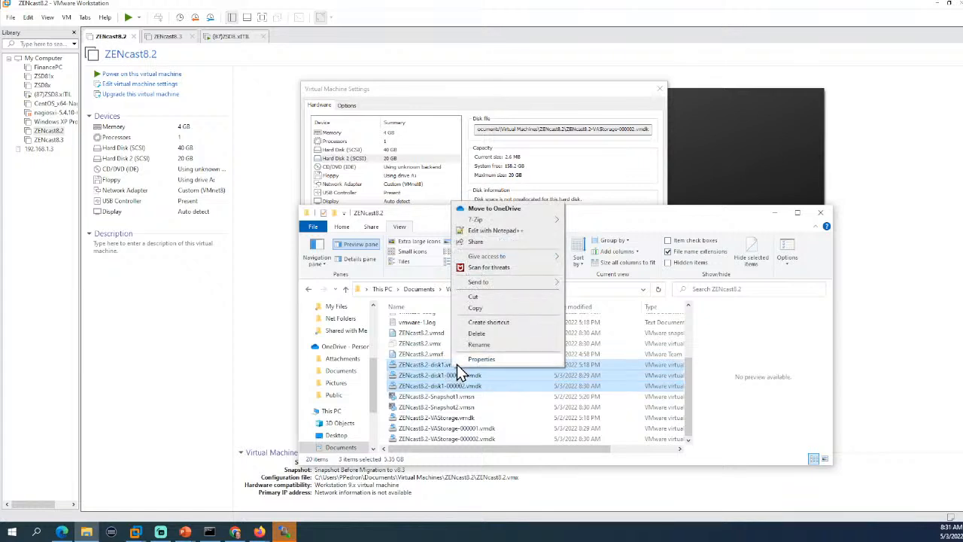
pyautogui.click(488, 308)
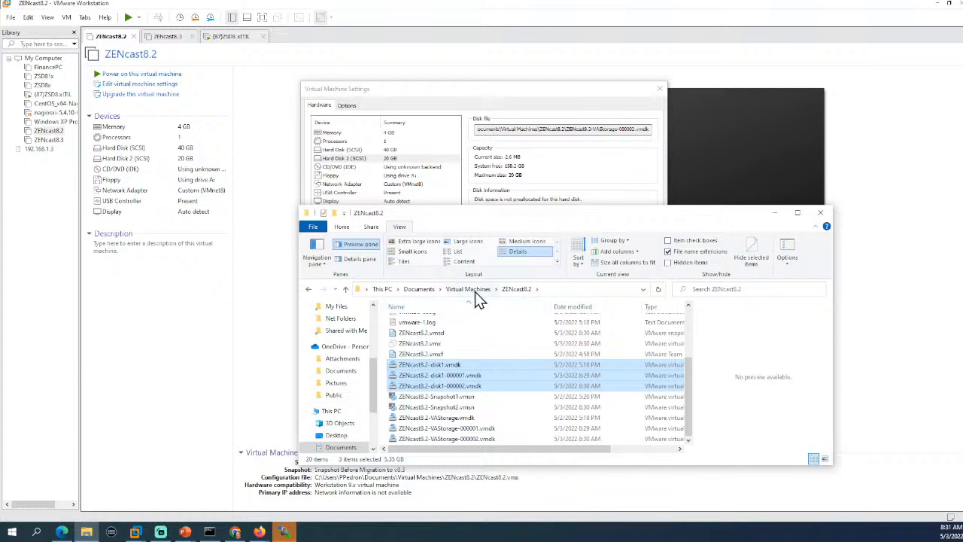
# Paste the copied disk files into the ZENcast83 virtual machine folder.
pyautogui.click(469, 290)
pyautogui.click(436, 354)
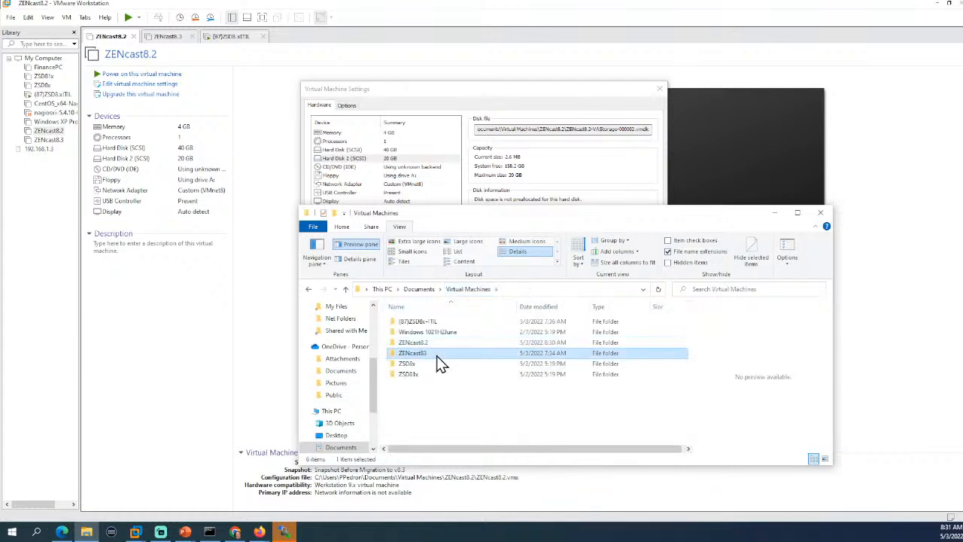
pyautogui.doubleClick(437, 353)
pyautogui.rightClick(441, 410)
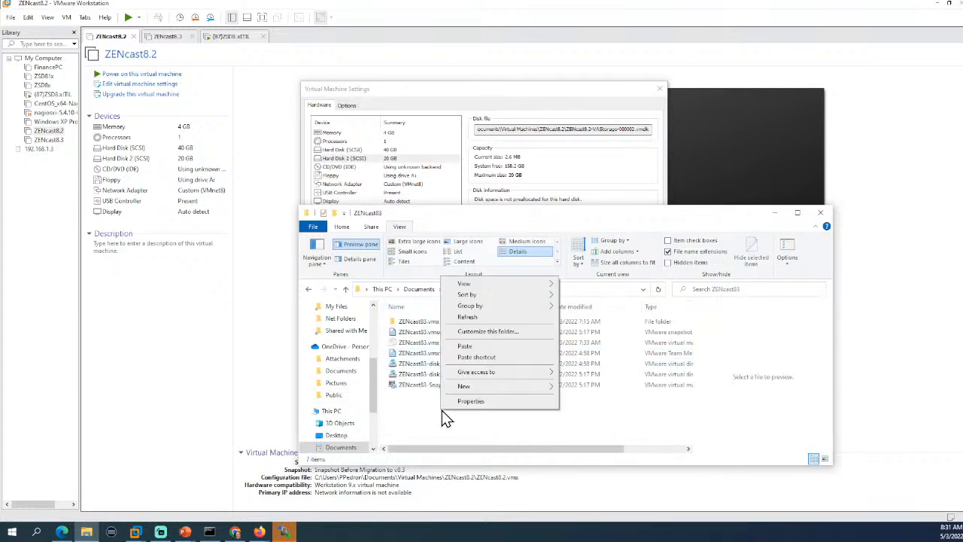
pyautogui.click(465, 346)
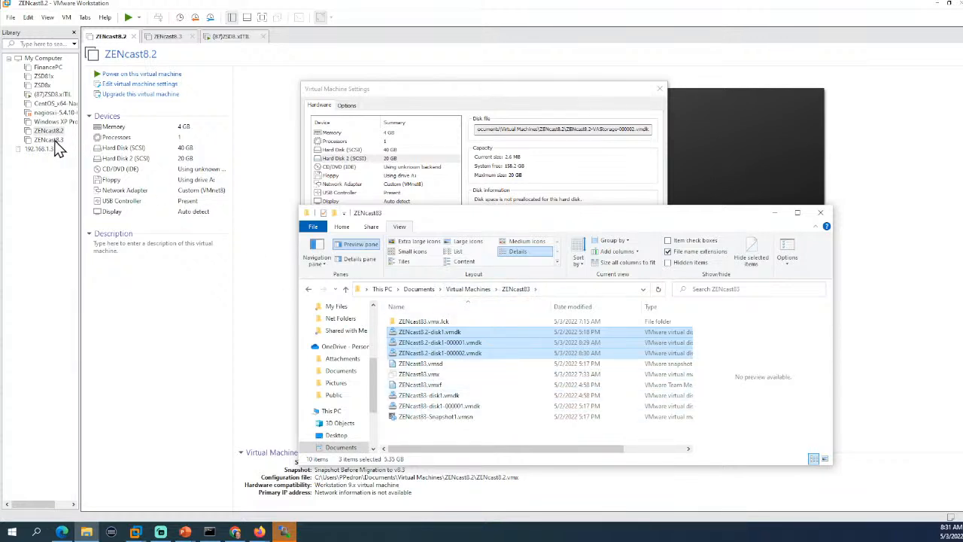
# Close ZENcast8.2's settings unchanged and bring up ZENcast8.3's virtual machine settings.
pyautogui.click(178, 45)
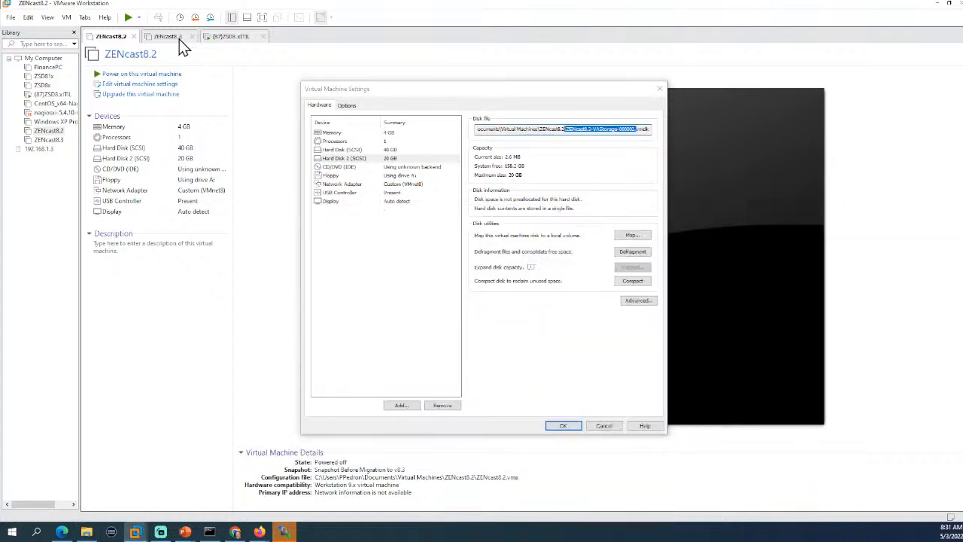
pyautogui.click(604, 426)
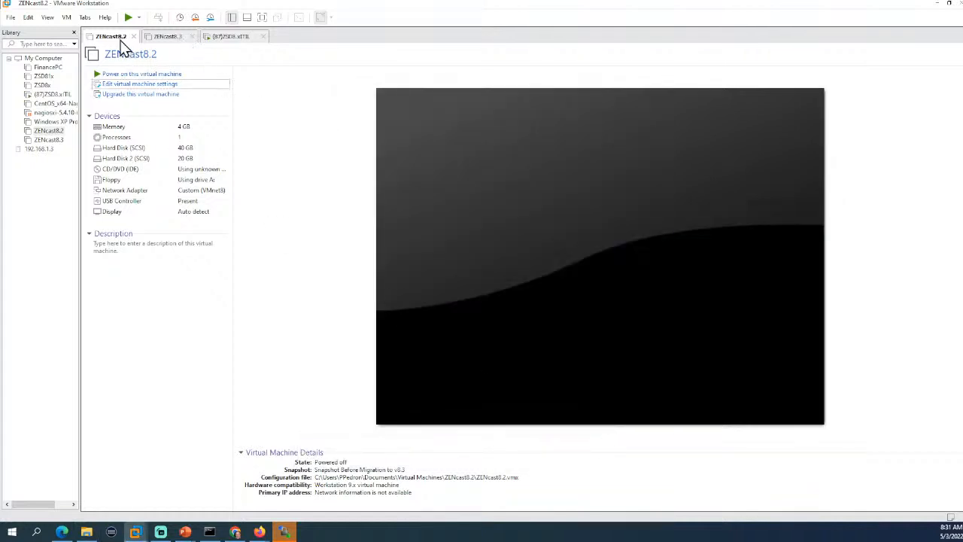
pyautogui.click(160, 37)
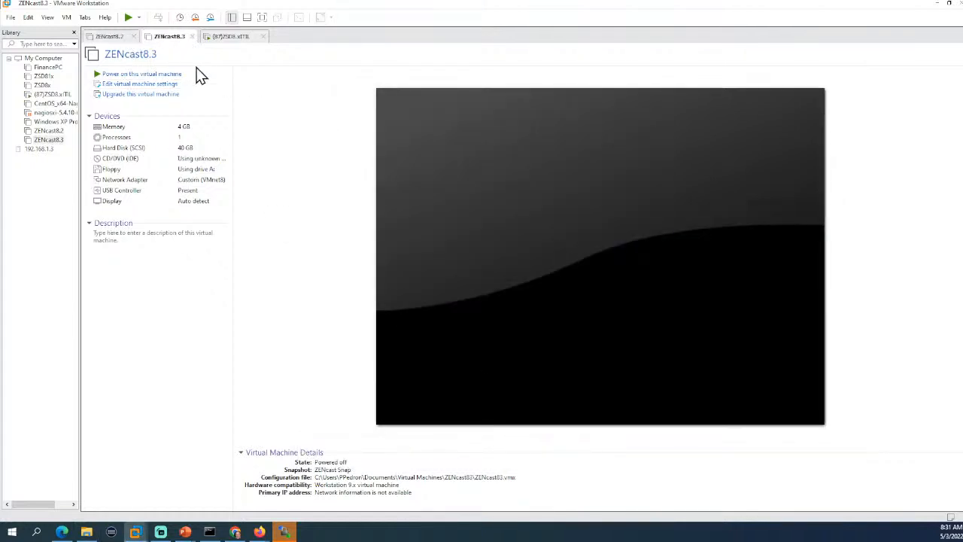
pyautogui.click(140, 84)
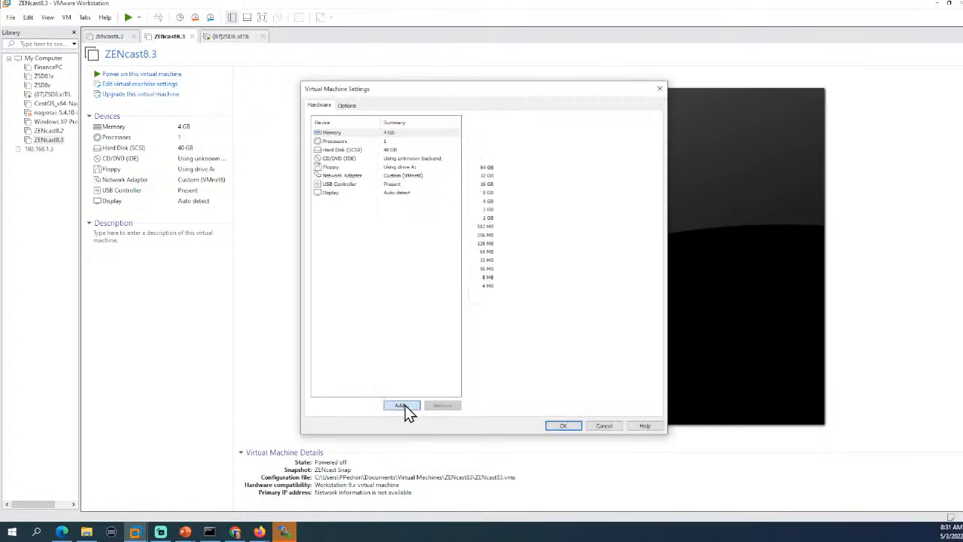
# Add a hard disk of the default type that uses an existing virtual disk.
pyautogui.click(403, 405)
pyautogui.click(527, 356)
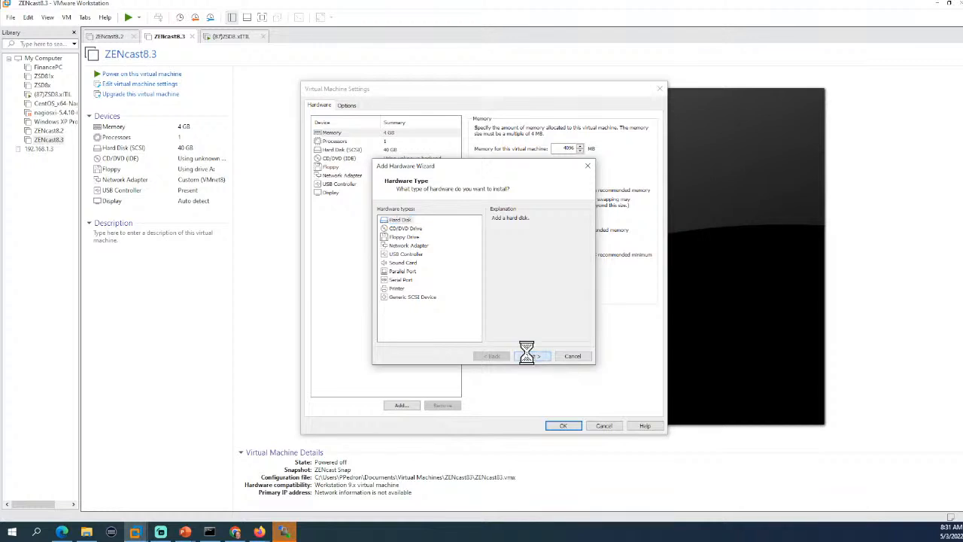
pyautogui.click(529, 356)
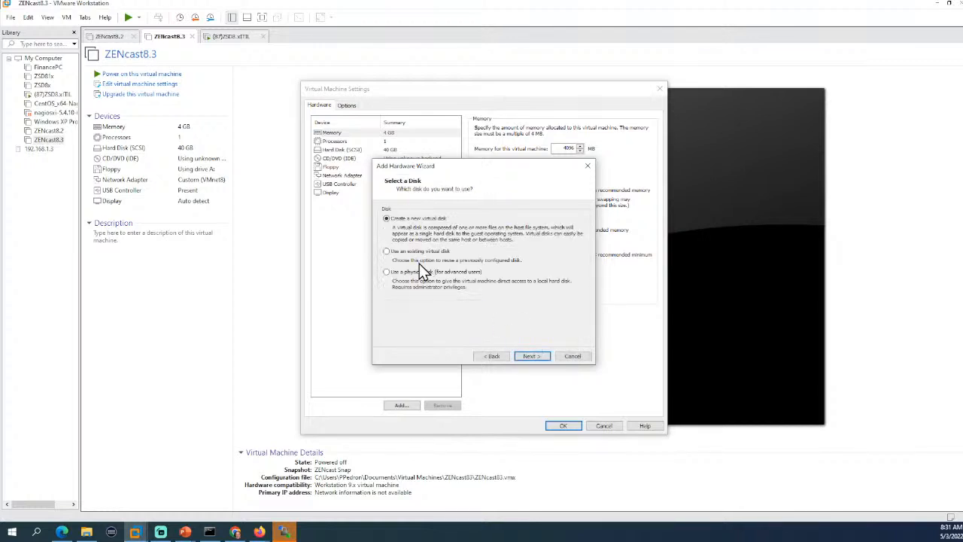
pyautogui.click(396, 253)
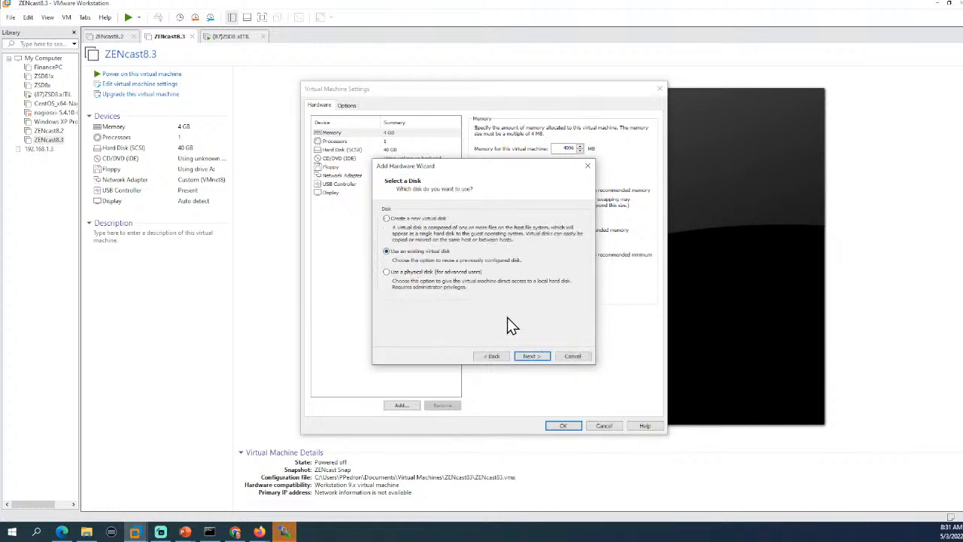
pyautogui.click(532, 356)
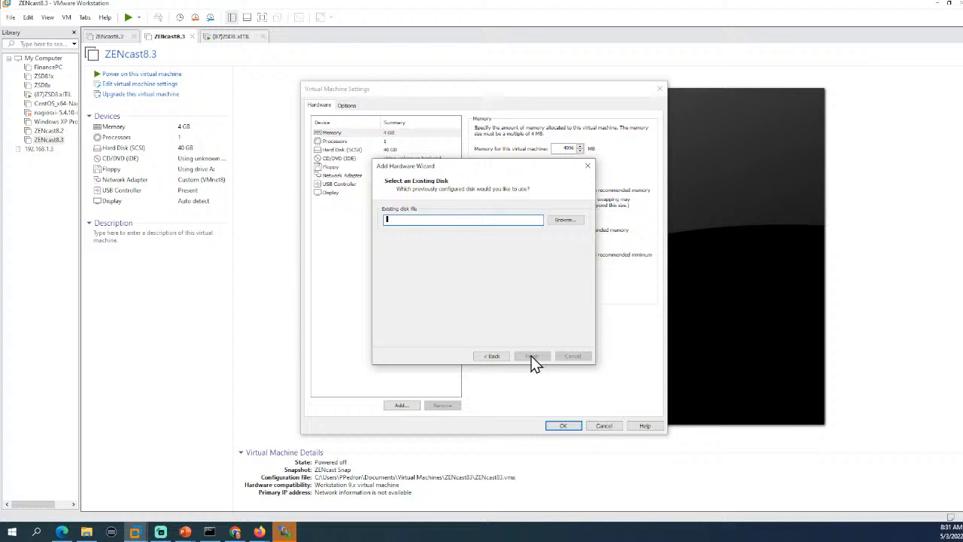
pyautogui.click(566, 222)
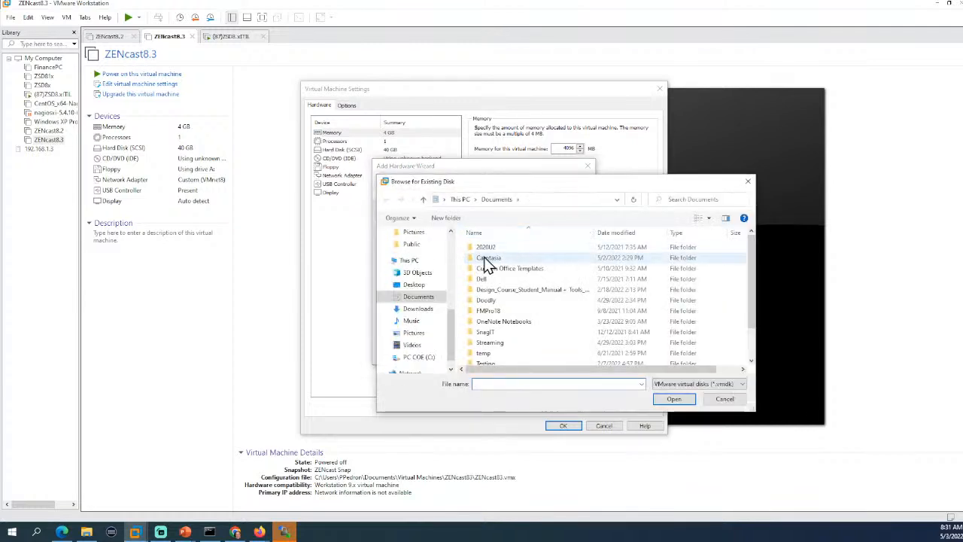
# Attach ZENcast8.2-disk1-000002.vmdk from the ZENcast83 folder in its existing format, then power on ZENcast8.3.
pyautogui.click(420, 298)
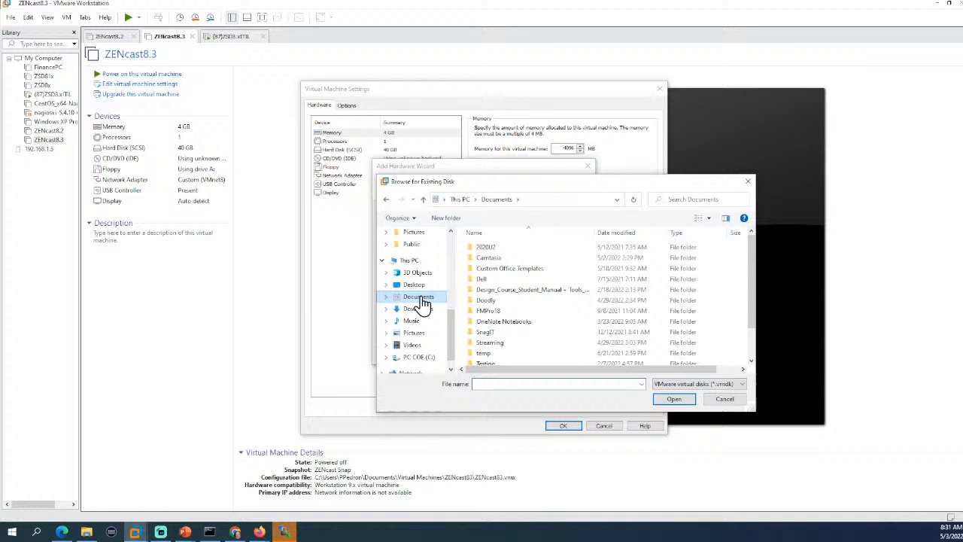
pyautogui.scroll(-2, 515, 347)
pyautogui.doubleClick(515, 352)
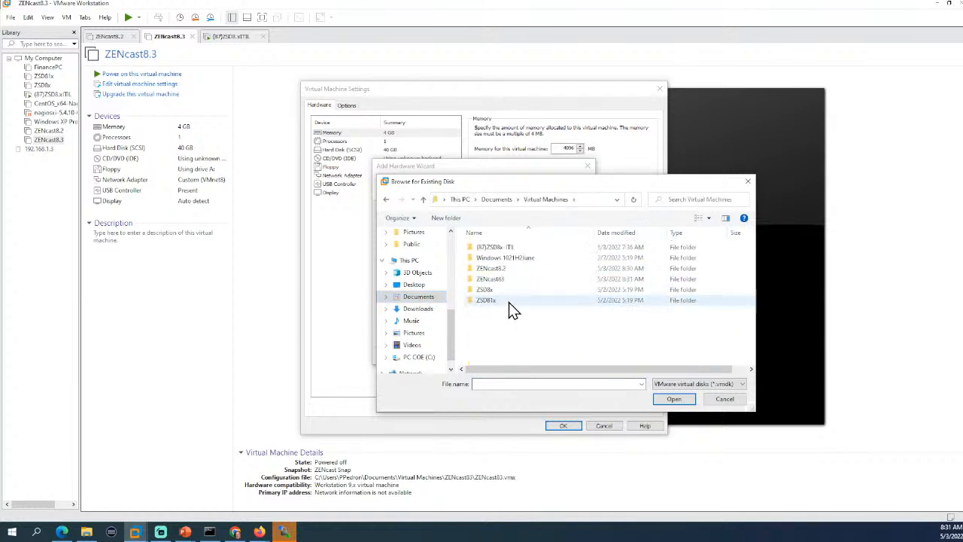
pyautogui.doubleClick(502, 279)
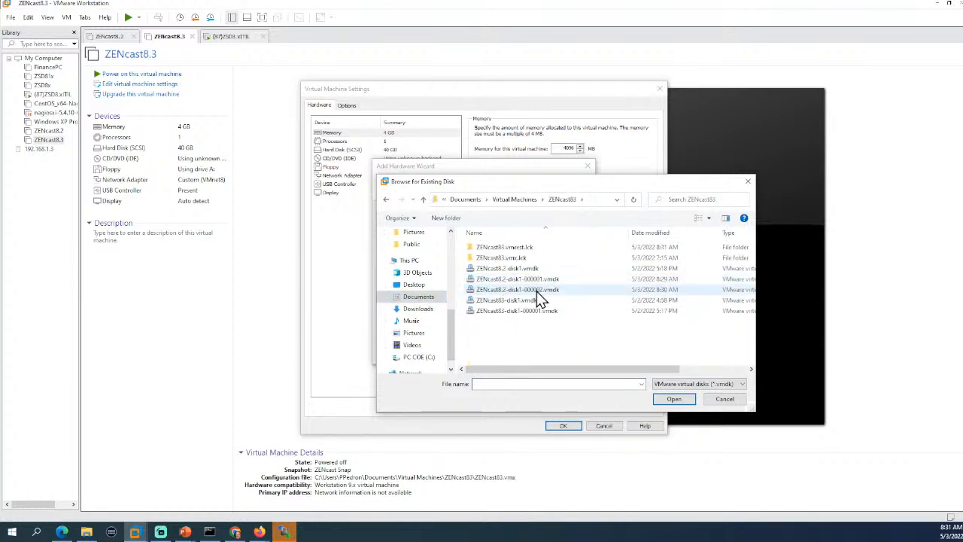
pyautogui.click(537, 291)
pyautogui.click(679, 399)
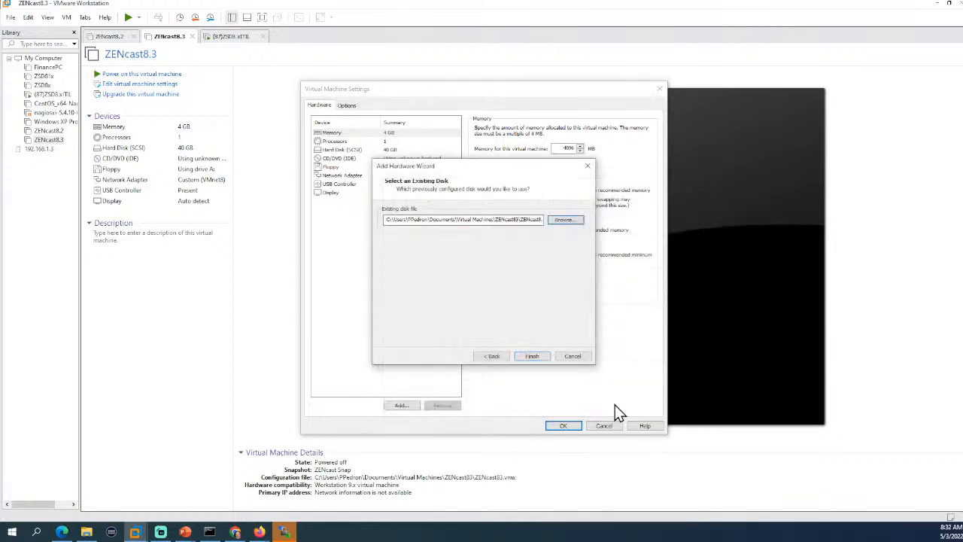
pyautogui.click(531, 356)
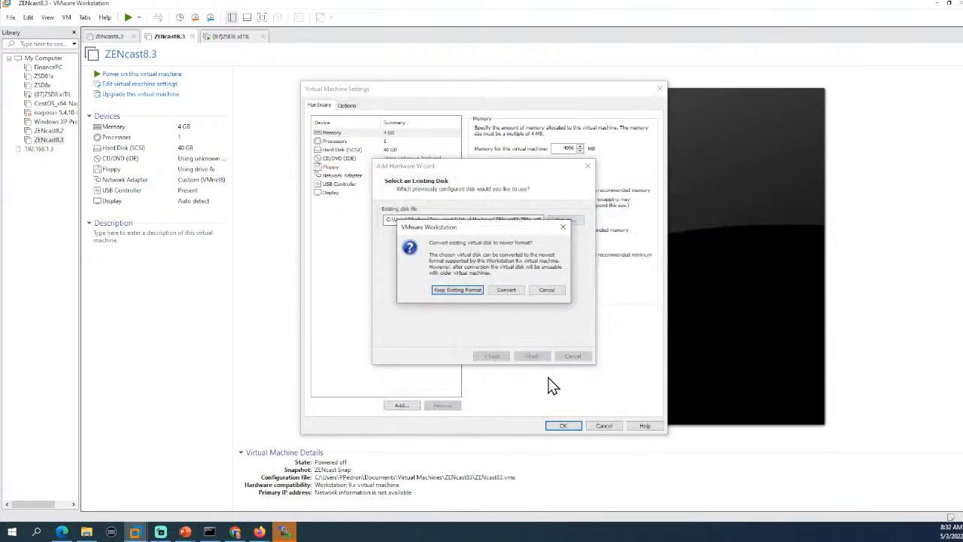
pyautogui.click(471, 289)
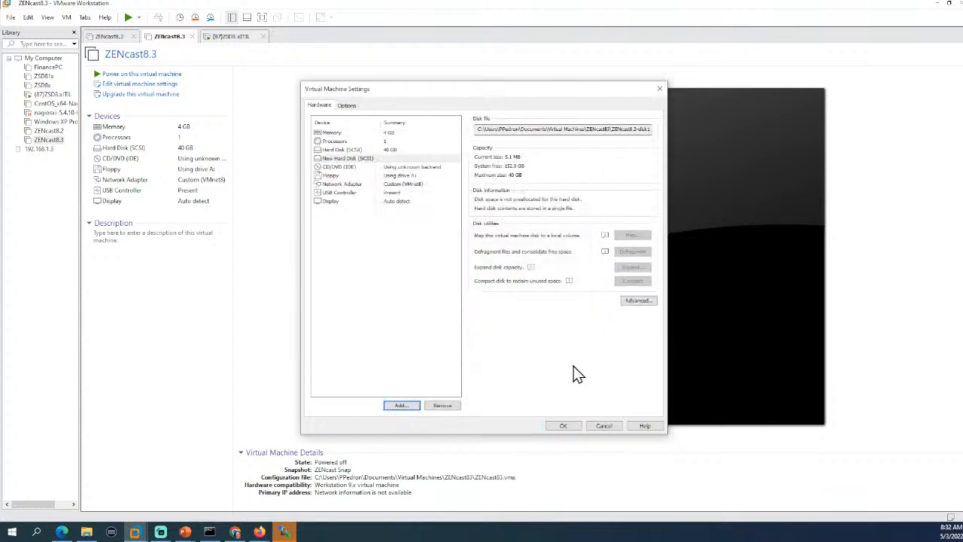
pyautogui.click(566, 426)
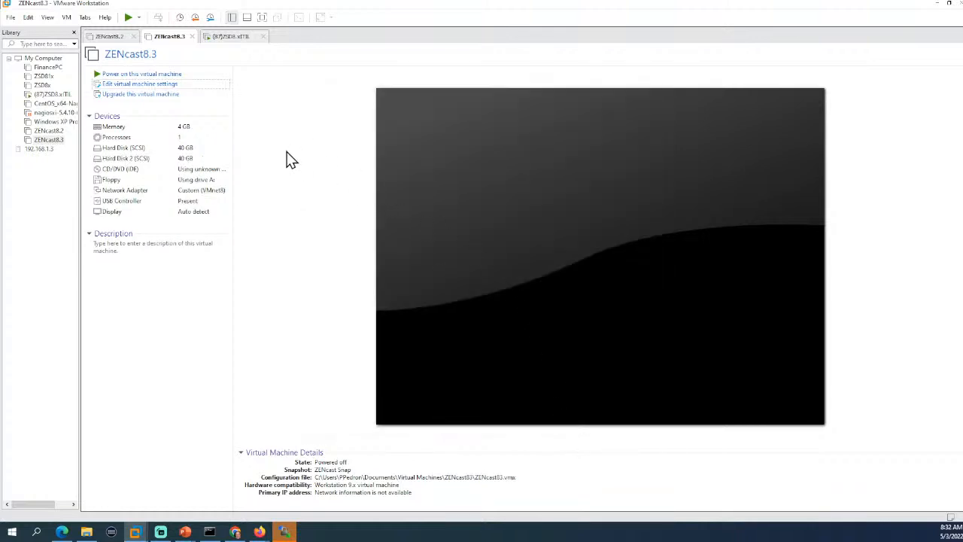
pyautogui.click(156, 78)
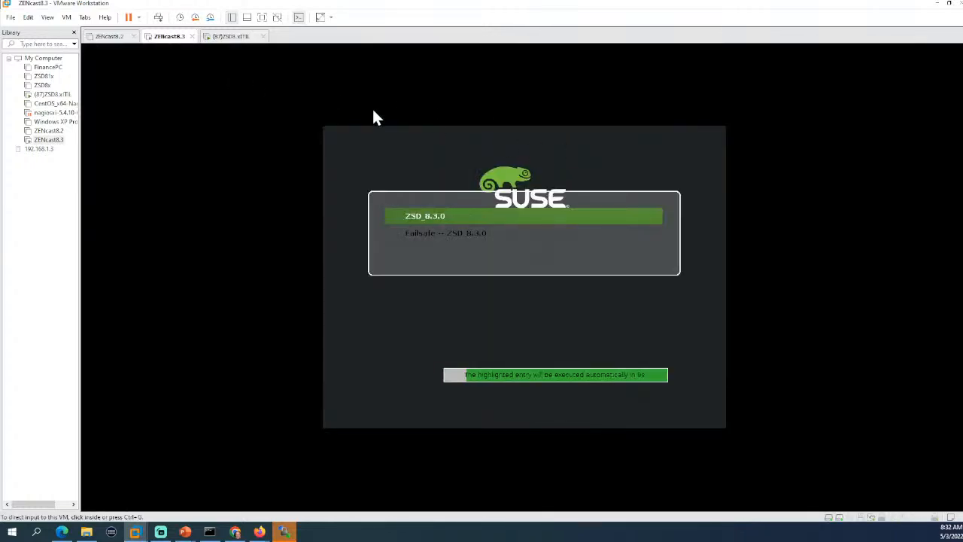
pyautogui.click(110, 38)
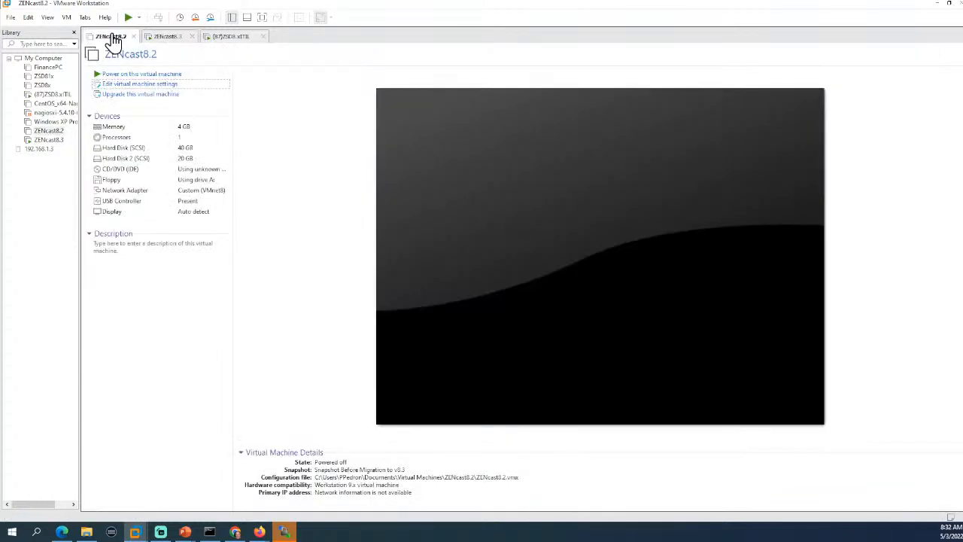
# Check ZENcast8.3's 40 GB Hard Disk 2 in its settings and cancel without changes.
pyautogui.click(164, 38)
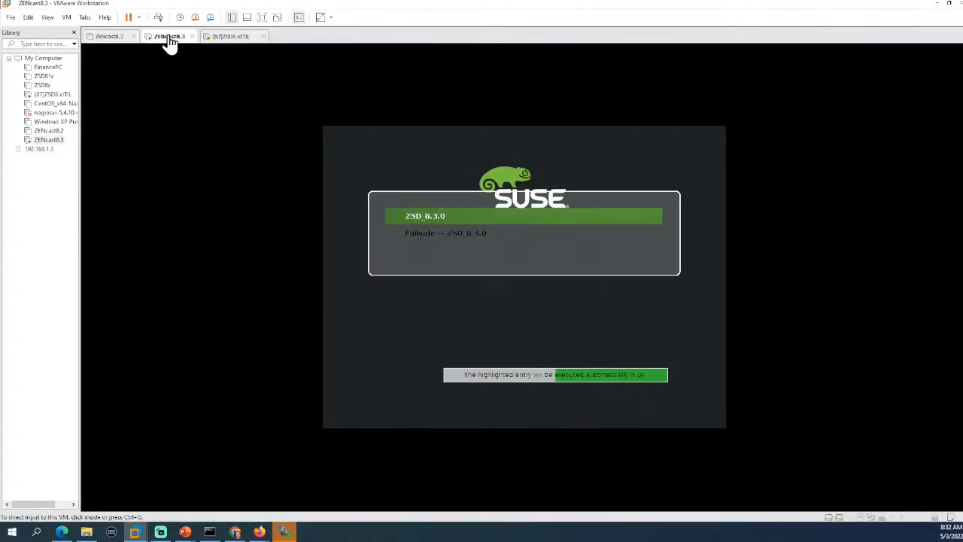
pyautogui.rightClick(168, 37)
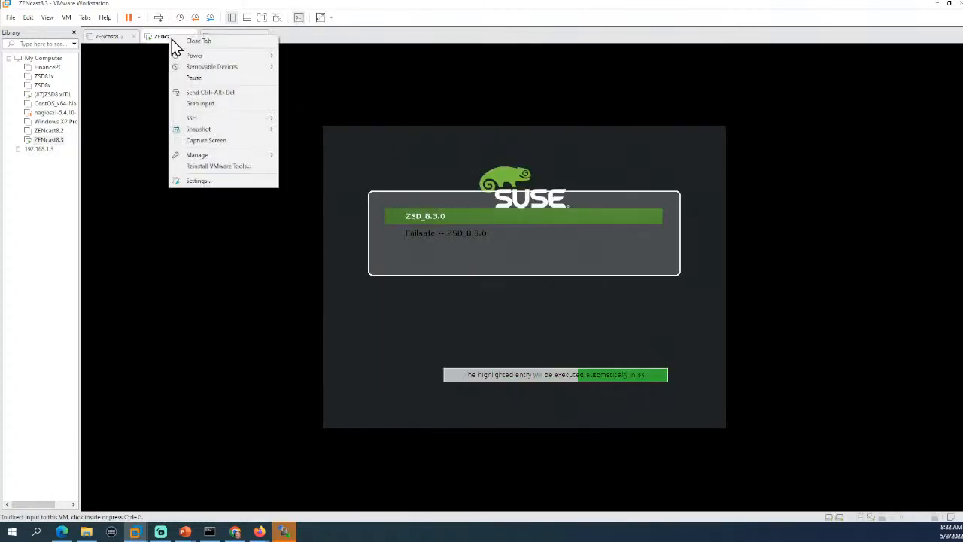
pyautogui.click(234, 179)
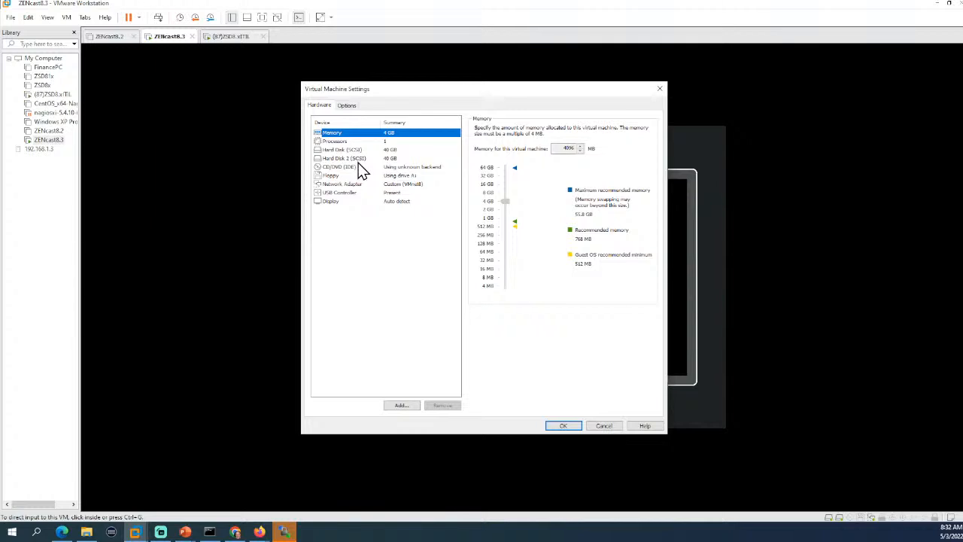
pyautogui.click(357, 160)
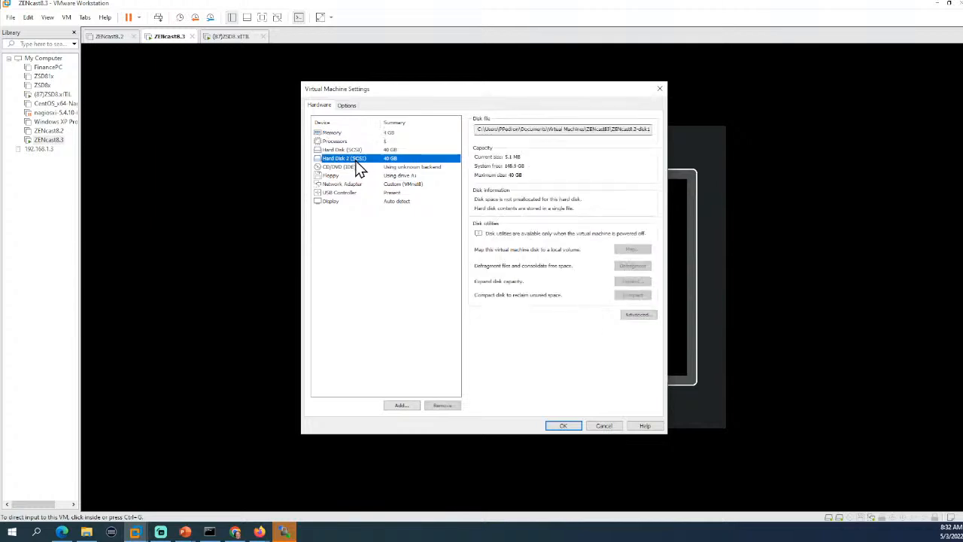
pyautogui.click(605, 427)
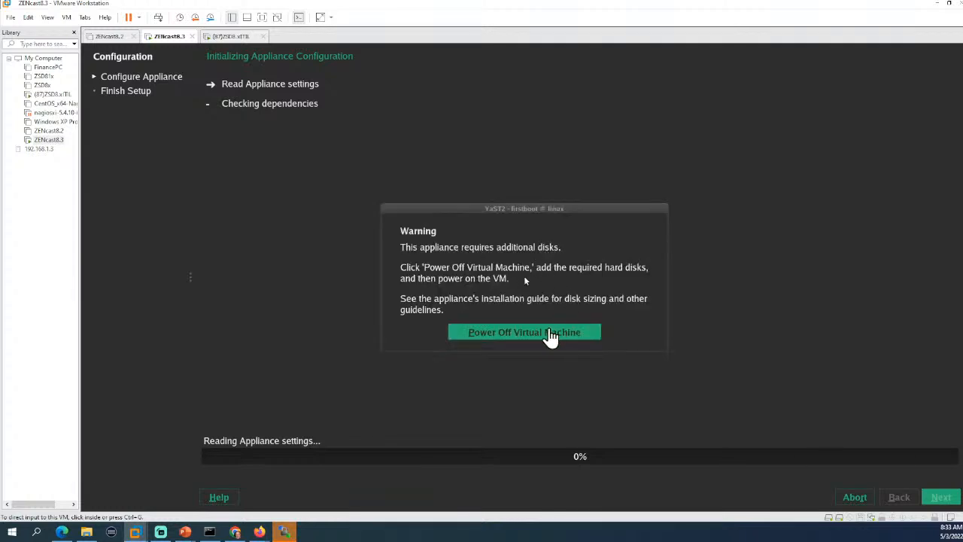
# Let ZENcast8.3 boot to Appliance Configuration, then click into its console.
pyautogui.click(548, 331)
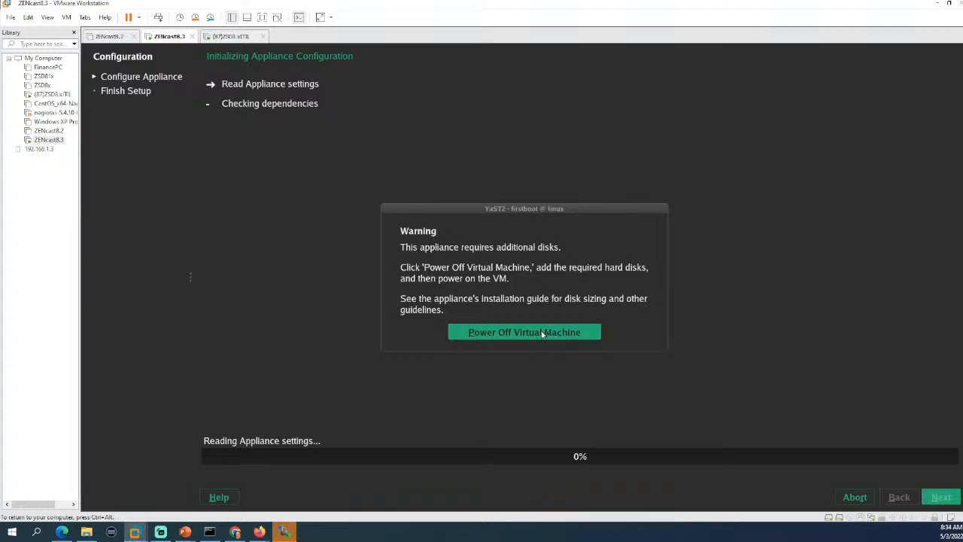
# Power off ZENcast8.3, remove its Hard Disk 2, and start adding new hardware.
pyautogui.click(543, 332)
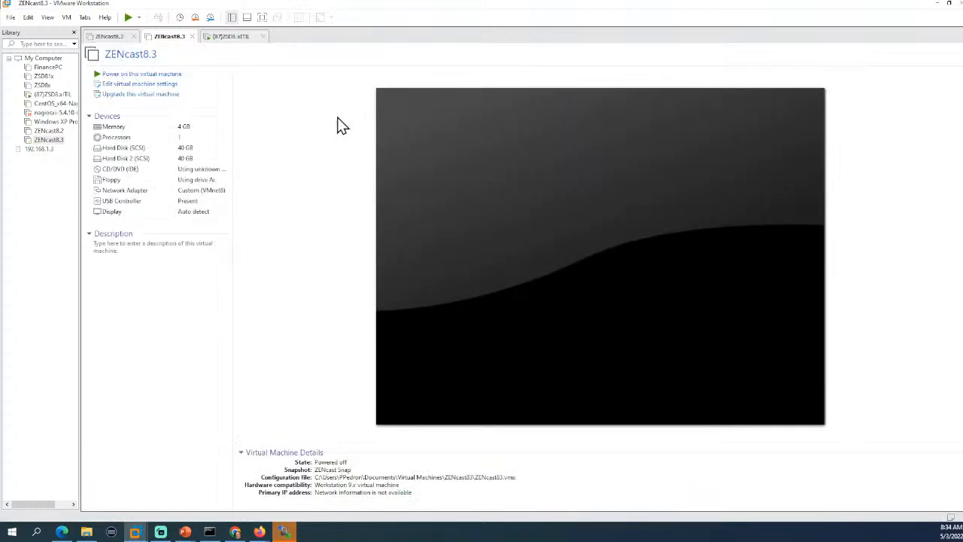
pyautogui.click(116, 161)
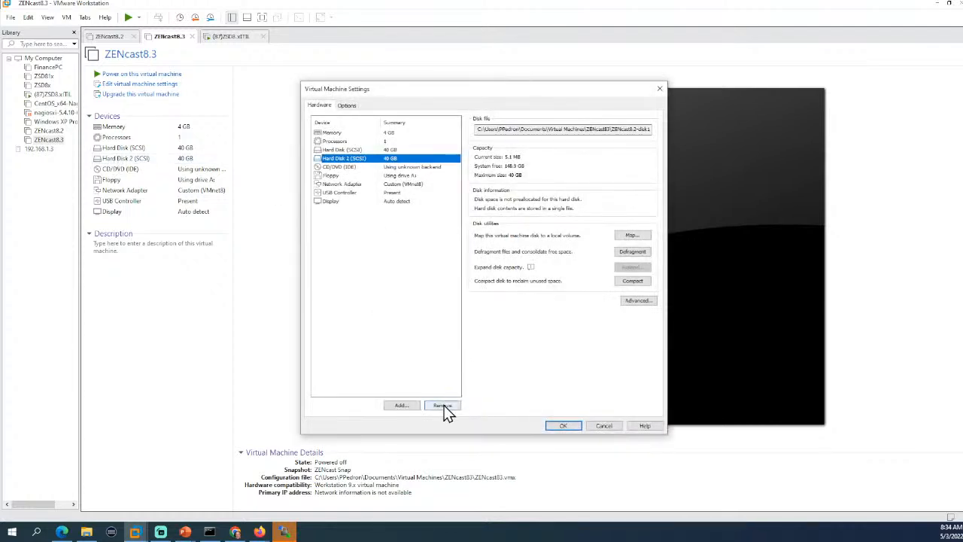
pyautogui.click(442, 407)
pyautogui.click(563, 426)
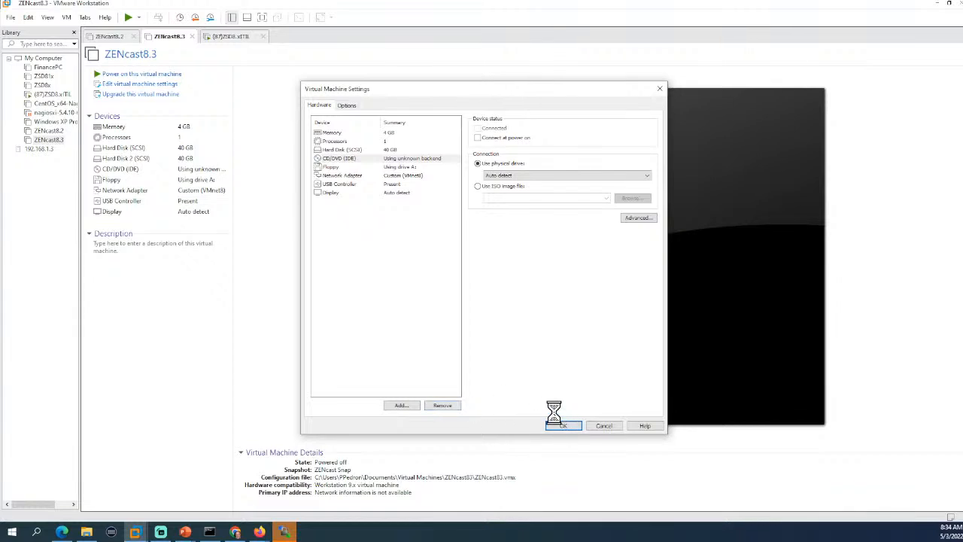
pyautogui.click(143, 85)
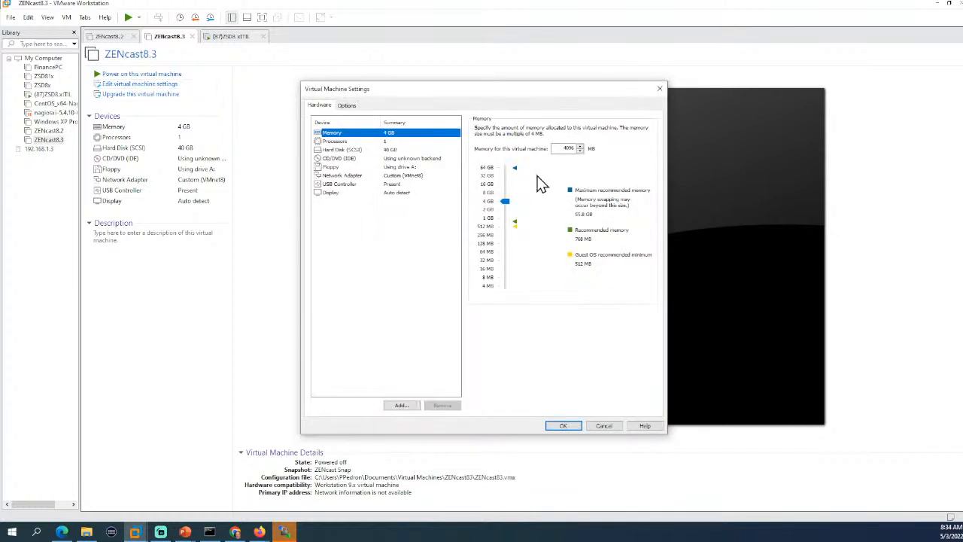
pyautogui.click(402, 406)
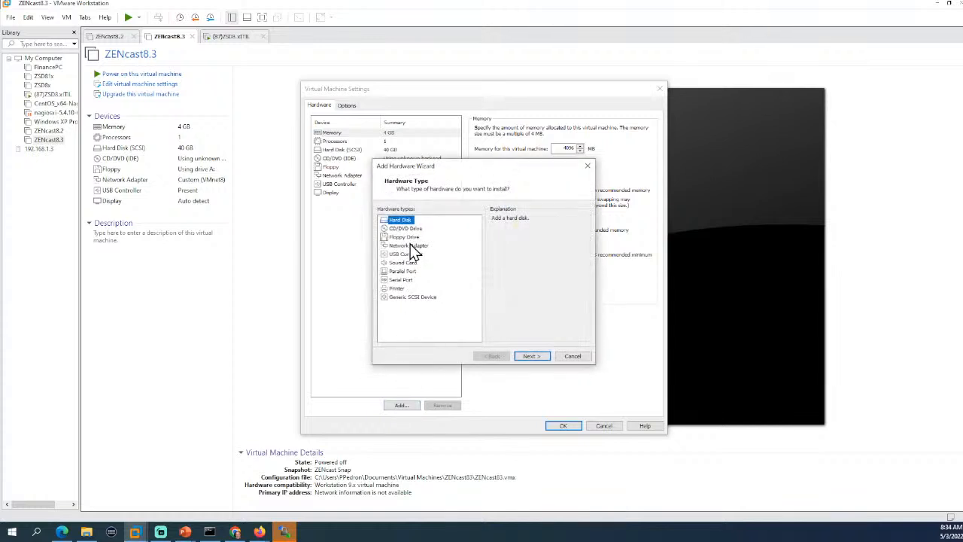
# Add a SCSI hard disk using the existing ZENcast8.2-disk1-000002.vmdk file.
pyautogui.click(530, 355)
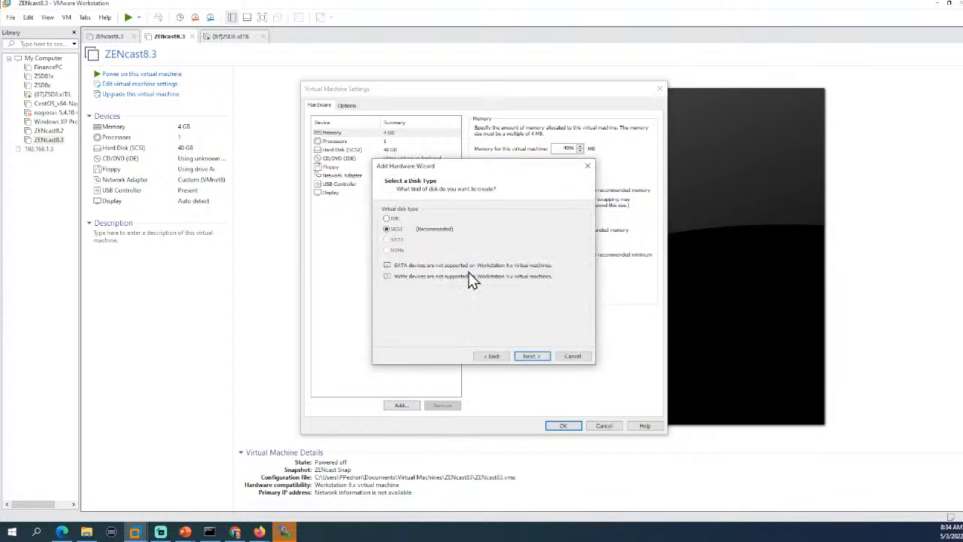
pyautogui.click(525, 357)
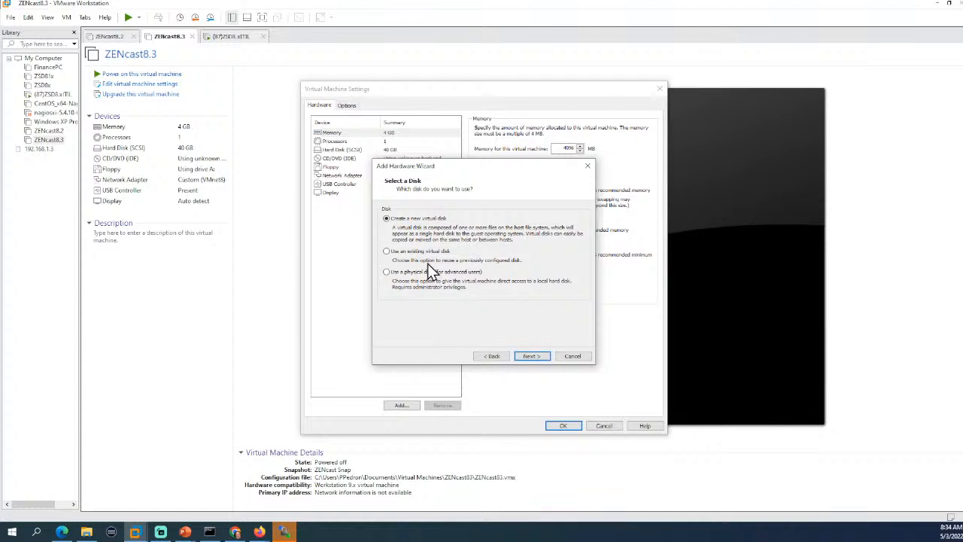
pyautogui.click(411, 256)
pyautogui.click(535, 355)
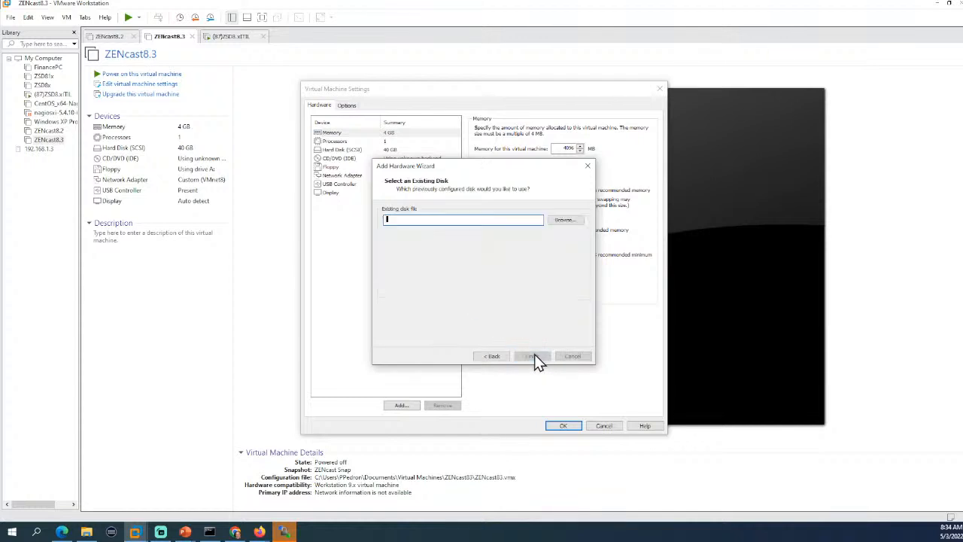
pyautogui.click(559, 219)
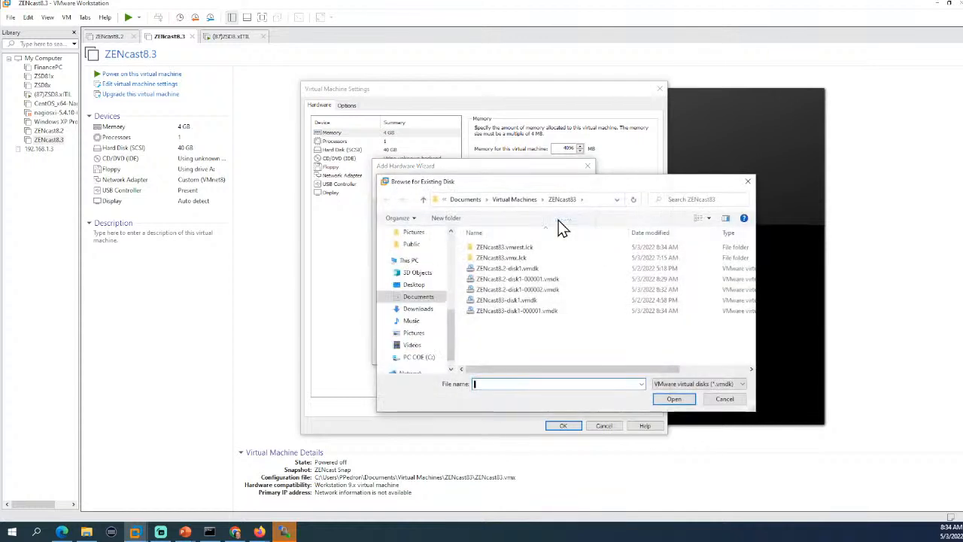
pyautogui.click(548, 292)
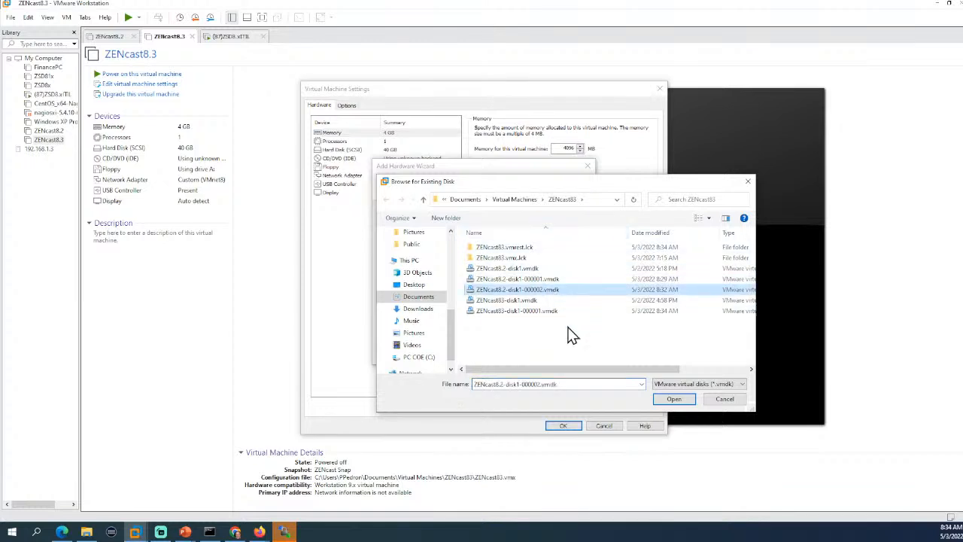
pyautogui.click(668, 400)
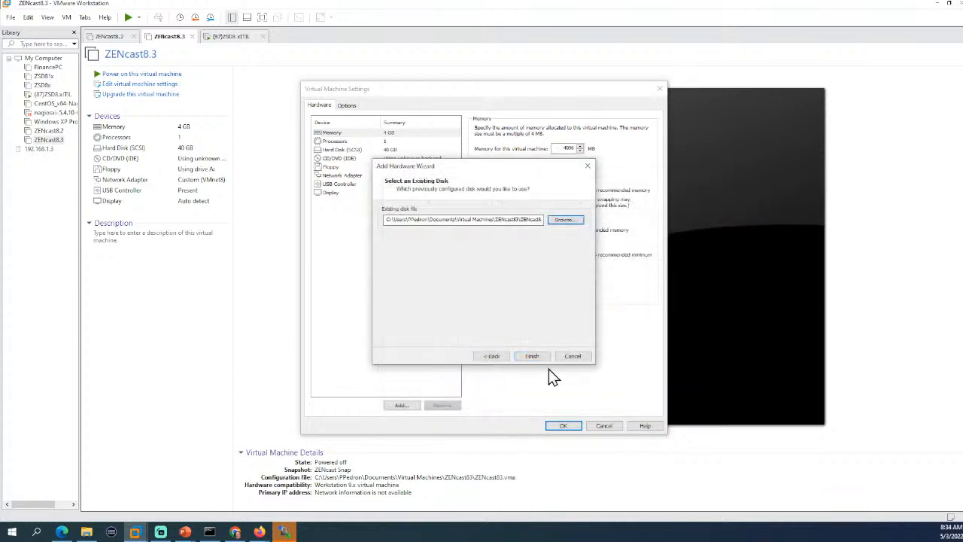
# Finish the wizard after the conversion error, keep the existing disk format, and save.
pyautogui.click(532, 357)
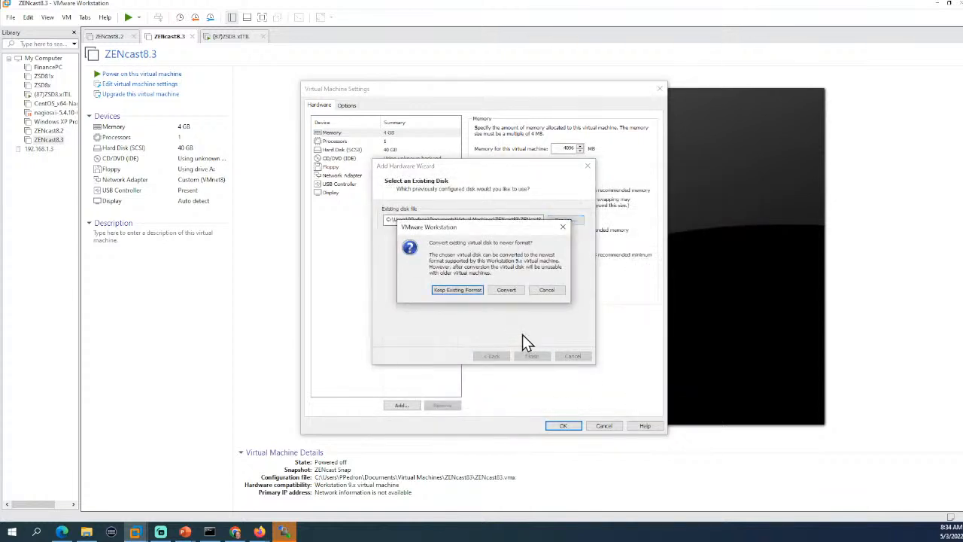
pyautogui.click(508, 290)
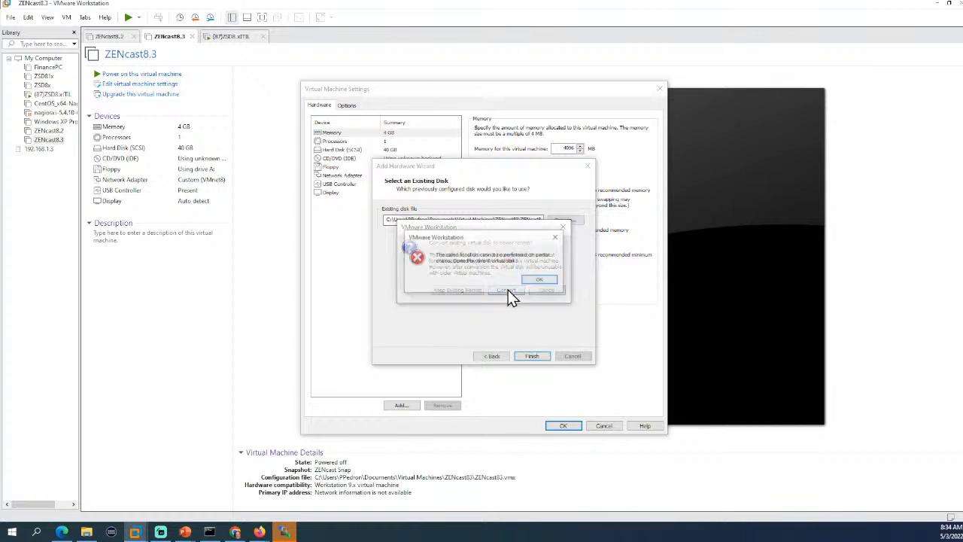
pyautogui.click(540, 281)
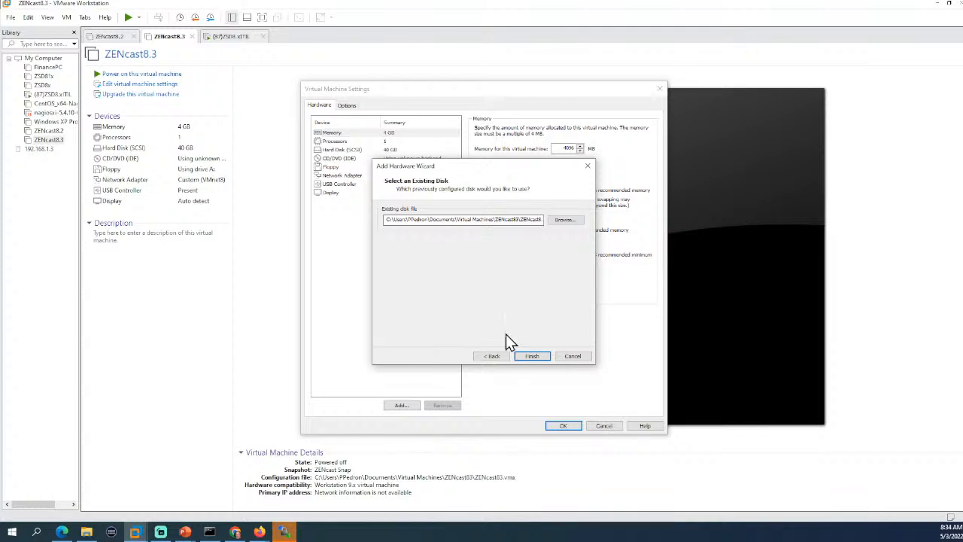
pyautogui.click(531, 359)
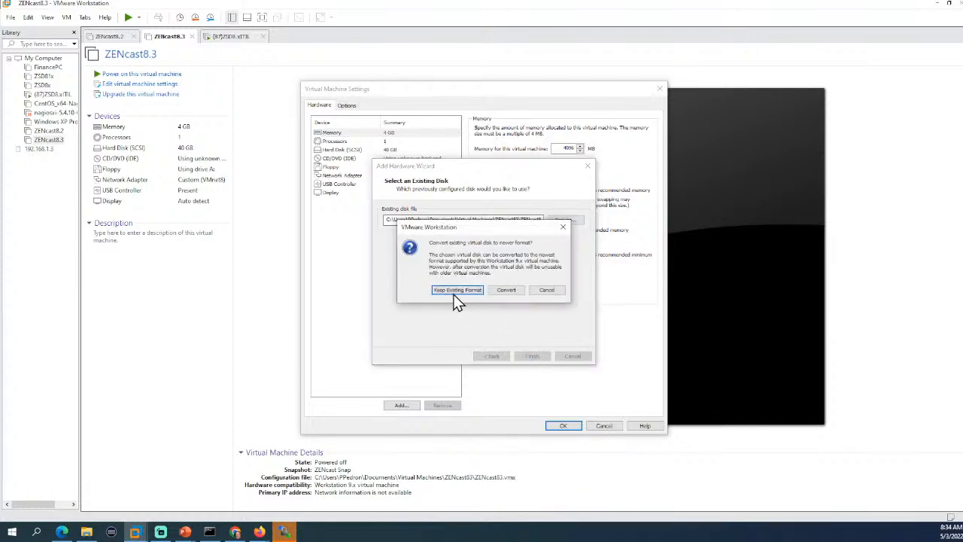
pyautogui.click(455, 291)
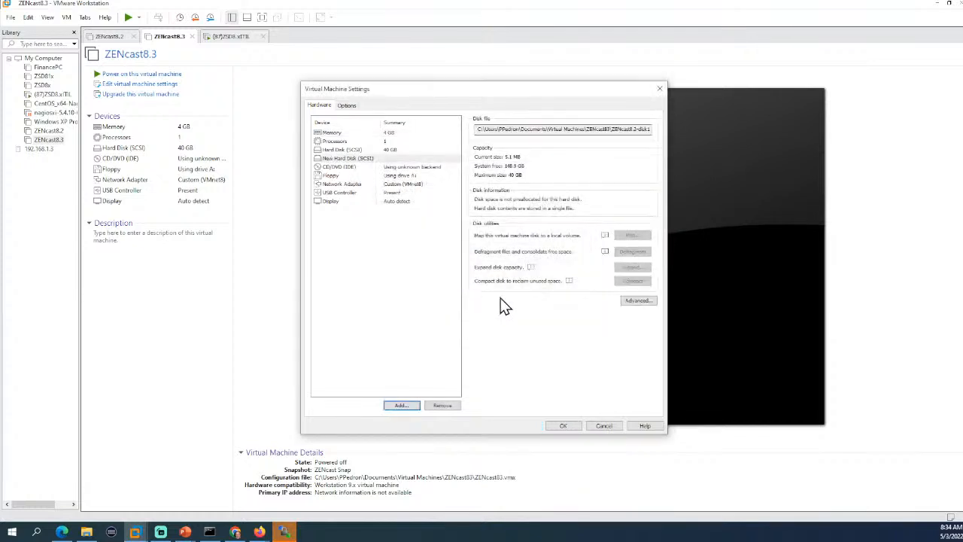
pyautogui.click(561, 425)
pyautogui.click(134, 160)
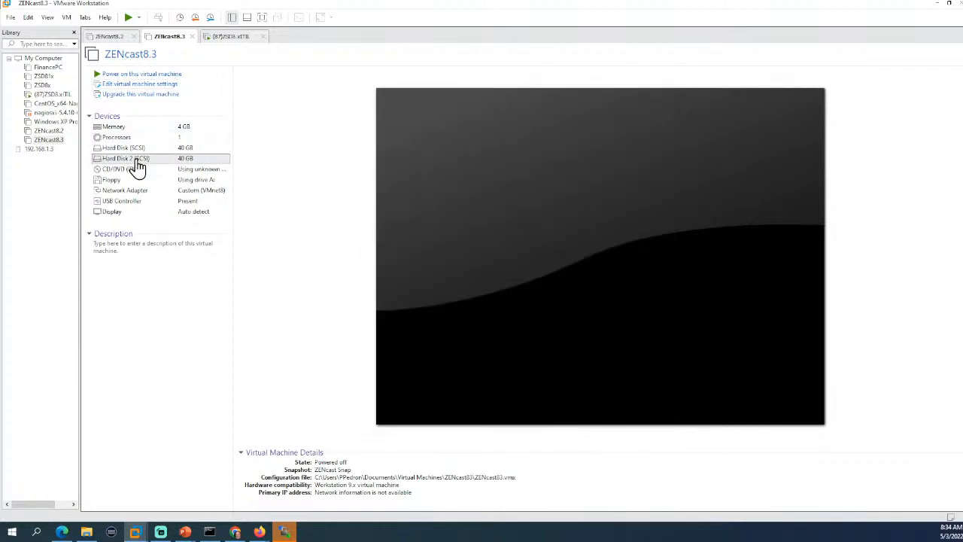
# Remove Hard Disk 2 from ZENcast8.3 again and save.
pyautogui.doubleClick(136, 160)
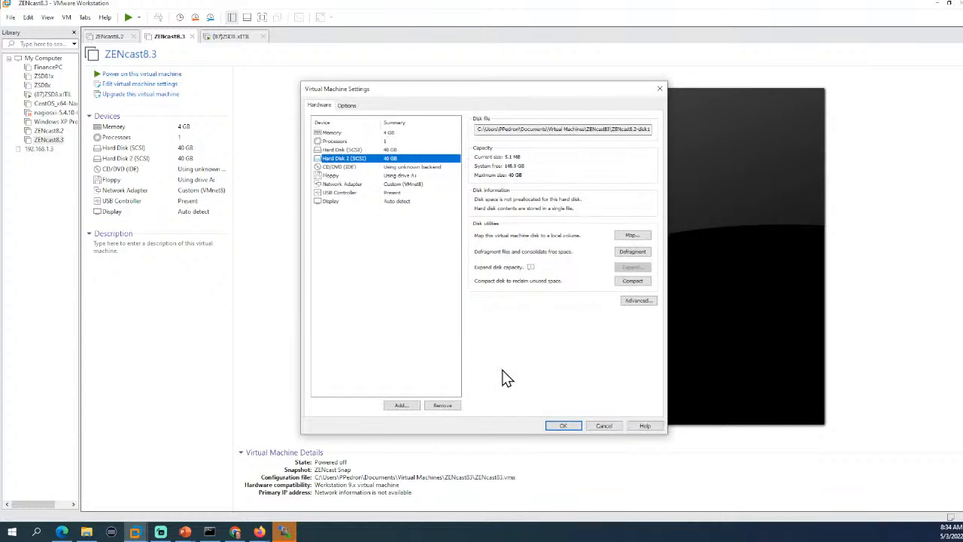
pyautogui.click(443, 406)
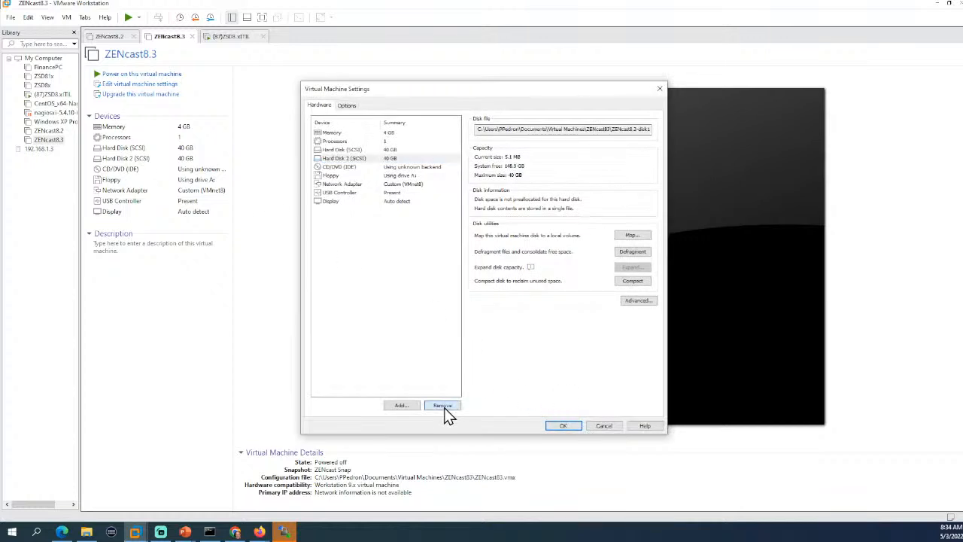
pyautogui.click(561, 425)
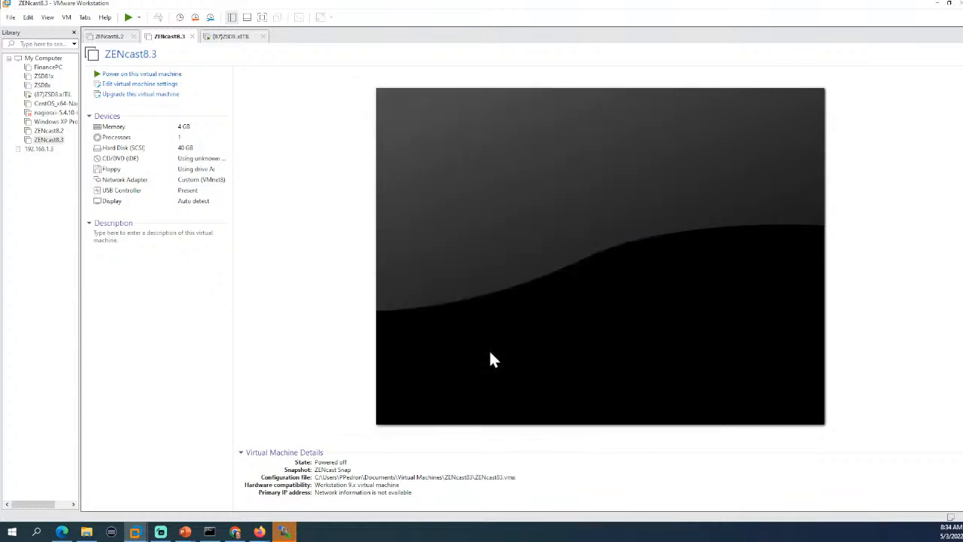
# Select the folder part of ZENcast8.2's Hard Disk 2 path (ZENcast8.2-VAStorage-000002.vmdk).
pyautogui.click(113, 37)
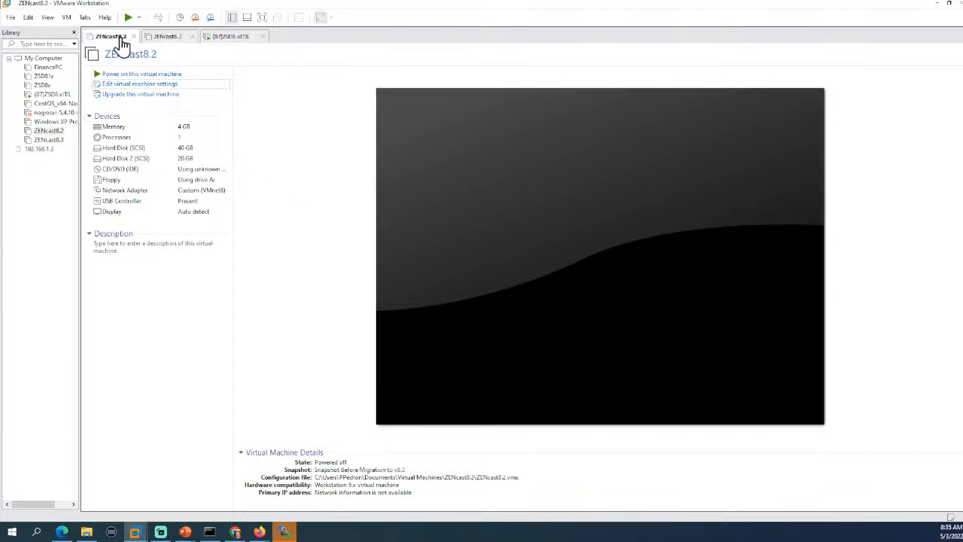
pyautogui.doubleClick(158, 161)
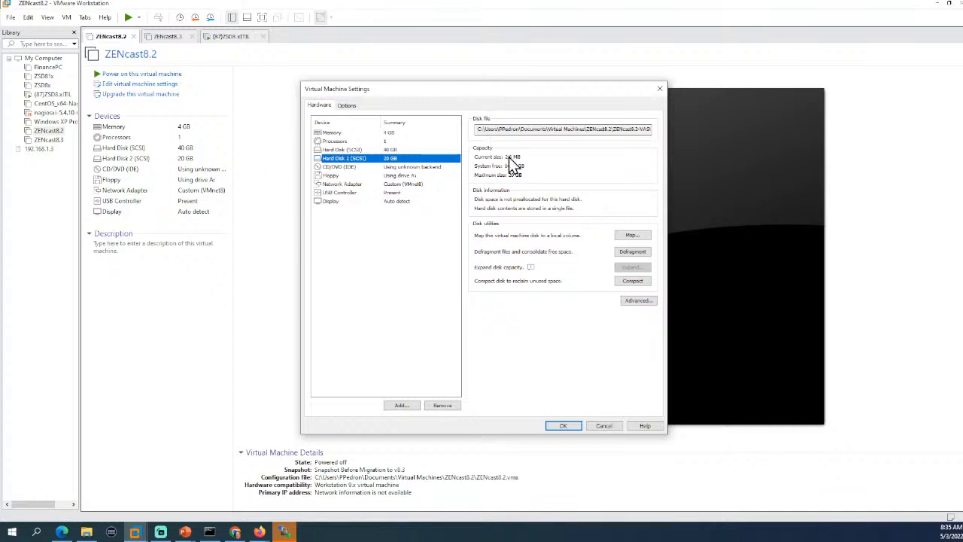
pyautogui.moveTo(537, 130); pyautogui.dragTo(656, 129)
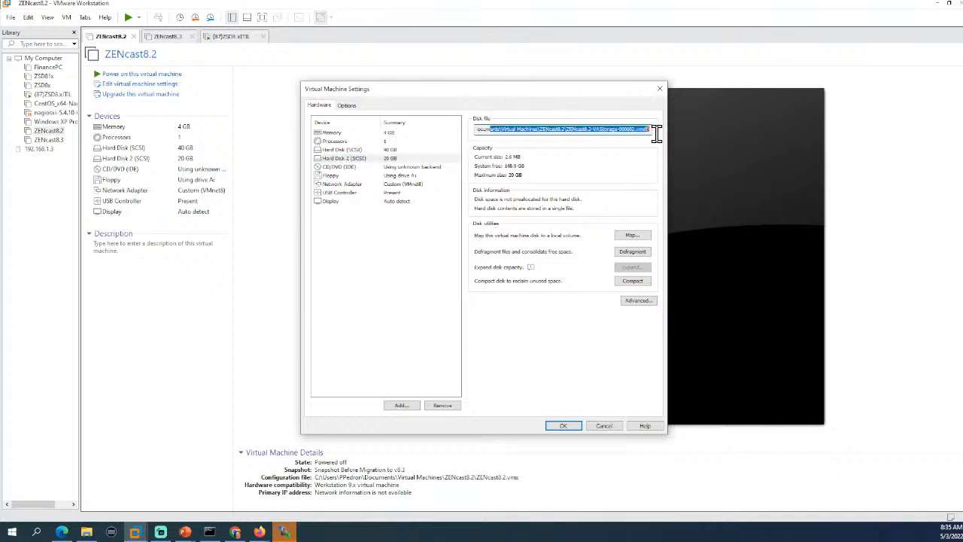
pyautogui.click(628, 128)
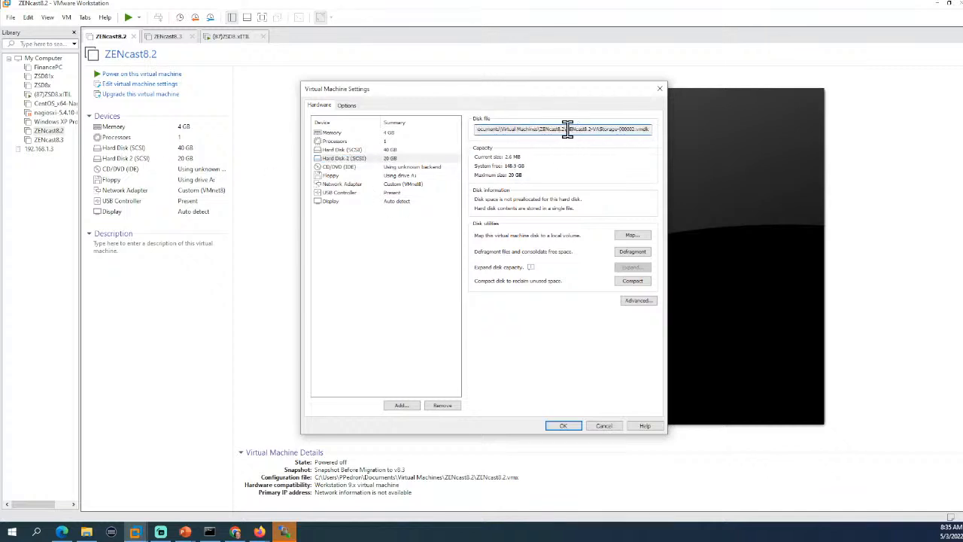
pyautogui.moveTo(568, 129); pyautogui.dragTo(416, 122)
pyautogui.hotkey('ctrl', 'c')
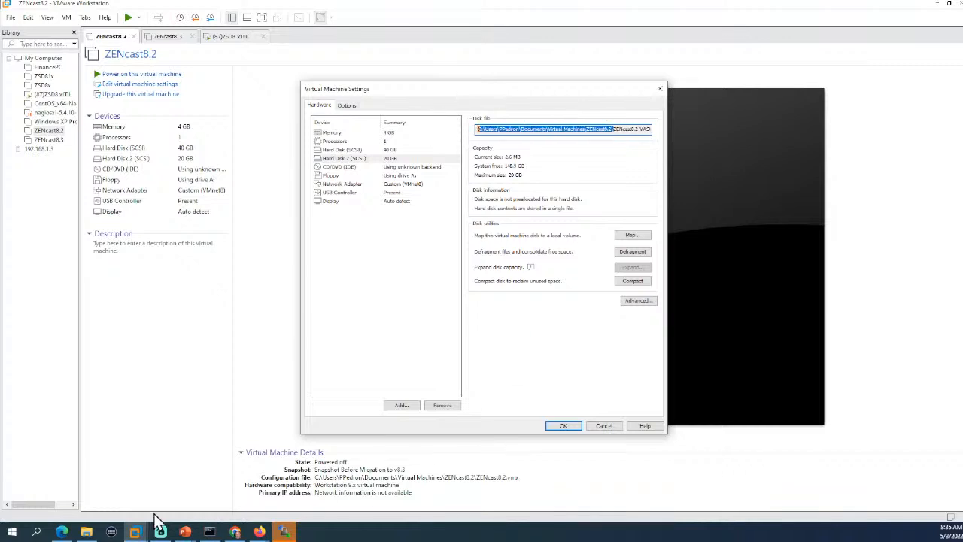
pyautogui.click(87, 532)
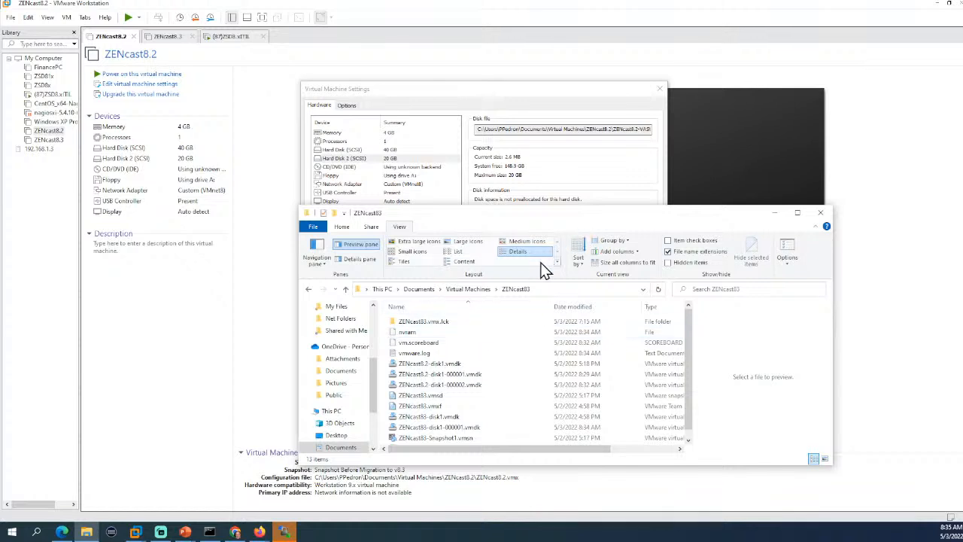
# Go to the ZENcast8.2 folder via the pasted path and check its disk1 and VAStorage vmdk files.
pyautogui.click(552, 288)
pyautogui.hotkey('ctrl', 'v')
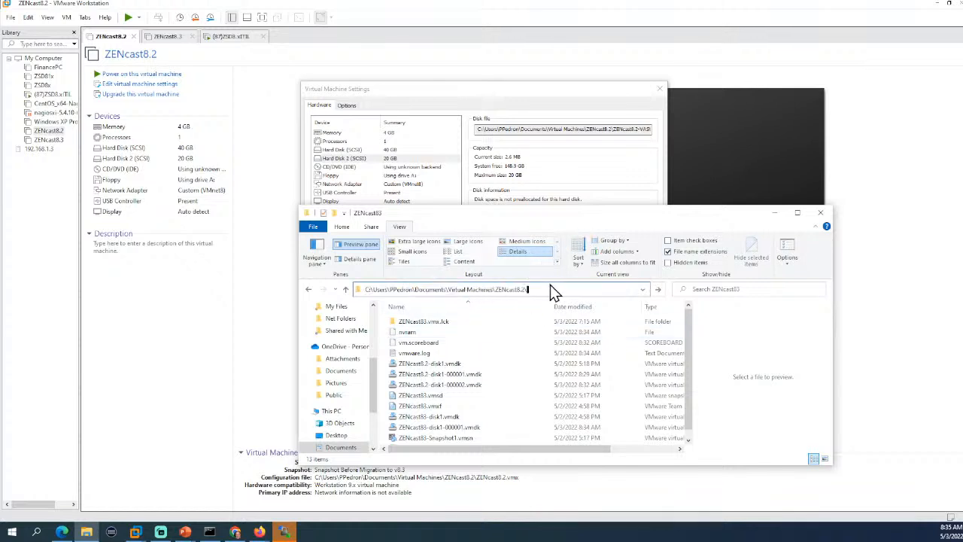
pyautogui.press('Return')
pyautogui.scroll(-2, 547, 368)
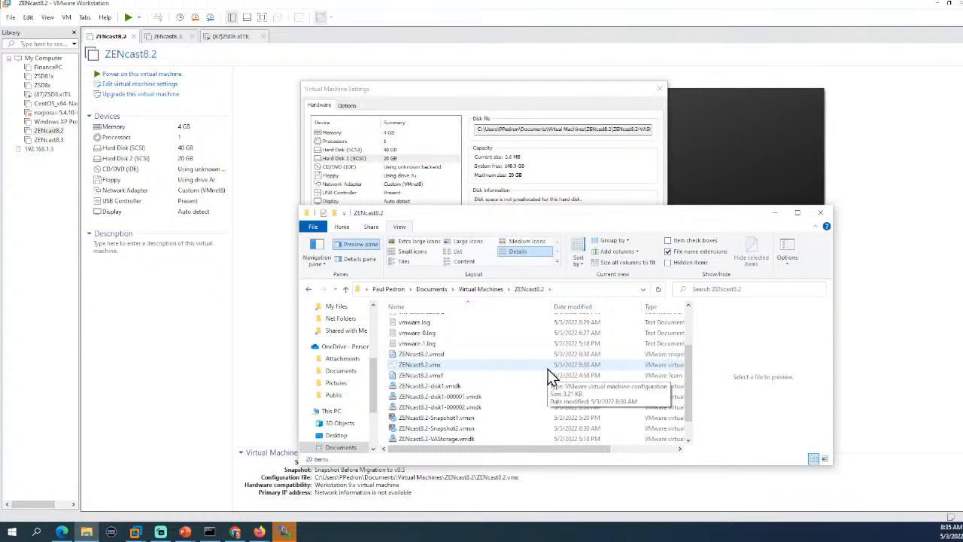
pyautogui.scroll(-1, 549, 373)
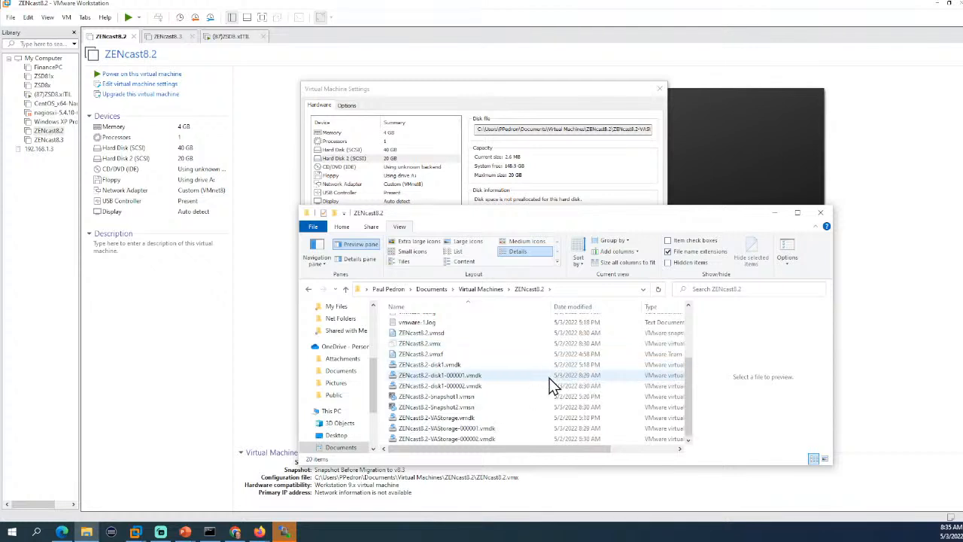
pyautogui.click(529, 386)
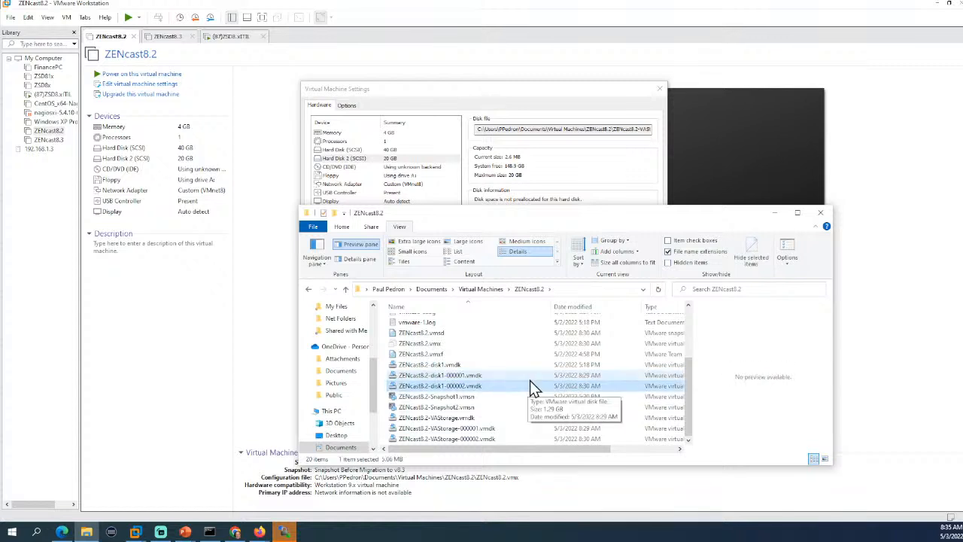
pyautogui.click(486, 438)
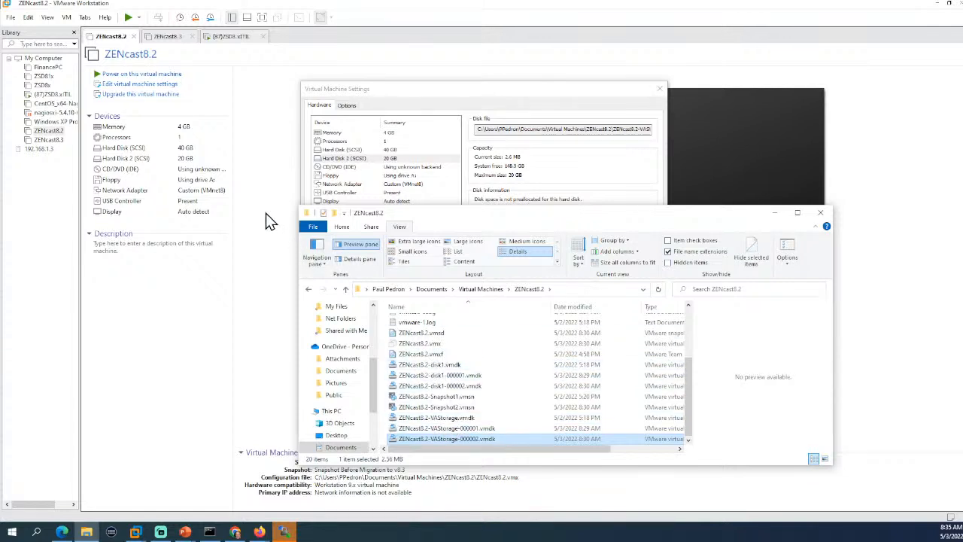
# Delete the three ZENcast8.2-disk1 .vmdk files from the ZENcast83 folder.
pyautogui.click(474, 290)
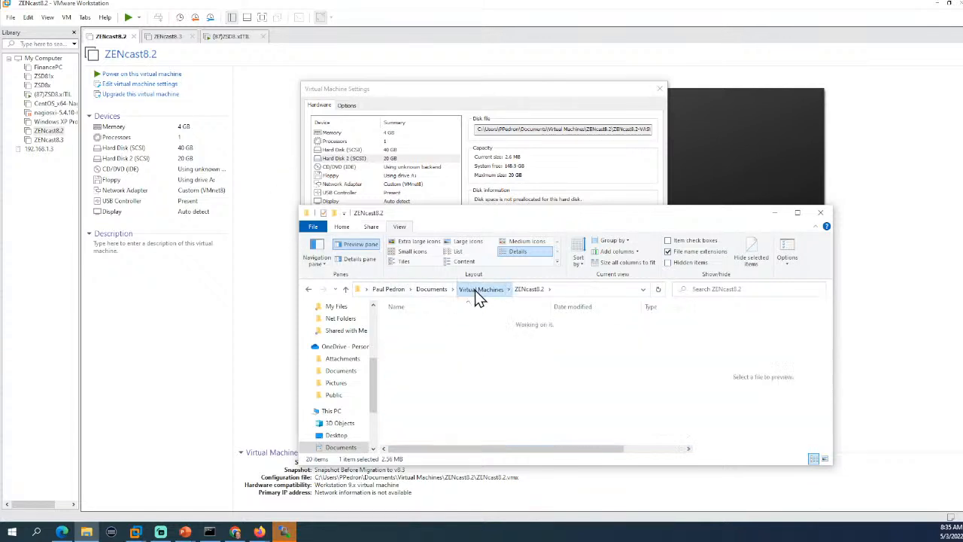
pyautogui.click(425, 353)
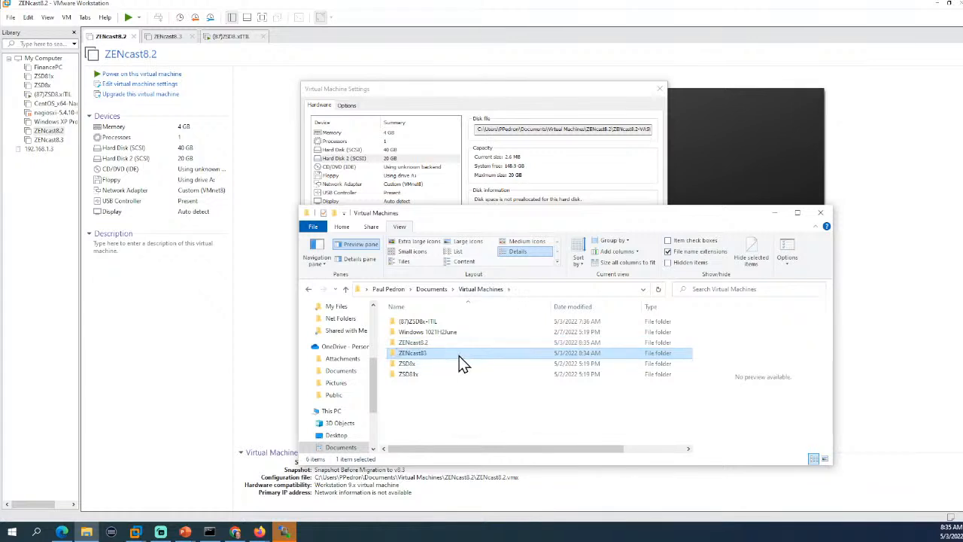
pyautogui.doubleClick(394, 352)
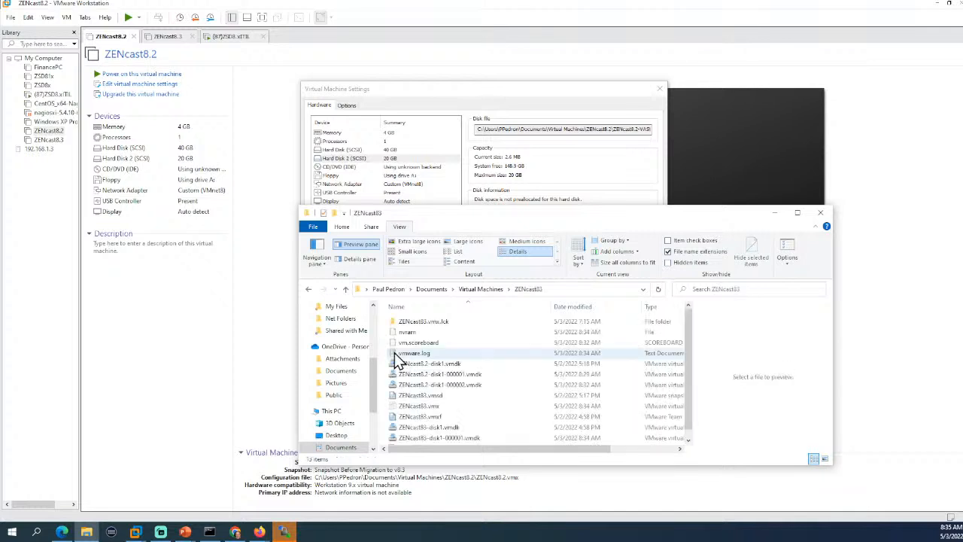
pyautogui.click(486, 389)
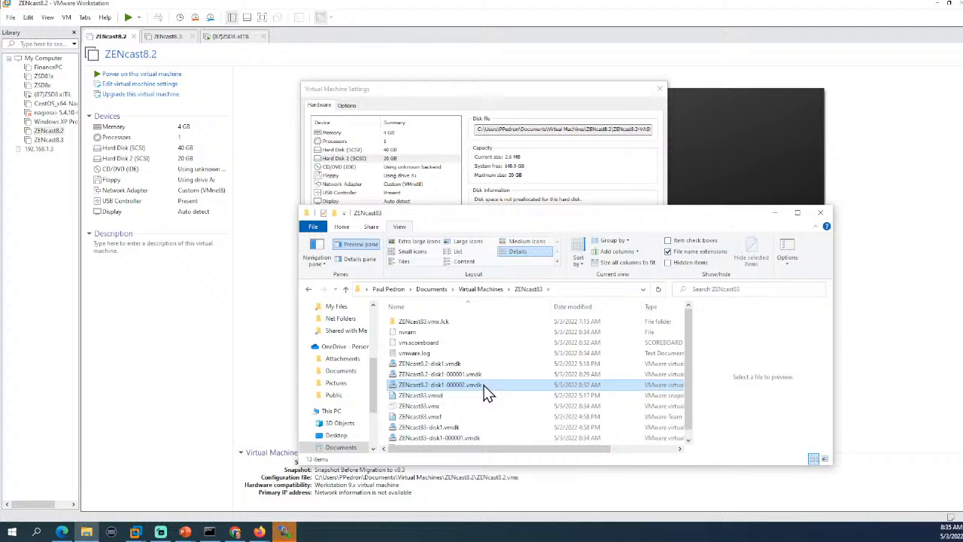
pyautogui.keyDown('shift'); pyautogui.click(443, 368); pyautogui.keyUp('shift')
pyautogui.rightClick(441, 367)
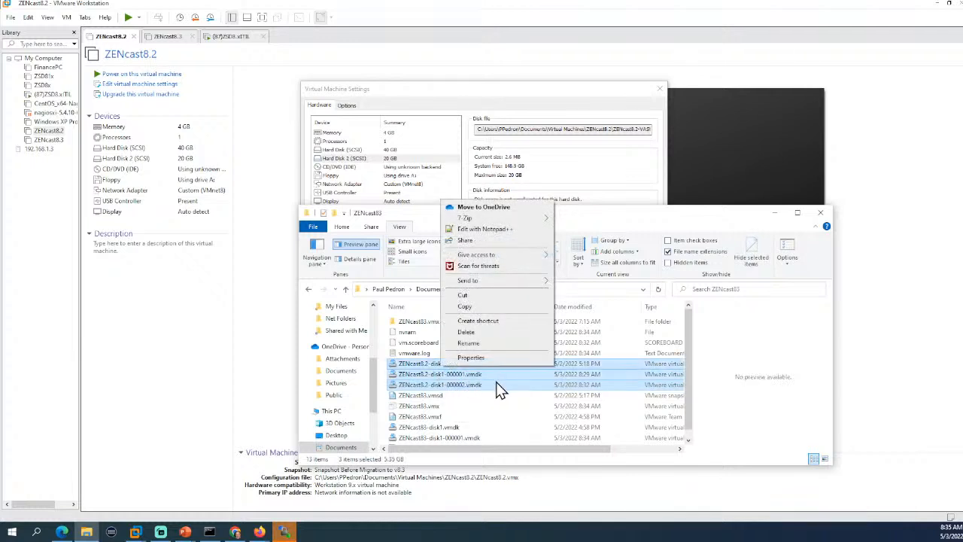
pyautogui.click(492, 333)
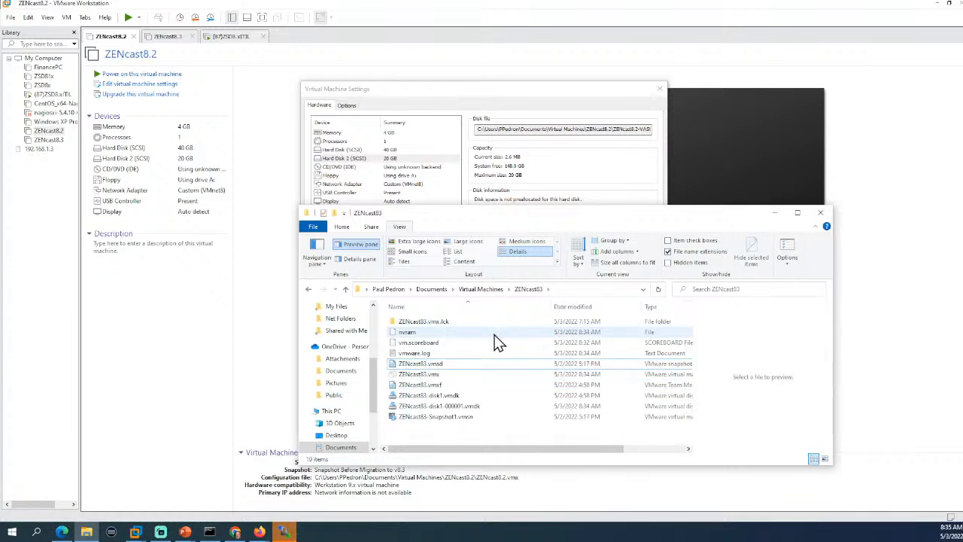
# Copy the three ZENcast8.2-VAStorage .vmdk files from the ZENcast8.2 folder.
pyautogui.click(480, 289)
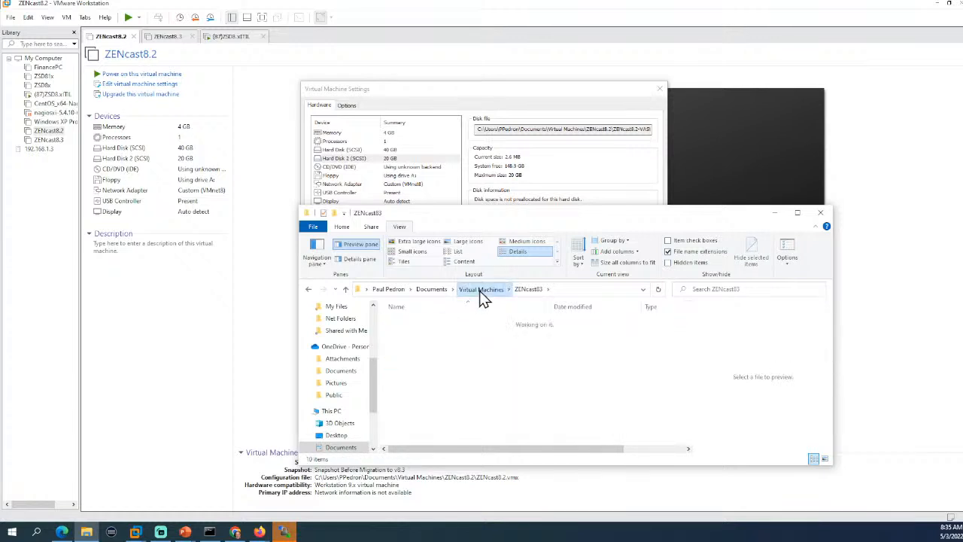
pyautogui.doubleClick(420, 343)
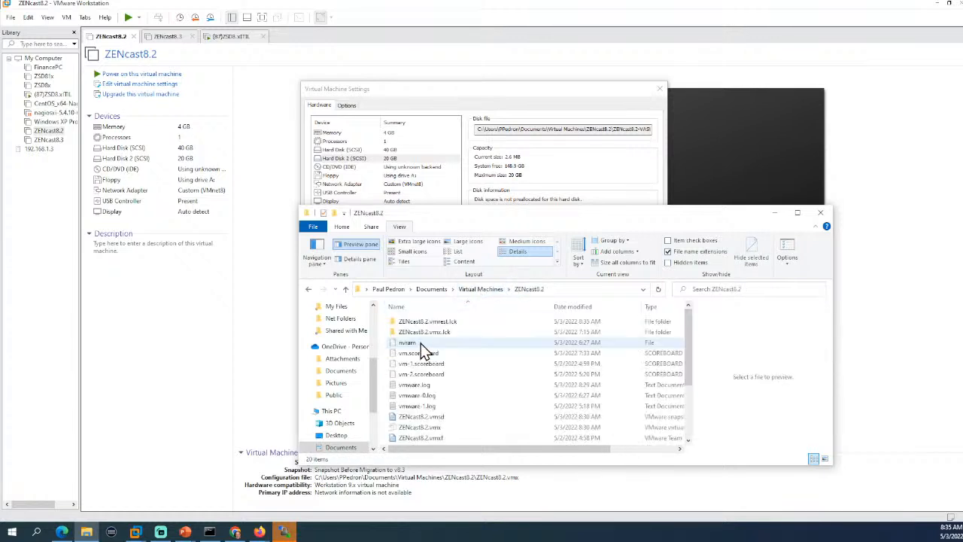
pyautogui.scroll(-3, 500, 399)
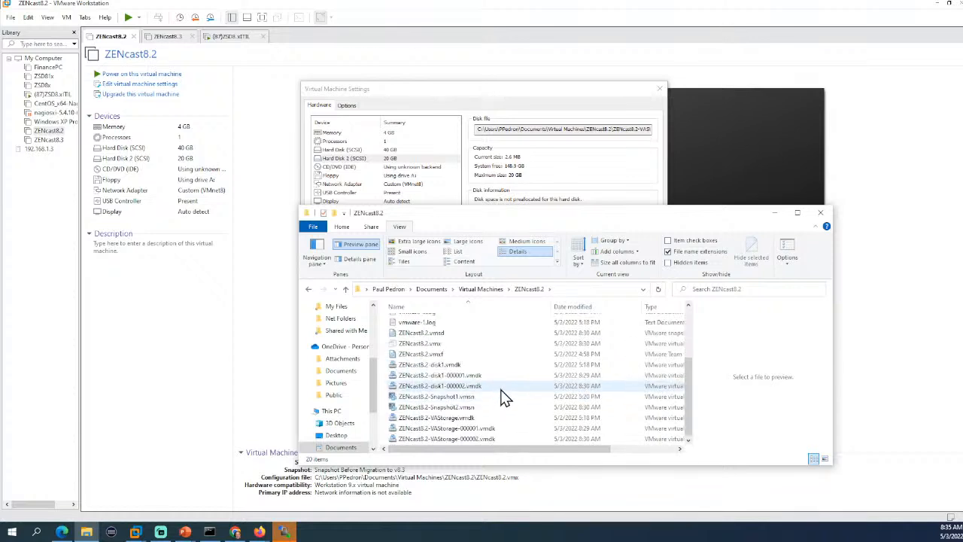
pyautogui.click(475, 419)
pyautogui.keyDown('shift'); pyautogui.click(470, 438); pyautogui.keyUp('shift')
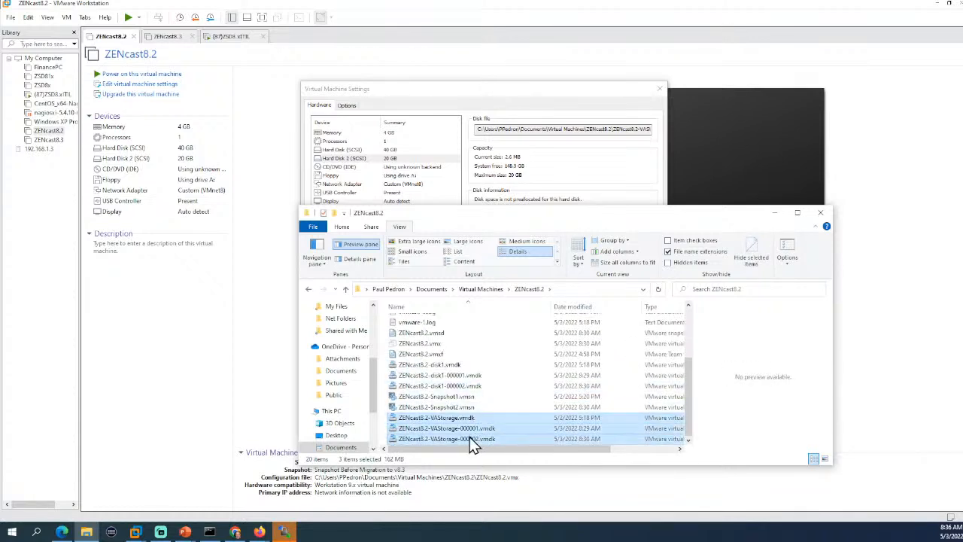
pyautogui.rightClick(472, 436)
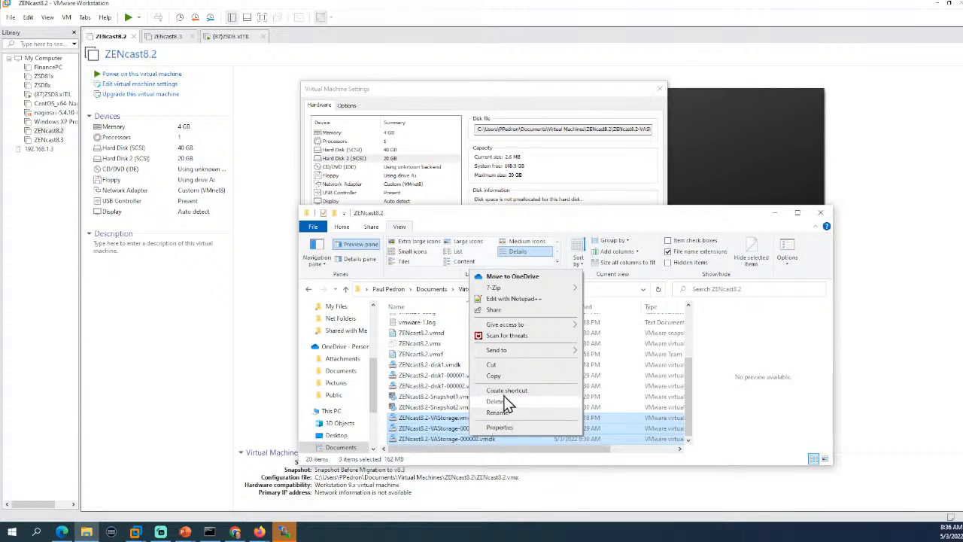
pyautogui.click(501, 378)
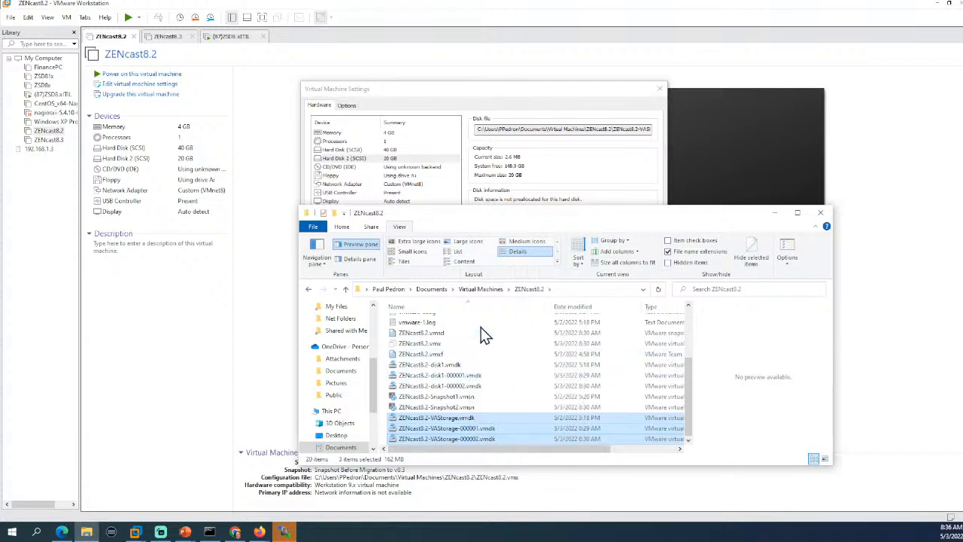
# Paste the VAStorage files into ZENcast83 and close ZENcast8.2's settings without saving.
pyautogui.click(477, 289)
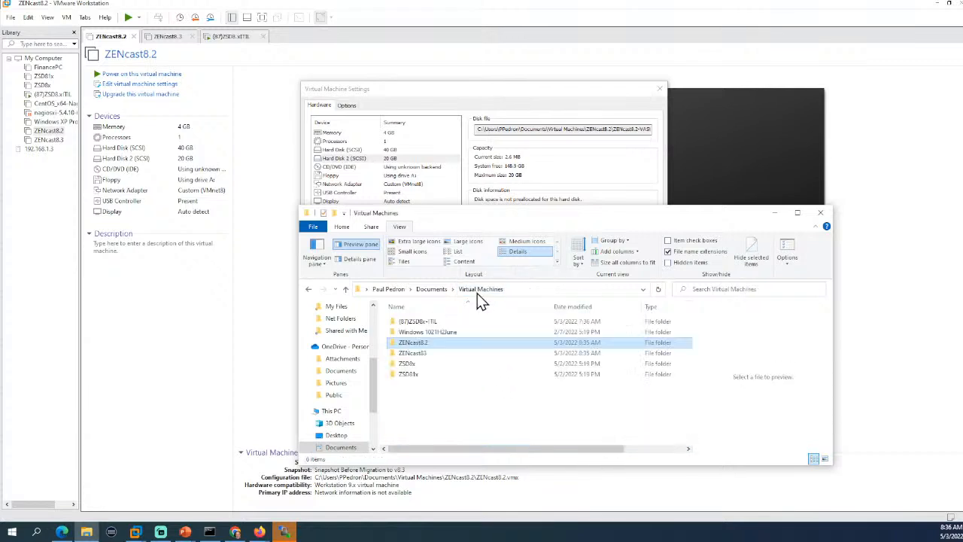
pyautogui.doubleClick(424, 353)
pyautogui.rightClick(499, 431)
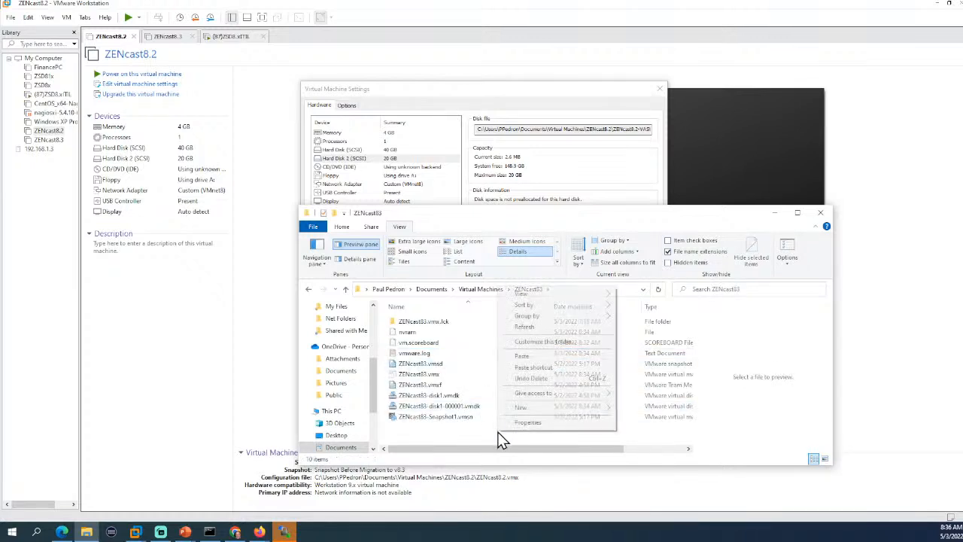
pyautogui.click(529, 357)
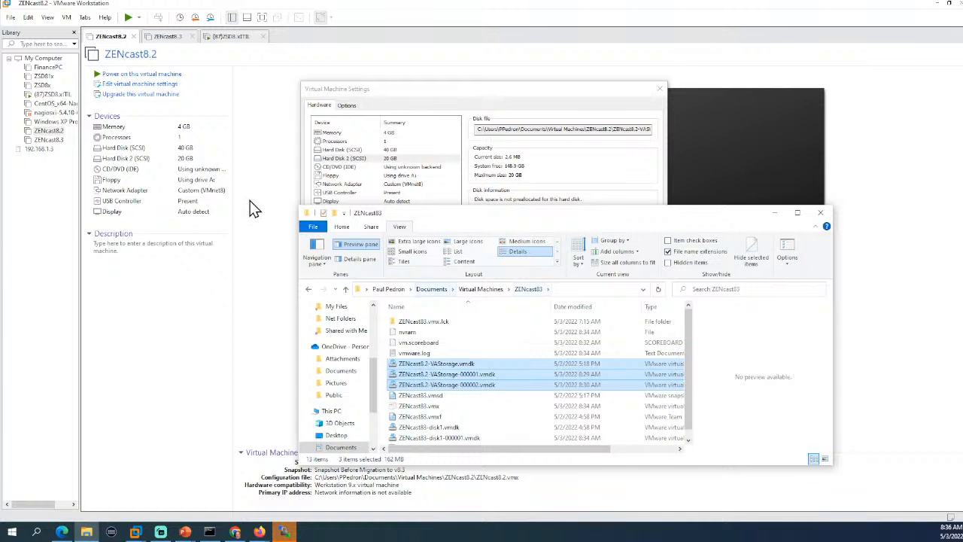
pyautogui.click(169, 38)
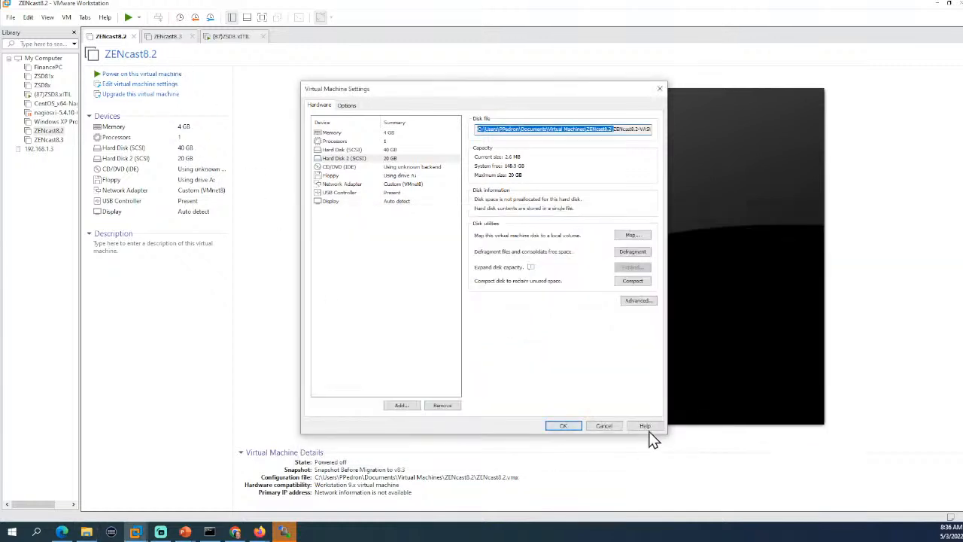
pyautogui.click(607, 428)
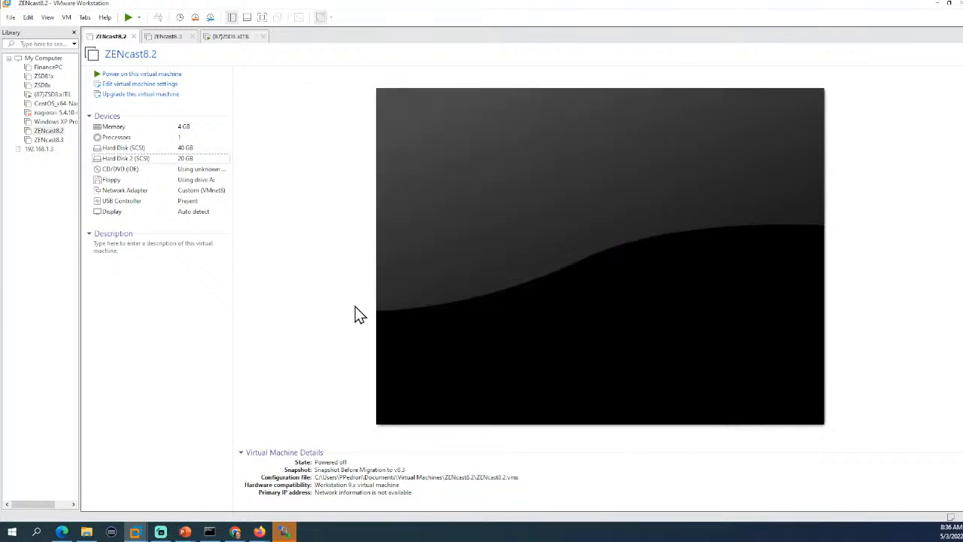
# Begin adding a SCSI hard disk in the ZENcast8.3 virtual machine settings.
pyautogui.click(169, 38)
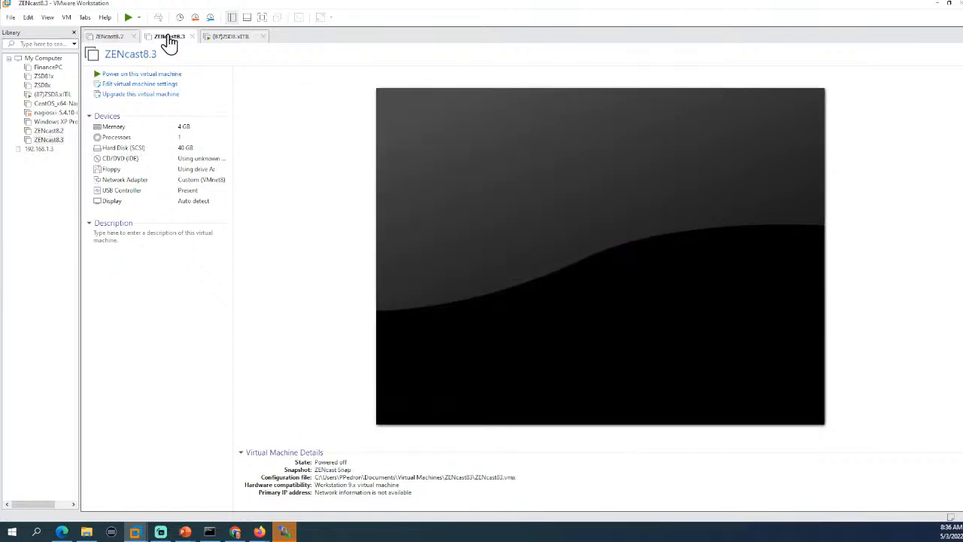
pyautogui.click(135, 85)
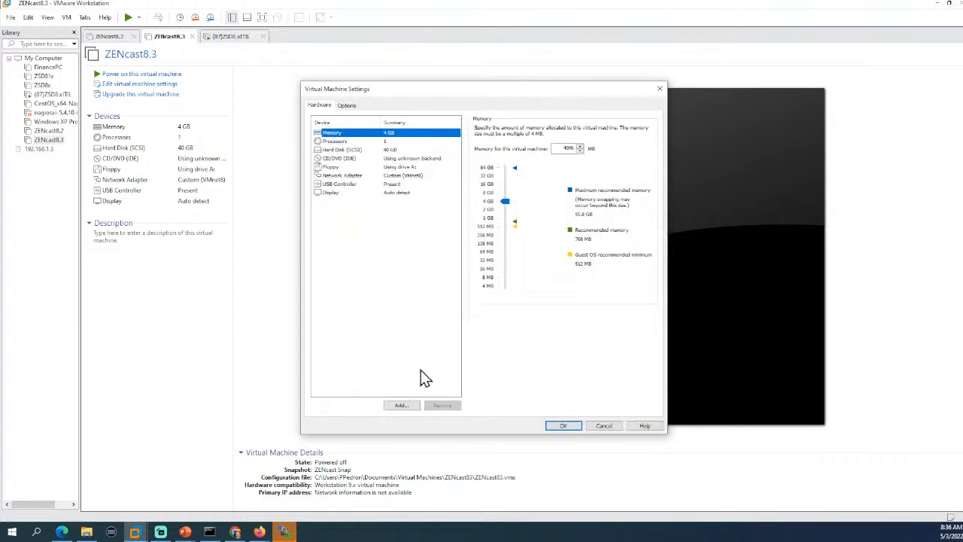
pyautogui.click(407, 405)
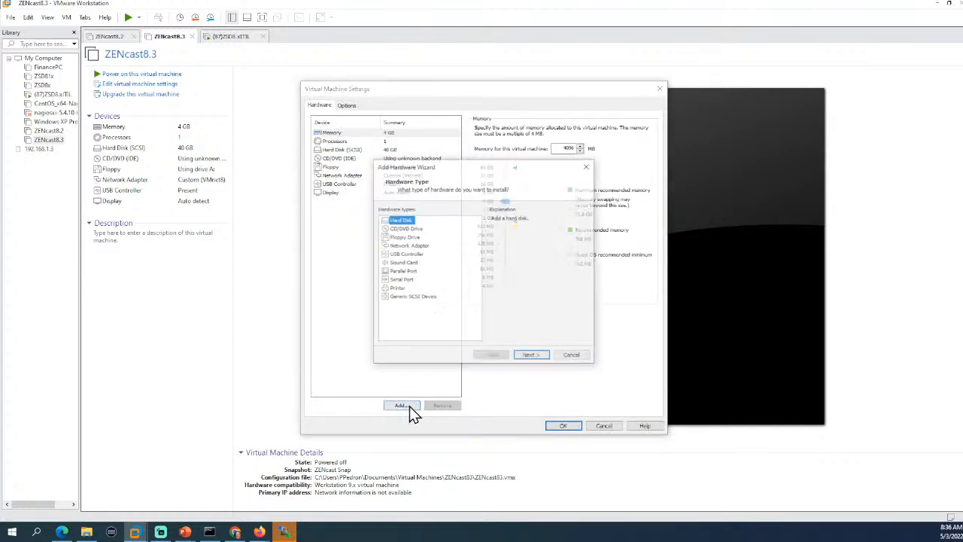
pyautogui.click(547, 360)
pyautogui.click(544, 358)
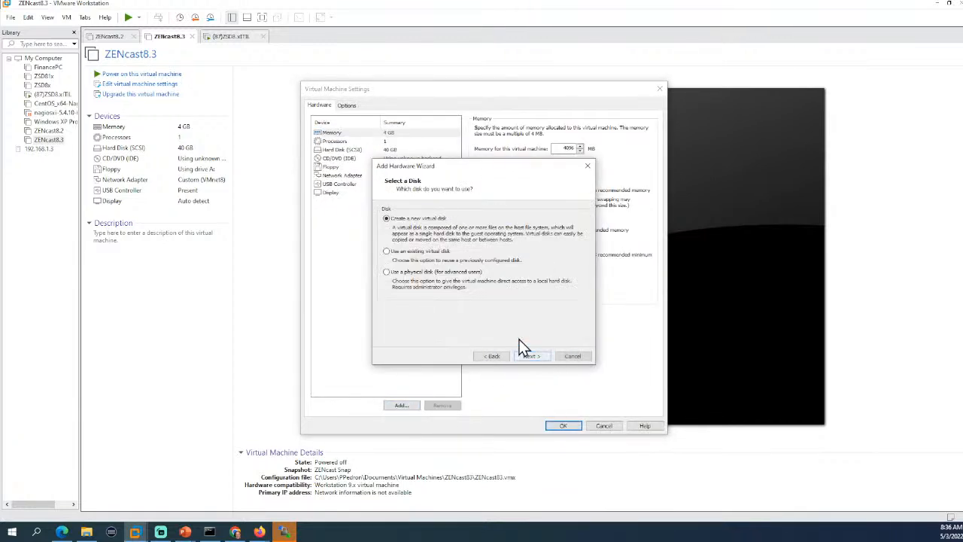
# Attach the existing ZENcast8.2-VAStorage-000002.vmdk disk and power on ZENcast8.3.
pyautogui.click(420, 252)
pyautogui.click(531, 356)
pyautogui.click(562, 223)
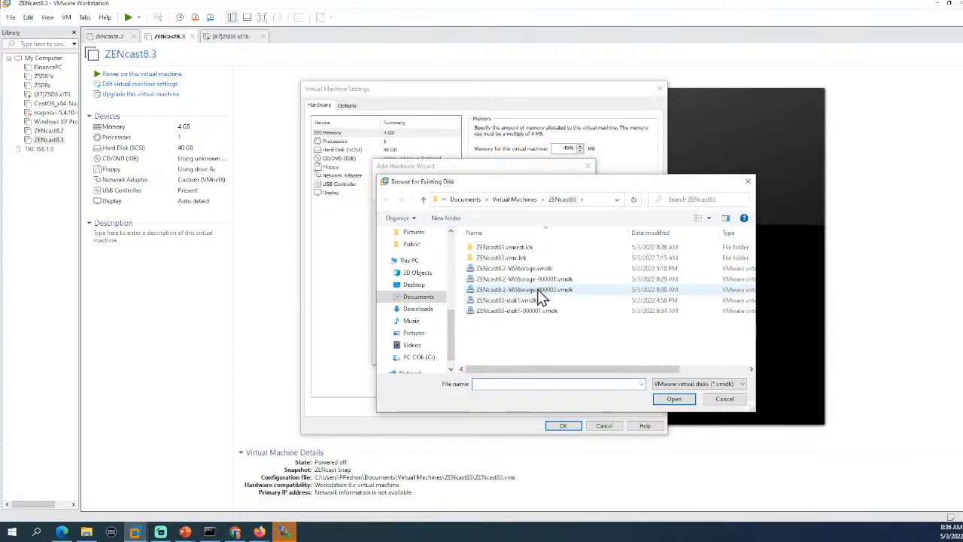
pyautogui.click(540, 294)
pyautogui.click(676, 398)
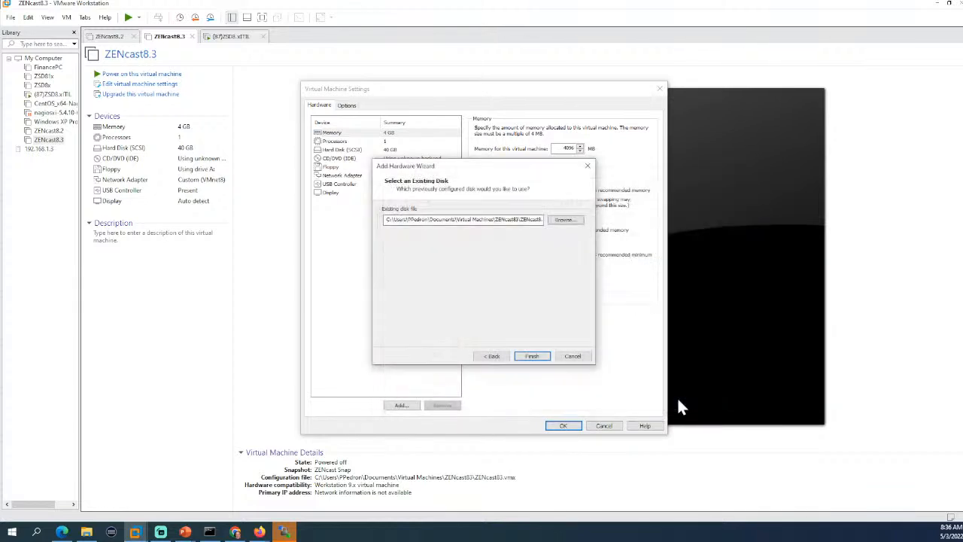
pyautogui.click(532, 356)
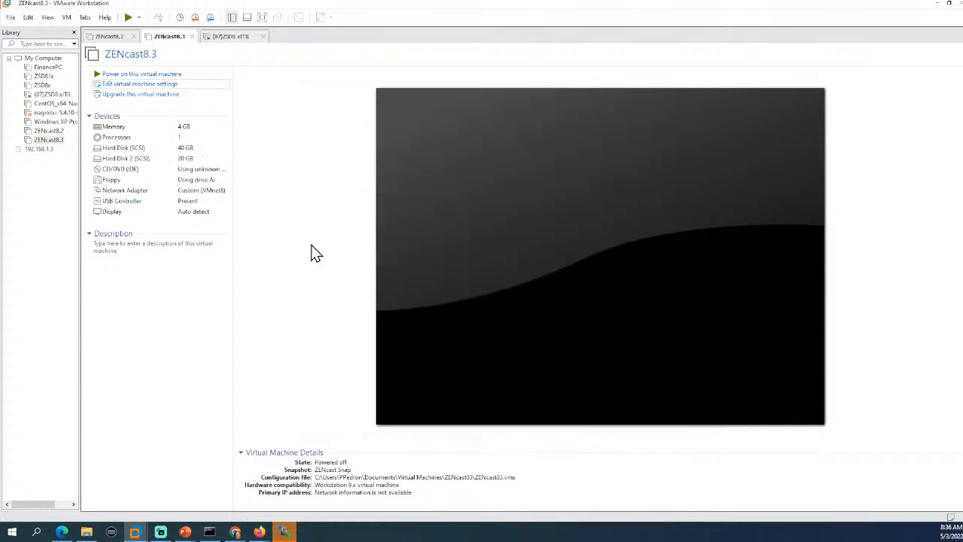
pyautogui.click(139, 74)
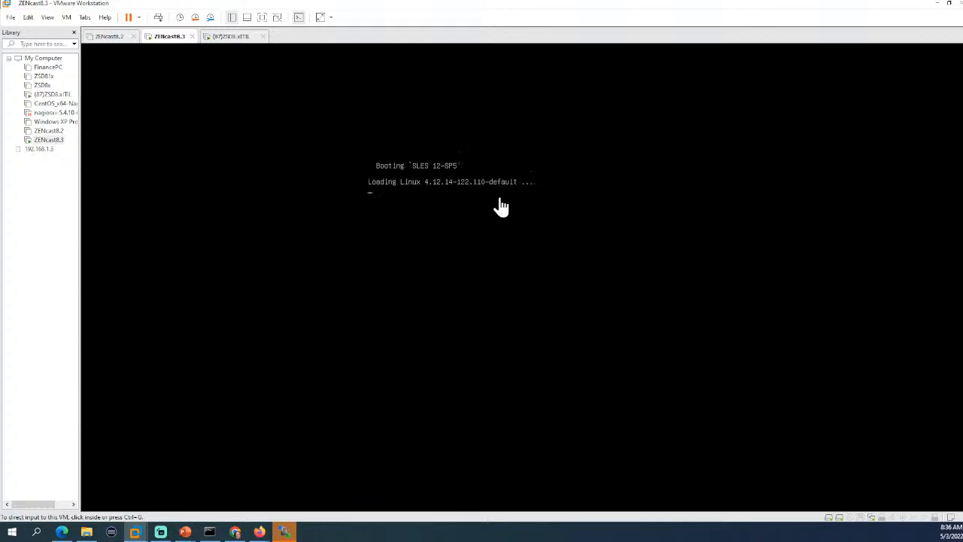
# Set the ZENcast8.3 console to Free Stretch so it fills the window.
pyautogui.rightClick(165, 36)
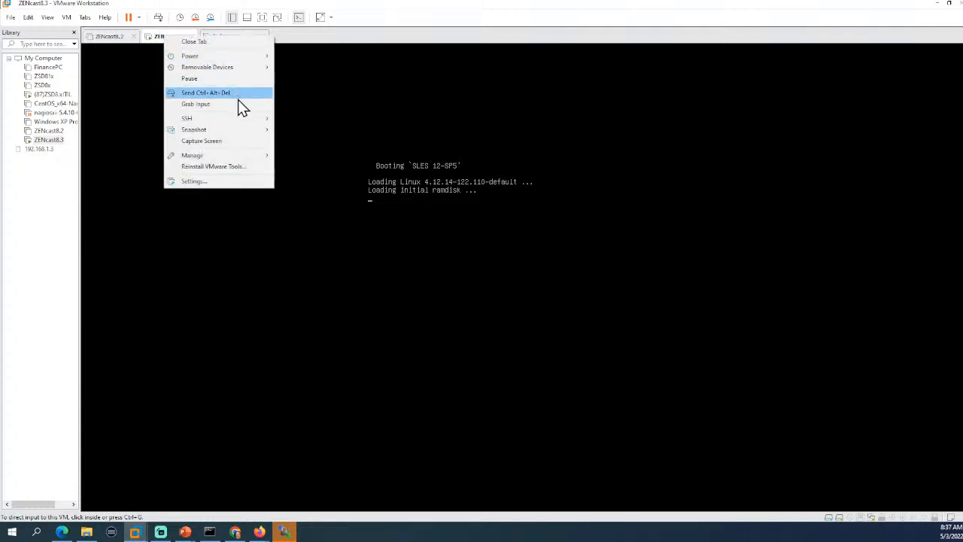
pyautogui.click(51, 22)
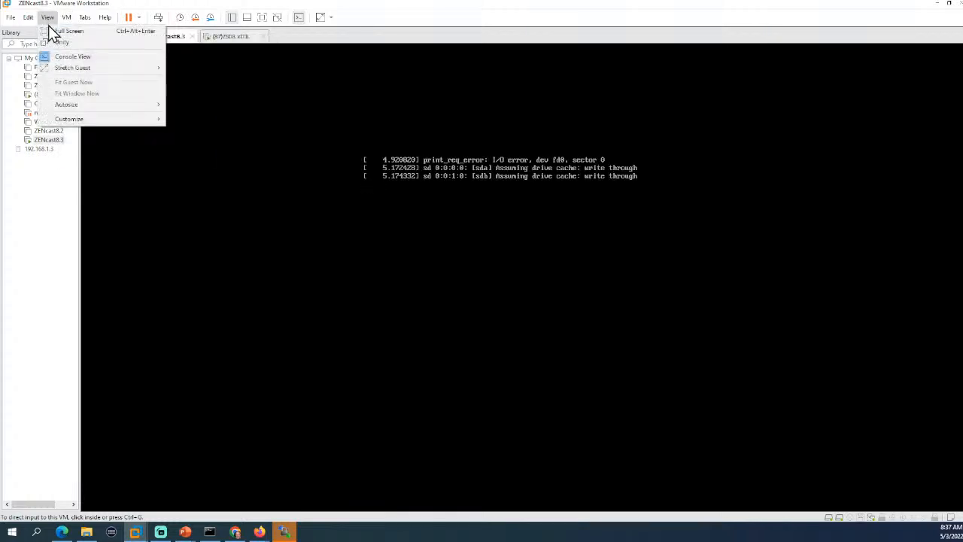
pyautogui.moveTo(80, 71)
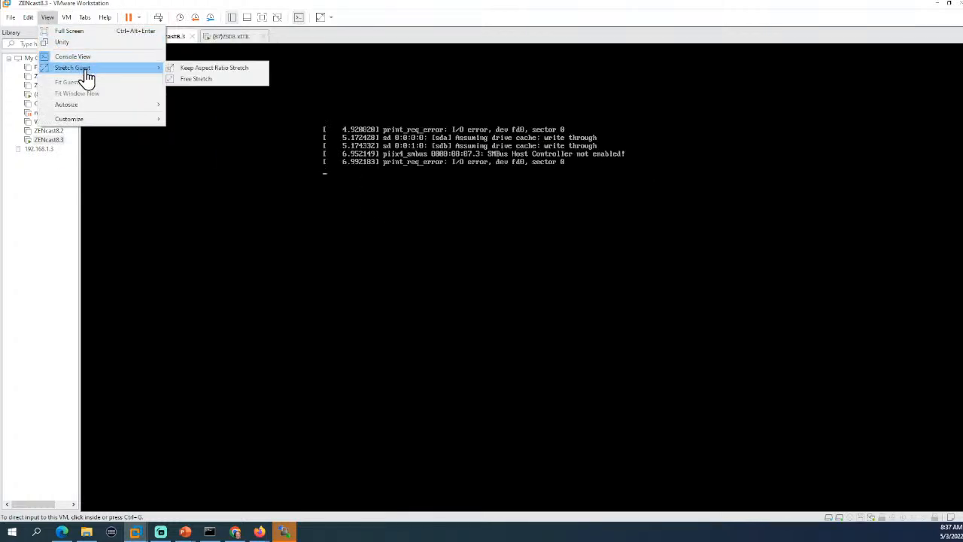
pyautogui.click(197, 79)
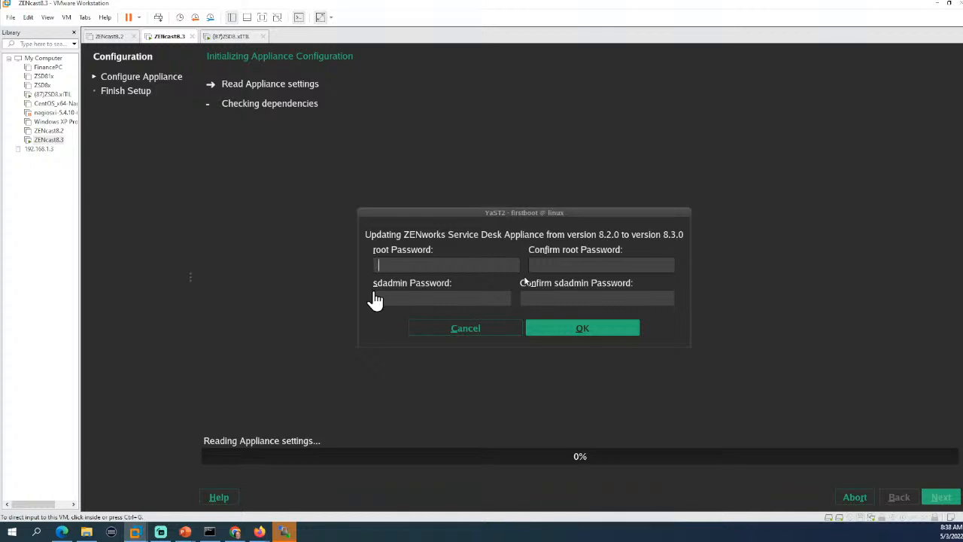
pyautogui.click(419, 262)
pyautogui.write('***')
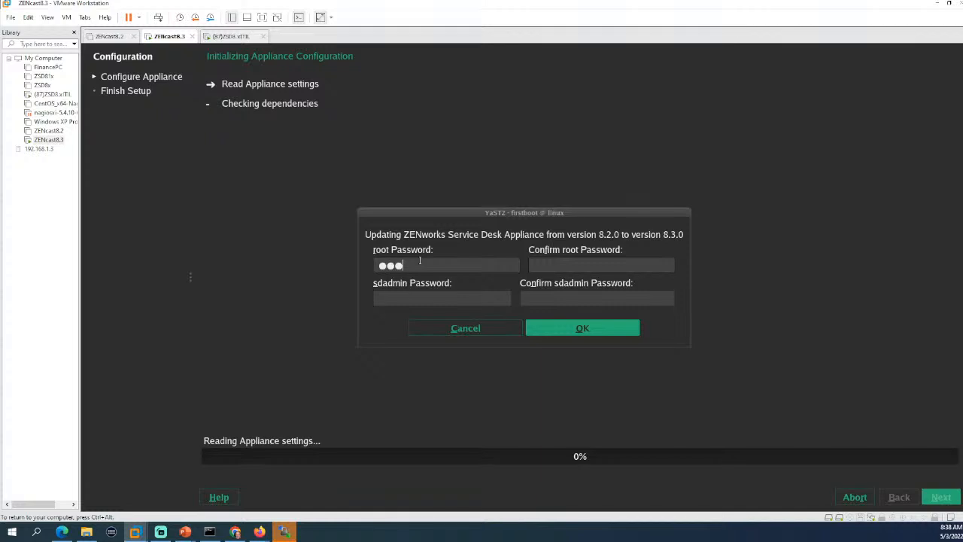
pyautogui.press('BackSpace')
pyautogui.press('BackSpace')
pyautogui.press('BackSpace')
pyautogui.write('******')
pyautogui.press('Tab')
pyautogui.write('******')
pyautogui.press('Tab')
pyautogui.write('******')
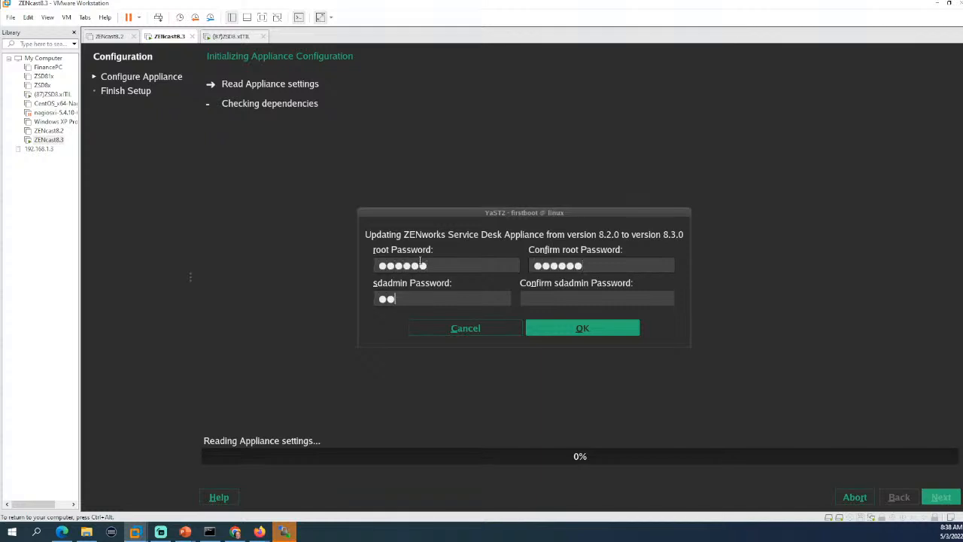
pyautogui.press('Tab')
pyautogui.write('******')
pyautogui.press('Return')
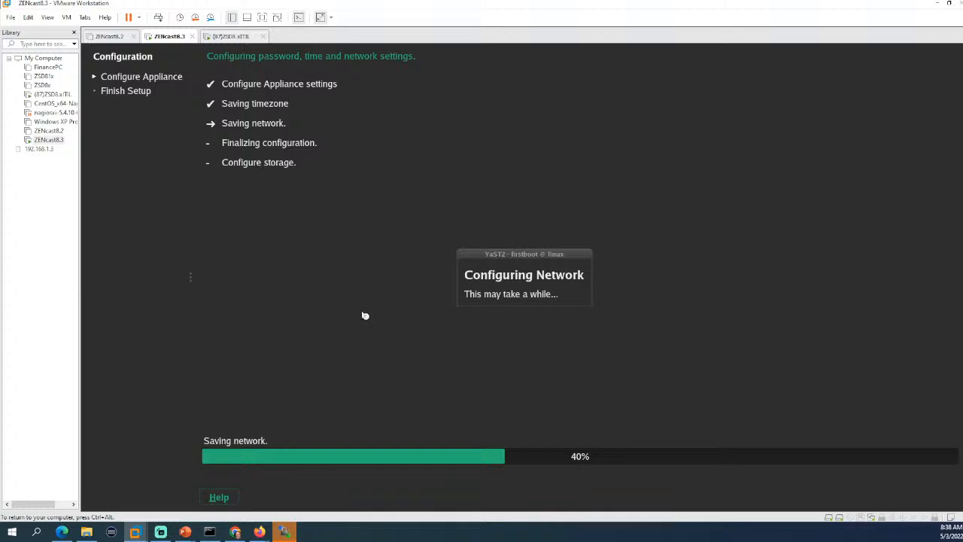
pyautogui.click(224, 36)
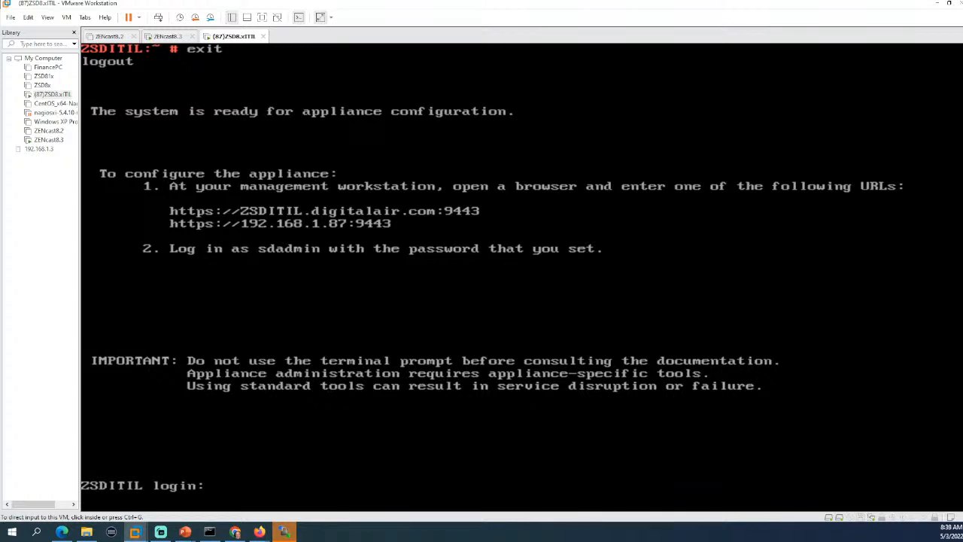
# Open the Classic ZENworks Service Desk login from the appliance home page in Edge.
pyautogui.hotkey('alt', 'Tab')
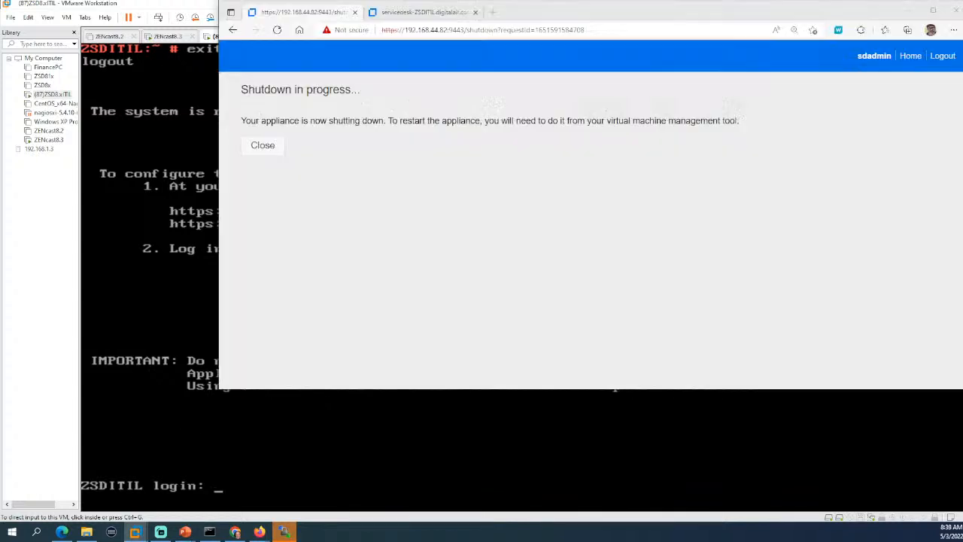
pyautogui.click(417, 13)
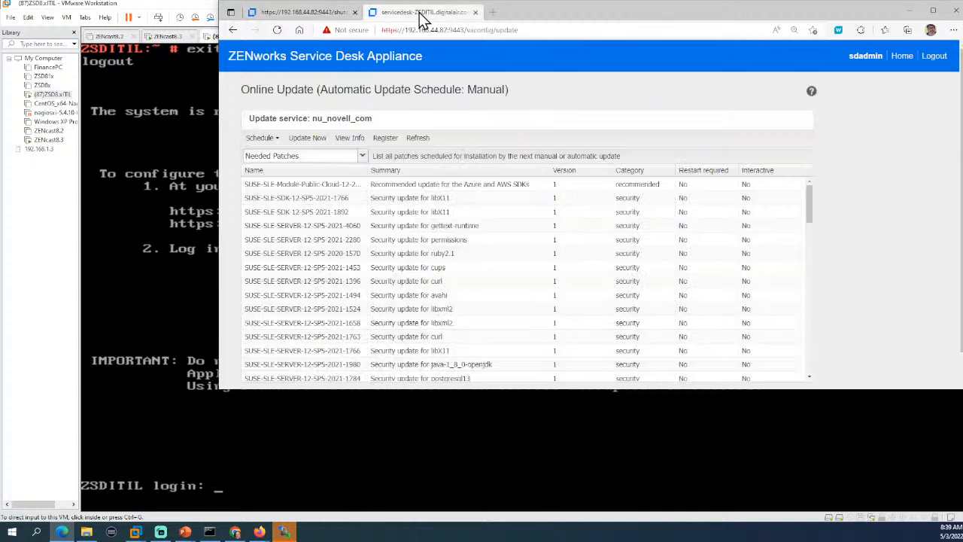
pyautogui.click(900, 56)
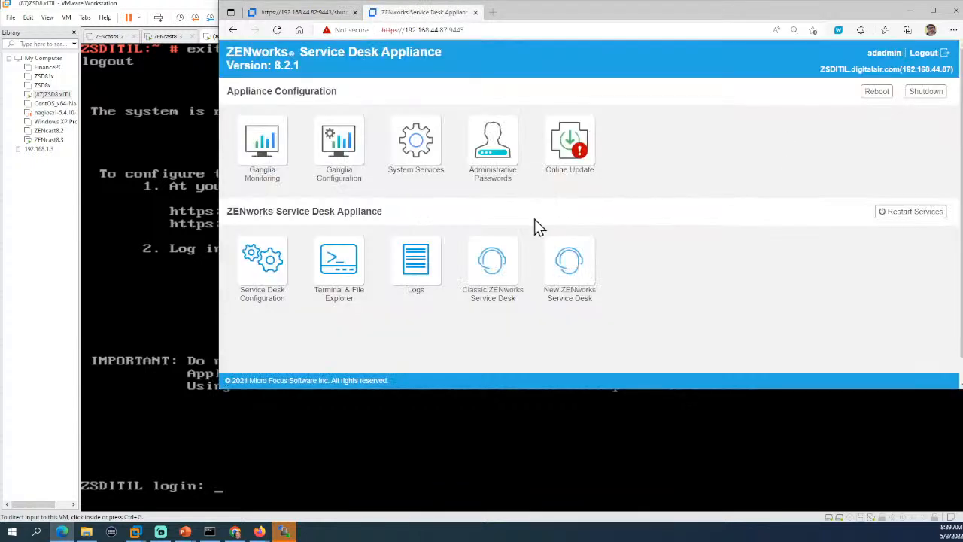
pyautogui.click(495, 262)
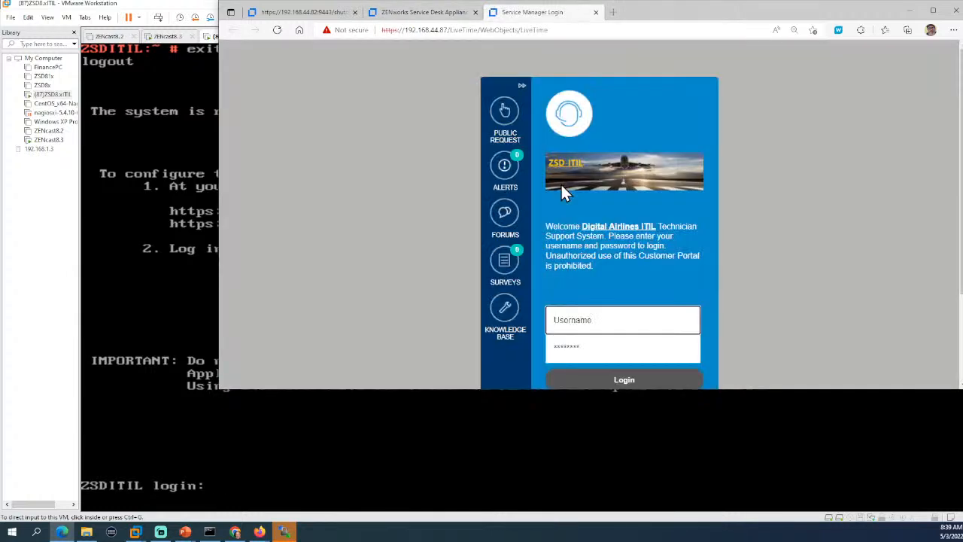
# Log in as admin with the administrator password.
pyautogui.scroll(-2, 786, 241)
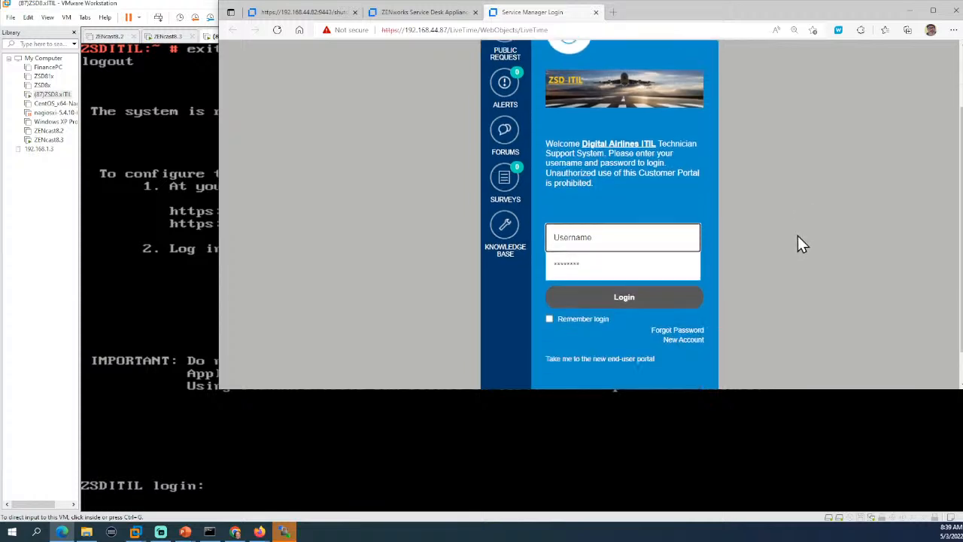
pyautogui.scroll(-1, 797, 243)
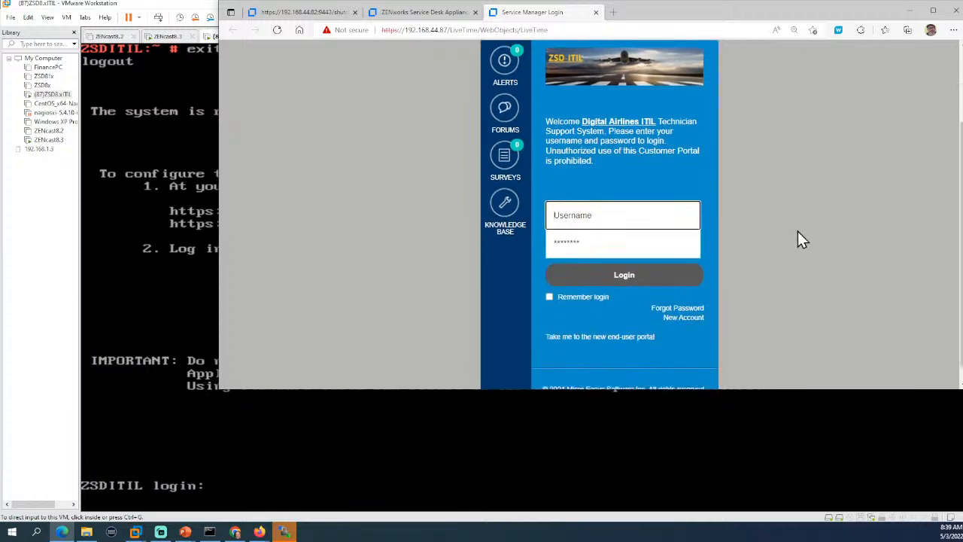
pyautogui.write('admin')
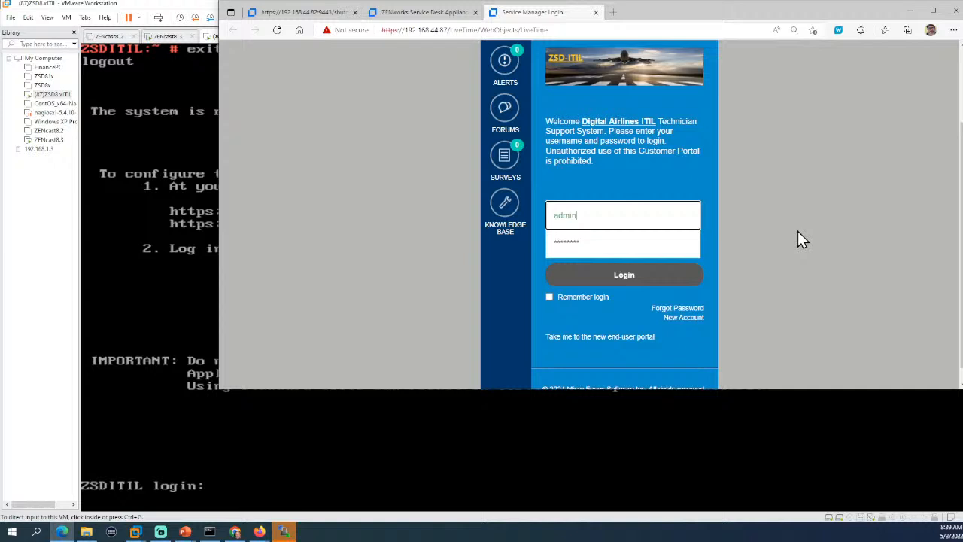
pyautogui.press('Tab')
pyautogui.write('***')
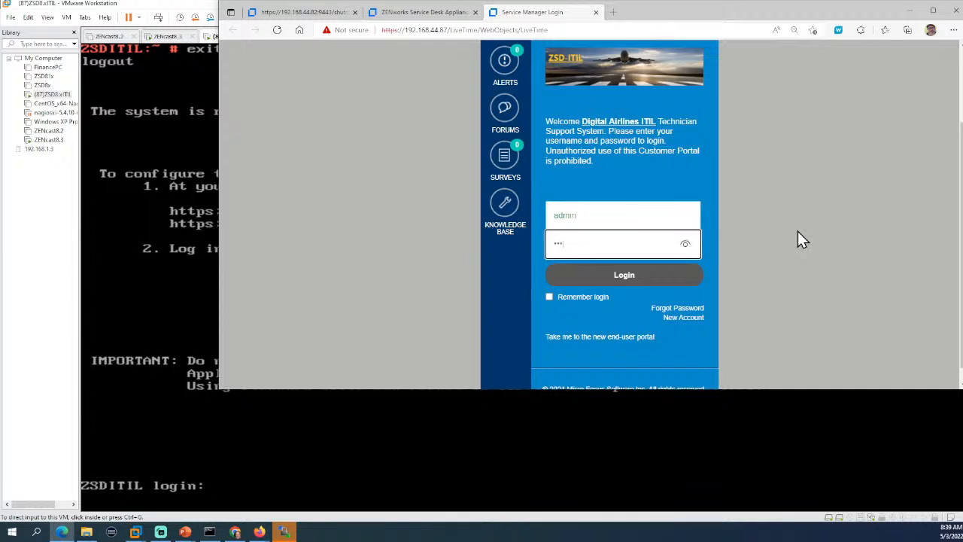
pyautogui.write('**')
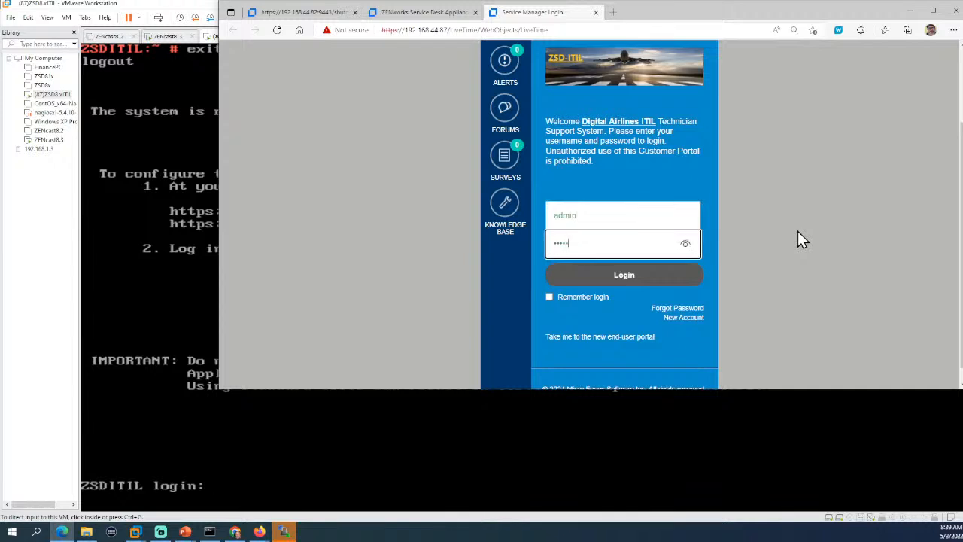
pyautogui.click(624, 276)
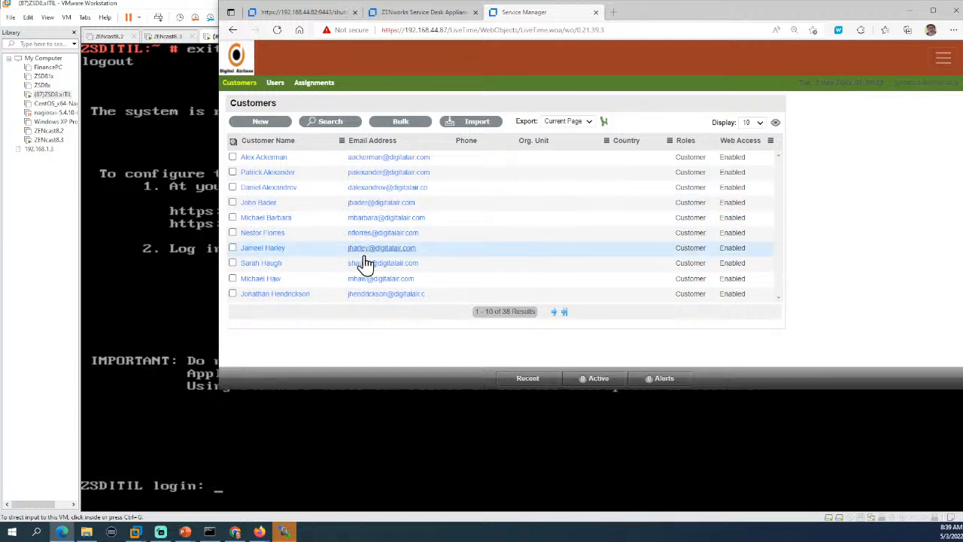
pyautogui.moveTo(651, 23); pyautogui.dragTo(663, 81)
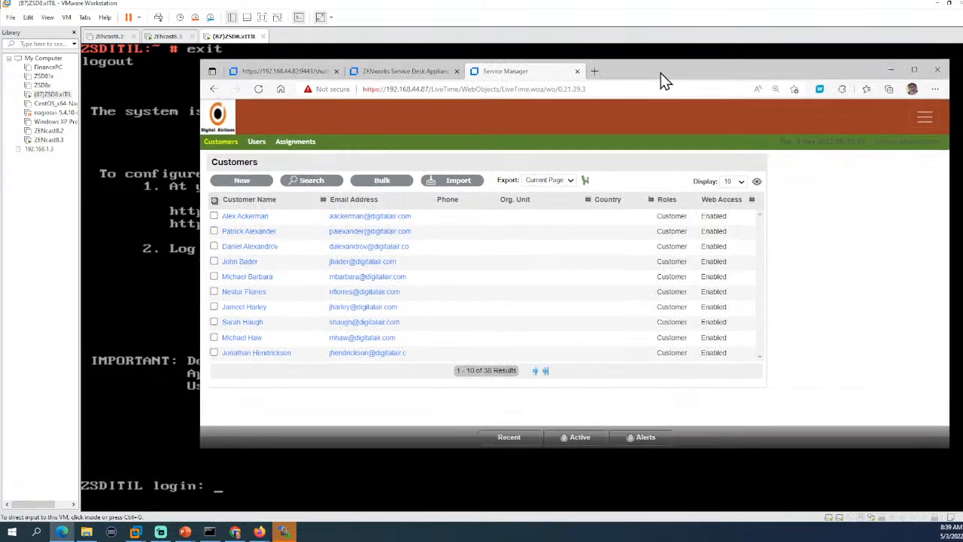
pyautogui.click(167, 36)
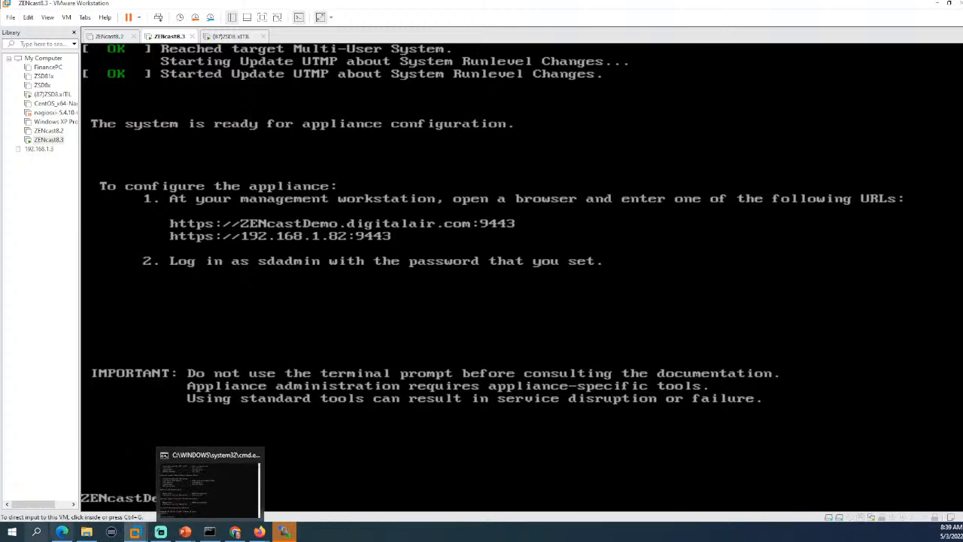
# Bring Edge back to the front on the appliance management tab.
pyautogui.click(62, 532)
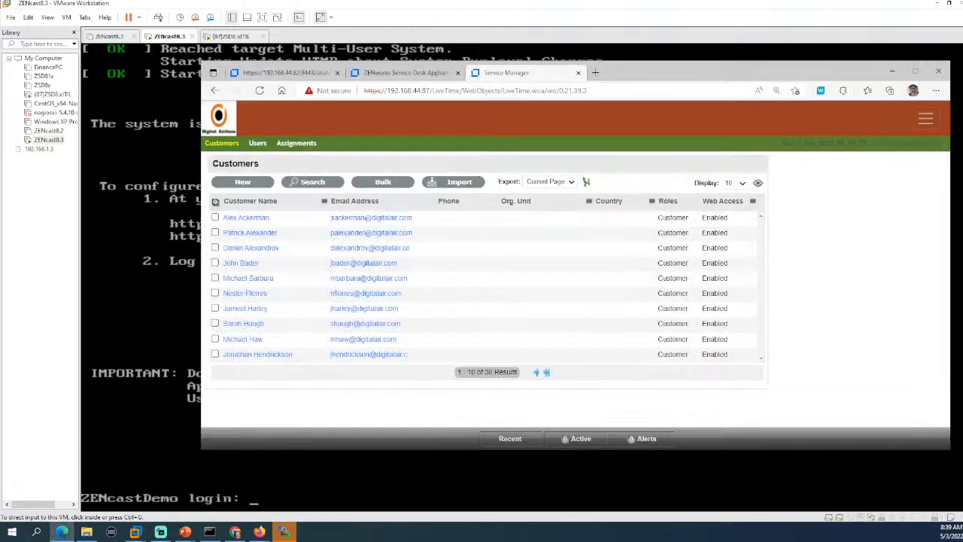
pyautogui.click(413, 69)
pyautogui.click(319, 69)
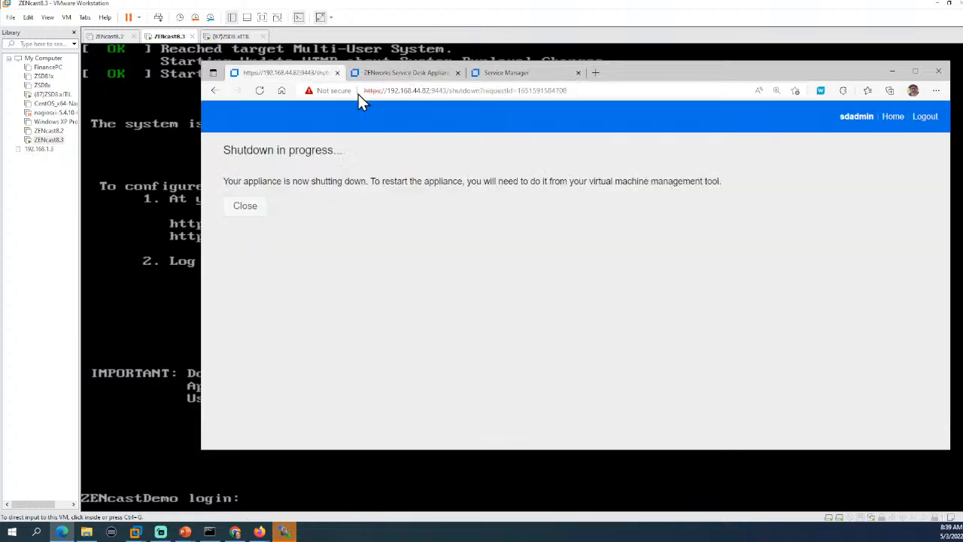
pyautogui.click(426, 91)
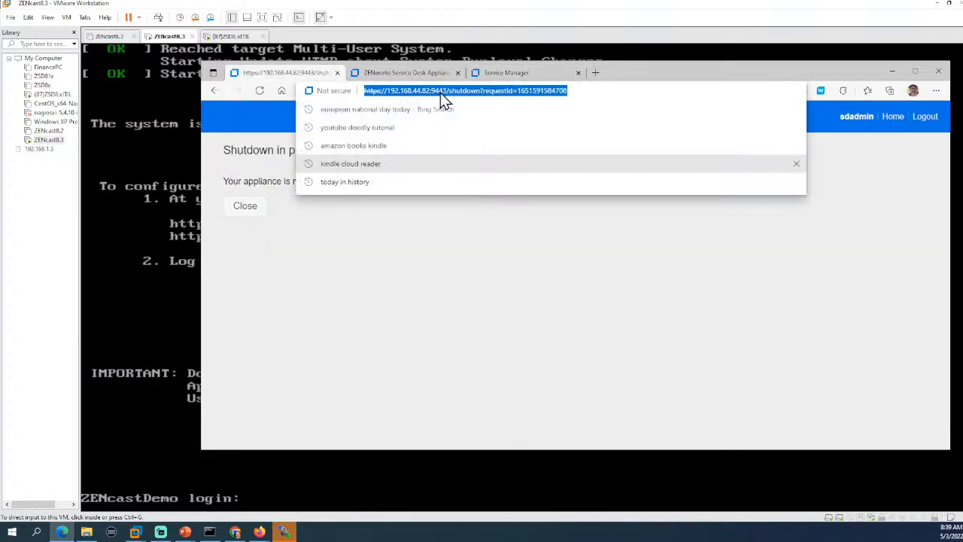
pyautogui.click(428, 92)
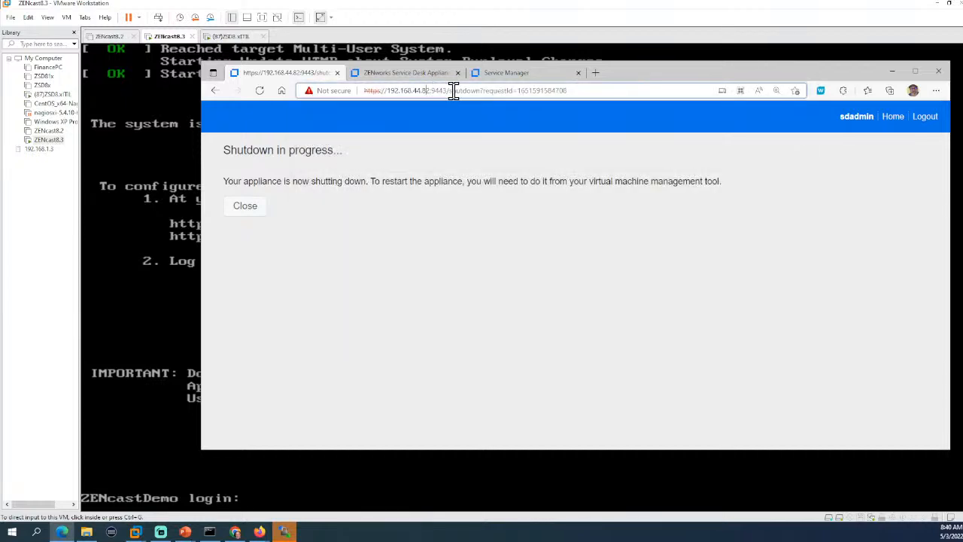
pyautogui.moveTo(449, 91); pyautogui.dragTo(574, 103)
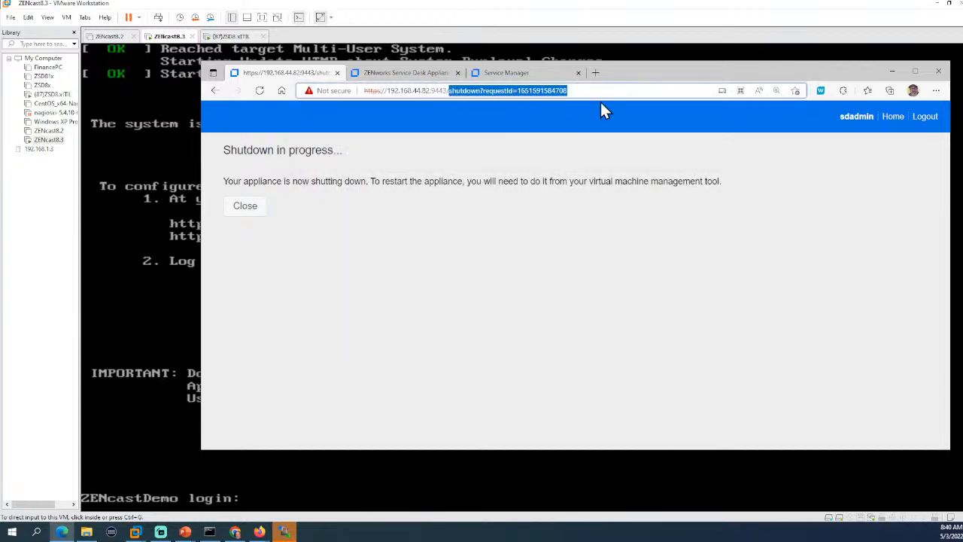
pyautogui.press('BackSpace')
pyautogui.press('Return')
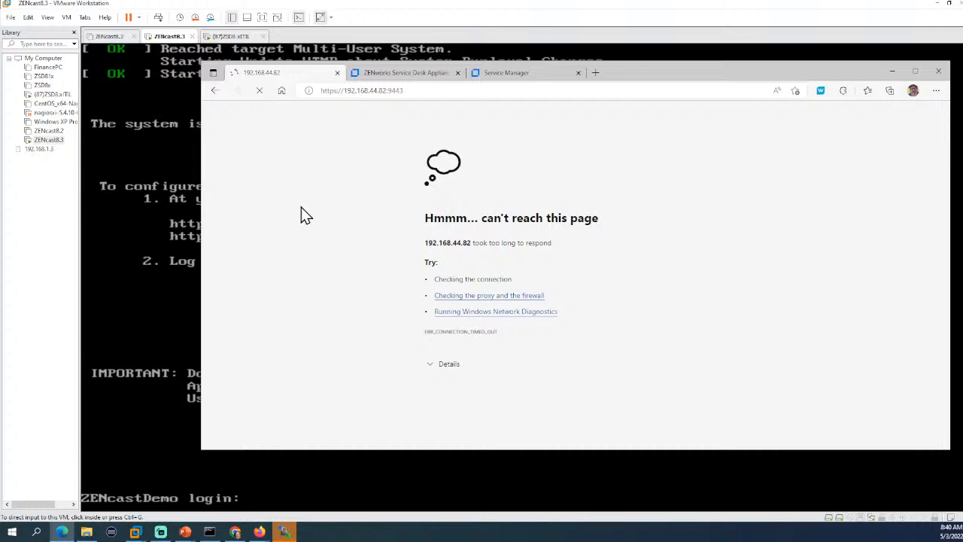
pyautogui.scroll(1, 368, 208)
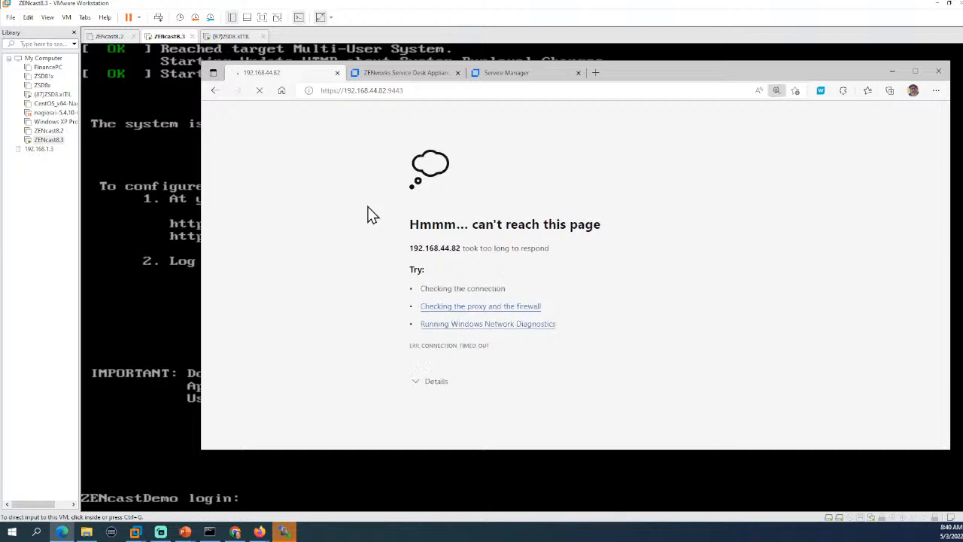
pyautogui.scroll(2, 368, 208)
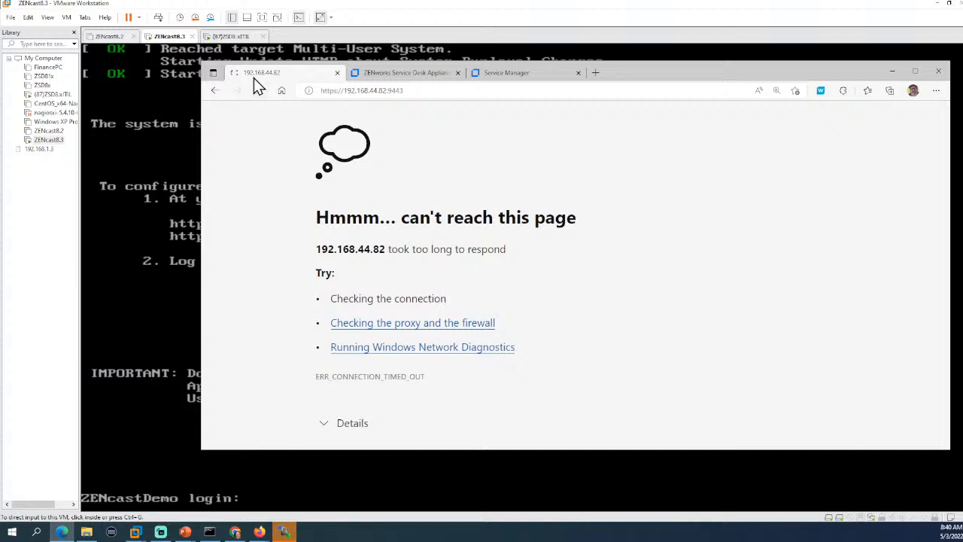
# Zoom in and navigate from the customers list to Setup > Customize.
pyautogui.click(504, 75)
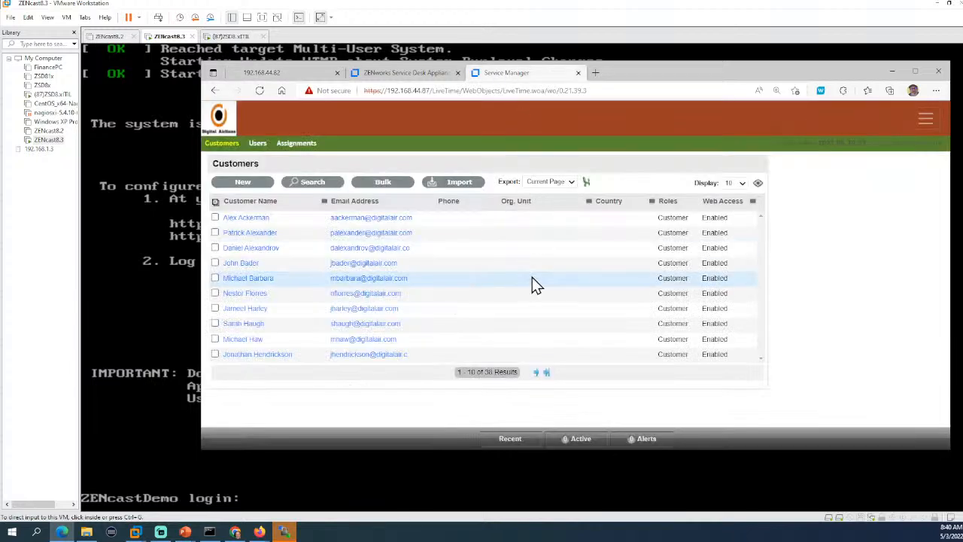
pyautogui.hotkey('ctrl', '+')
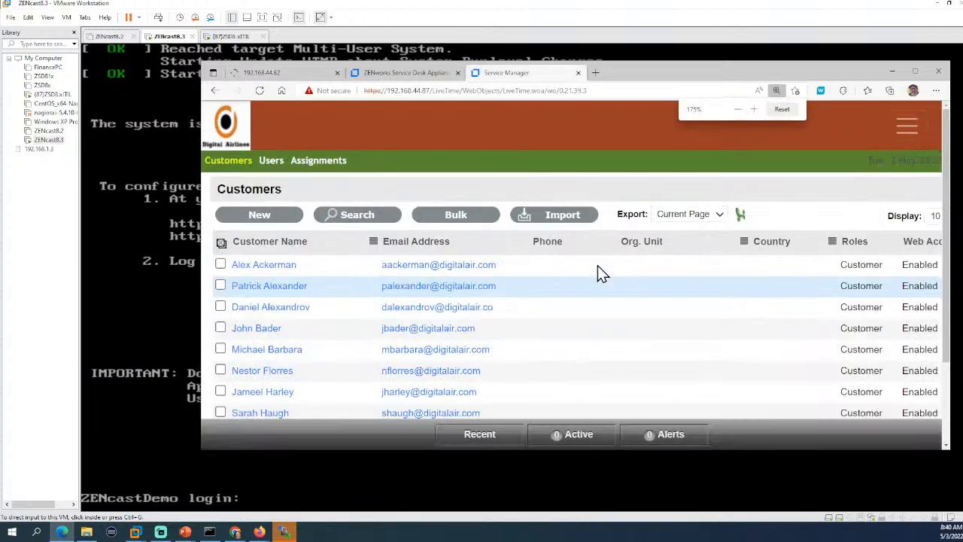
pyautogui.click(908, 130)
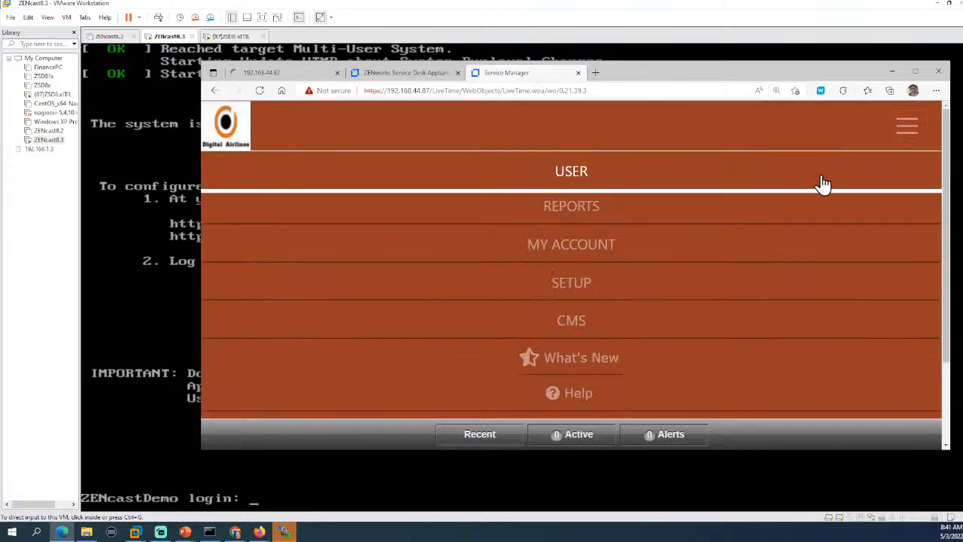
pyautogui.click(553, 287)
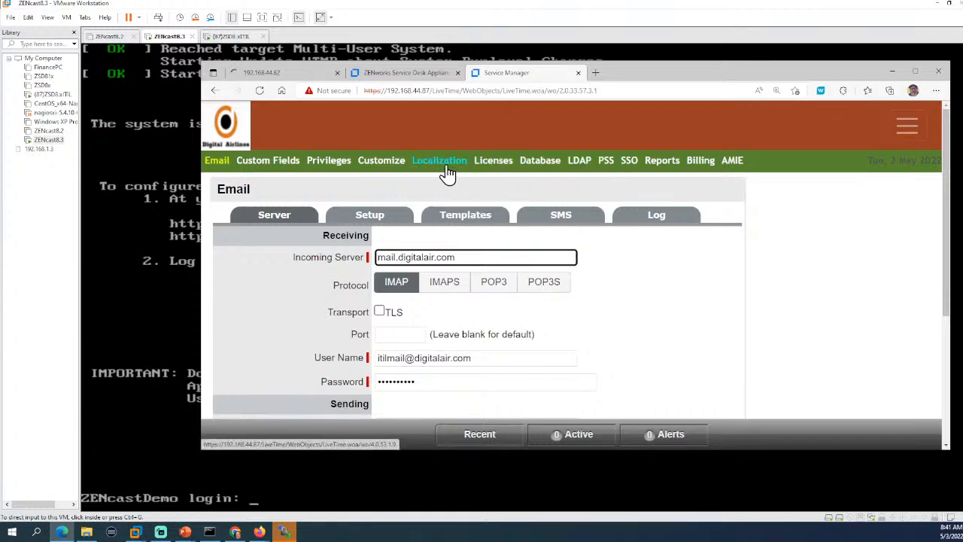
pyautogui.click(374, 165)
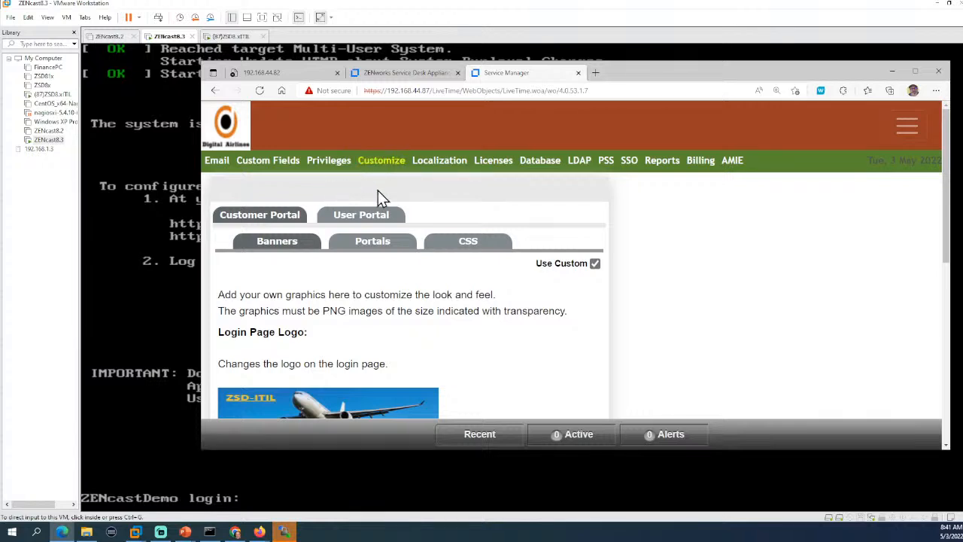
pyautogui.scroll(-2, 638, 219)
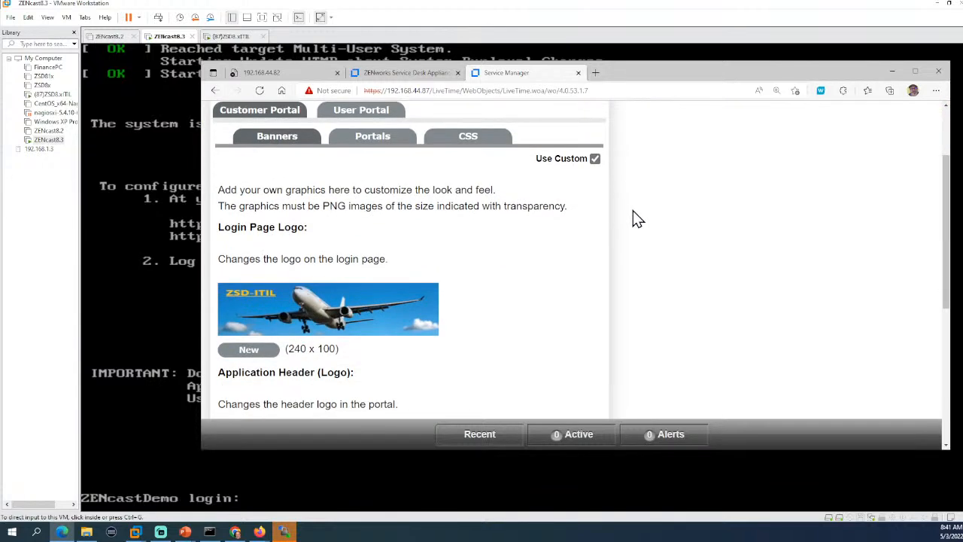
pyautogui.scroll(1, 632, 217)
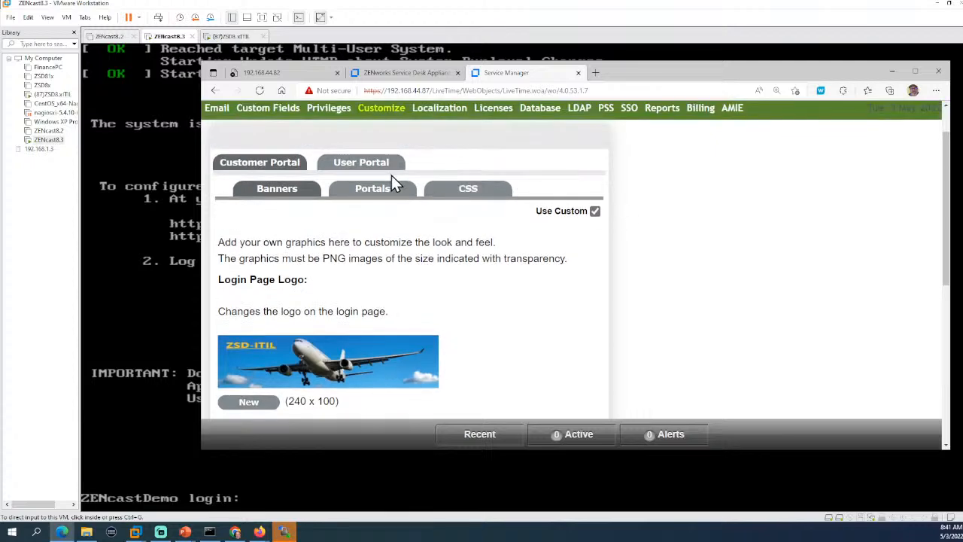
# Reset the Customer Portal CSS to the default stylesheet.
pyautogui.click(466, 194)
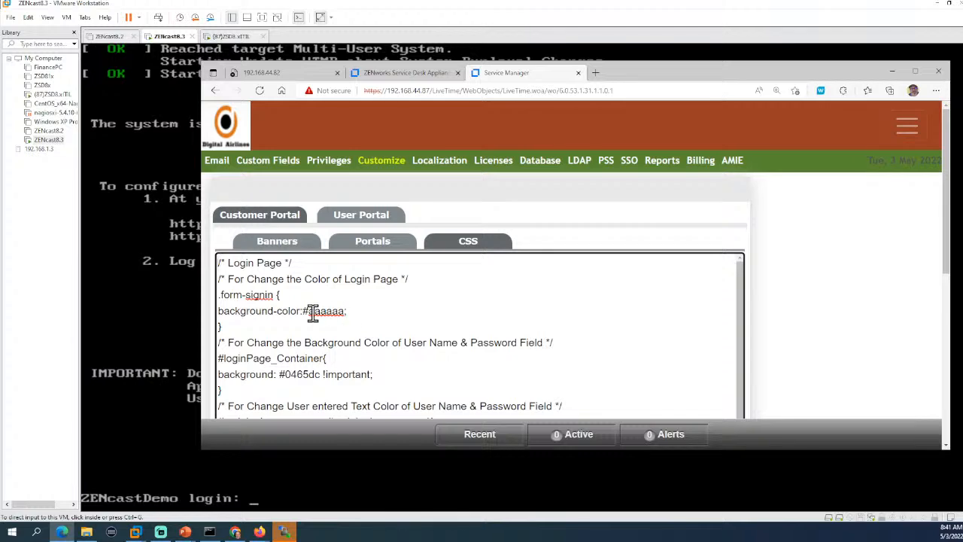
pyautogui.moveTo(314, 311); pyautogui.dragTo(329, 311)
pyautogui.scroll(-5, 593, 307)
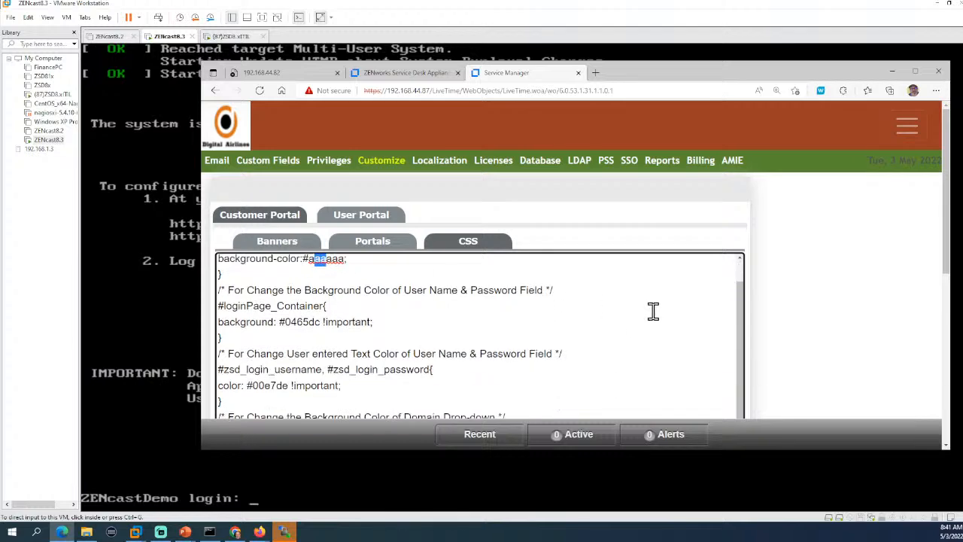
pyautogui.scroll(-10, 667, 314)
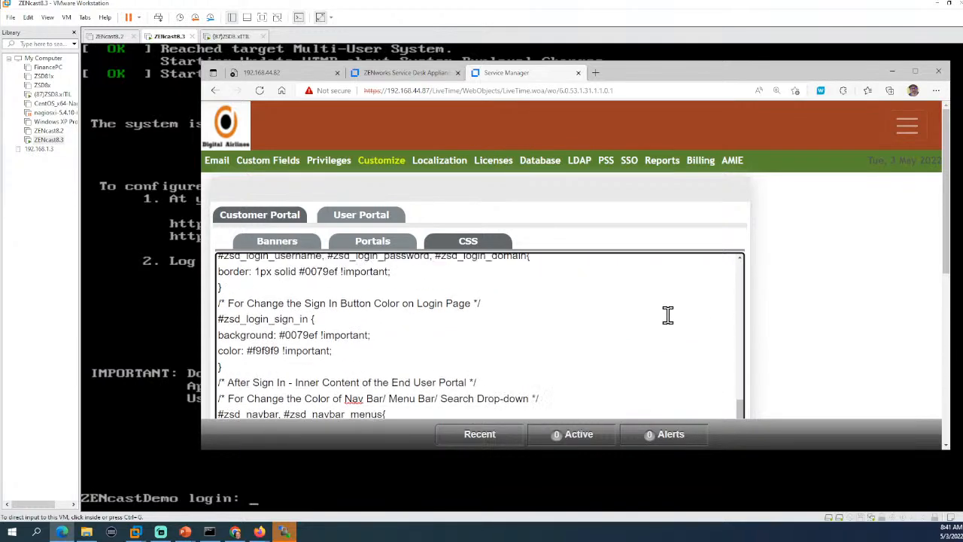
pyautogui.scroll(-6, 667, 314)
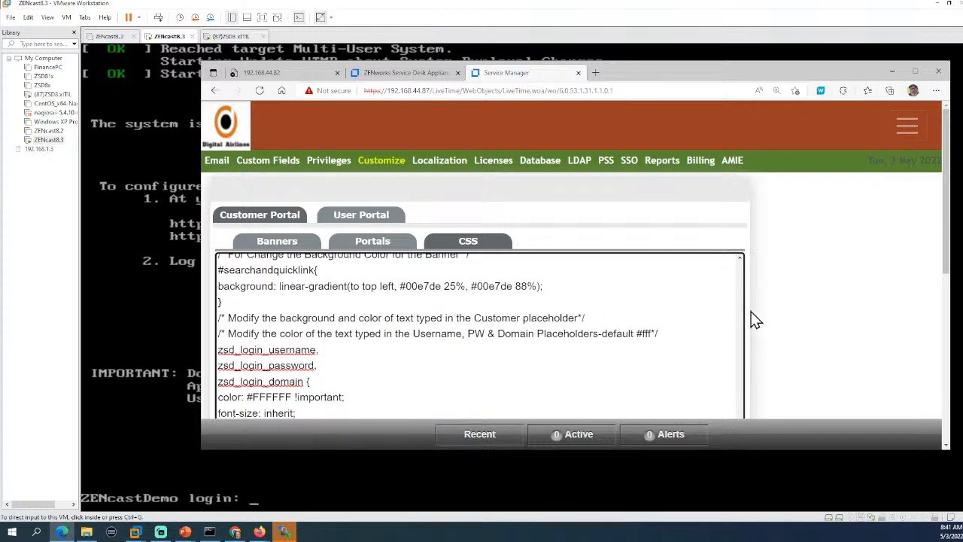
pyautogui.moveTo(948, 221); pyautogui.dragTo(946, 401)
pyautogui.click(587, 355)
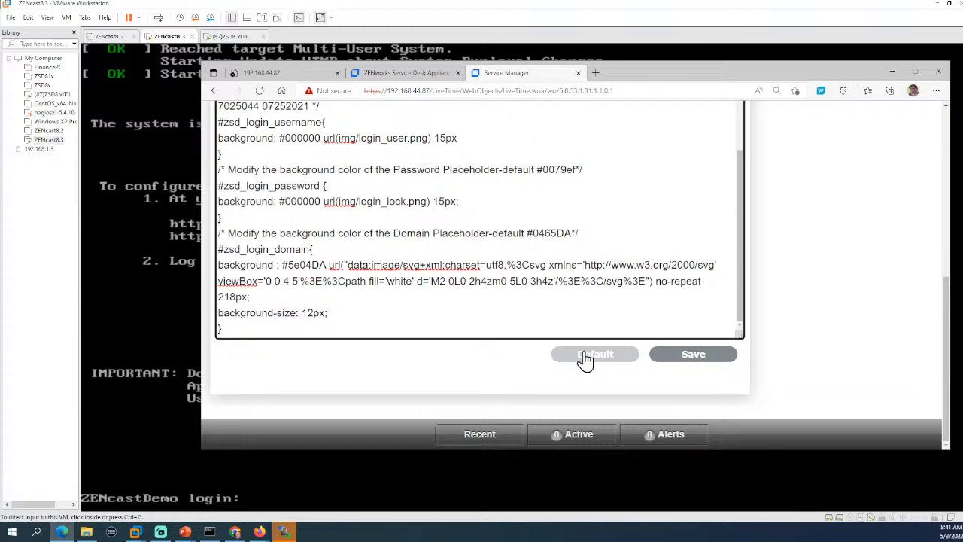
pyautogui.click(585, 357)
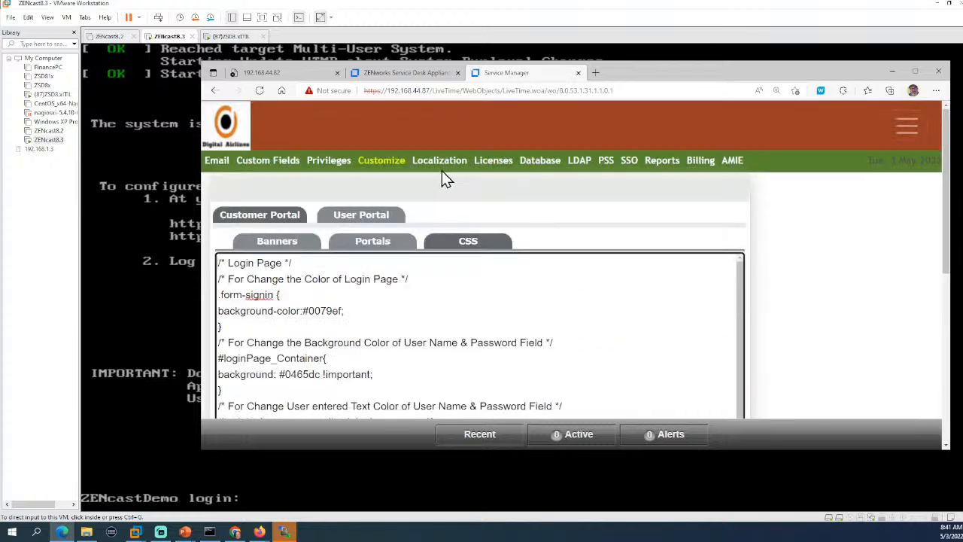
# Reload the page, confirm Continue, and review the restored Customer Portal CSS.
pyautogui.click(260, 91)
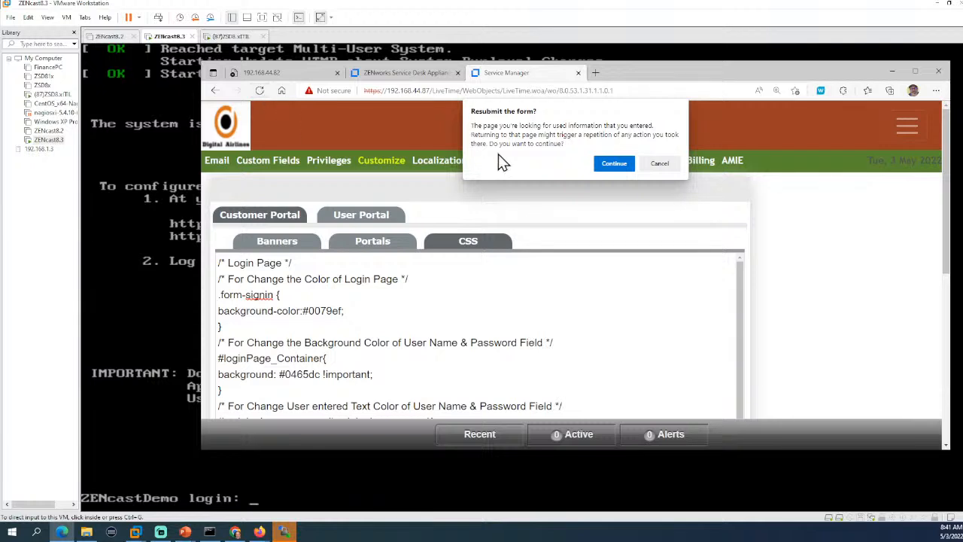
pyautogui.click(612, 167)
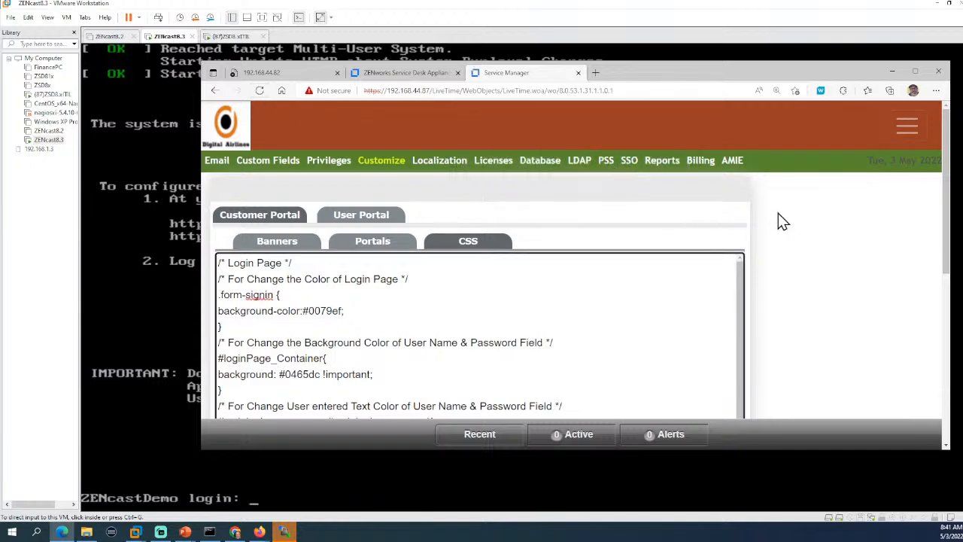
pyautogui.scroll(-2, 802, 312)
pyautogui.scroll(-2, 805, 316)
pyautogui.scroll(4, 806, 308)
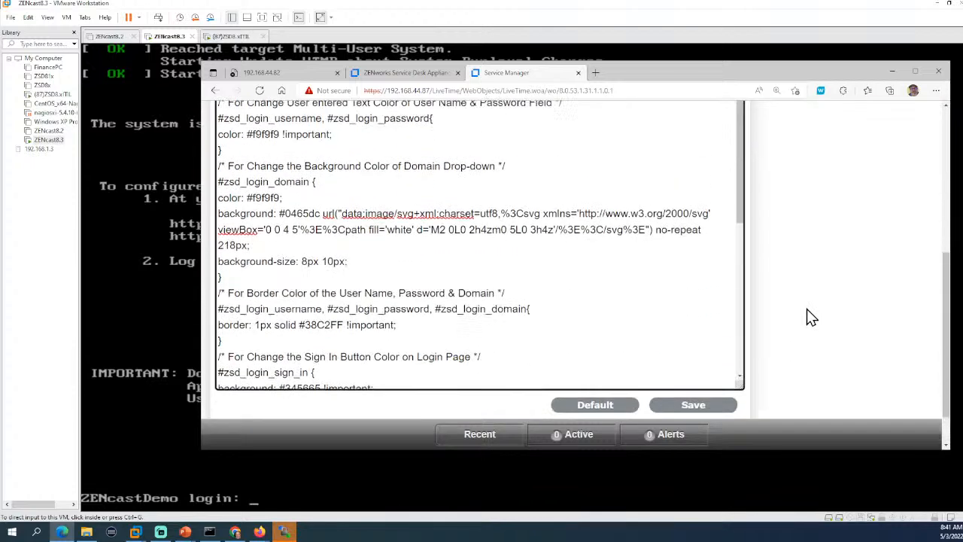
pyautogui.click(276, 241)
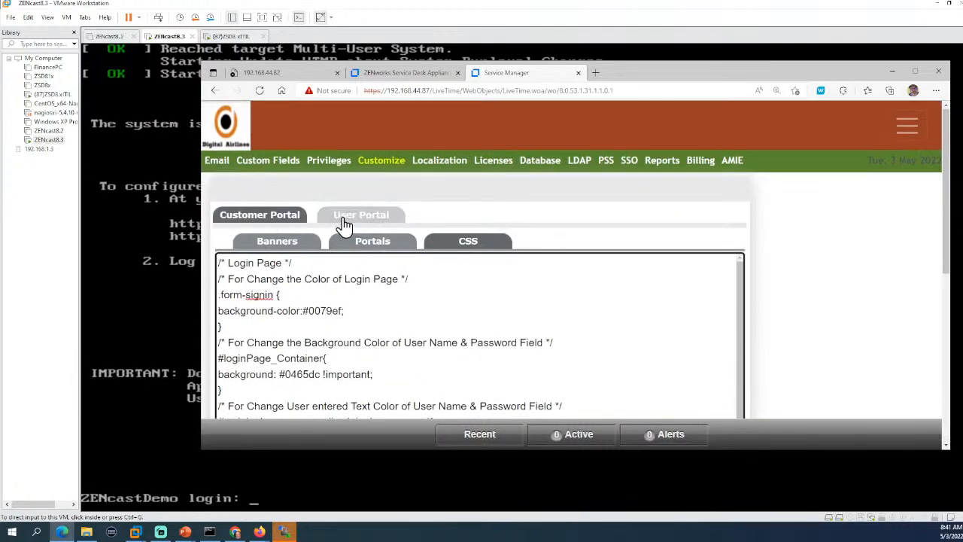
# Apply the default User Portal CSS with #0079EF navbar colour and save it.
pyautogui.scroll(-5, 757, 281)
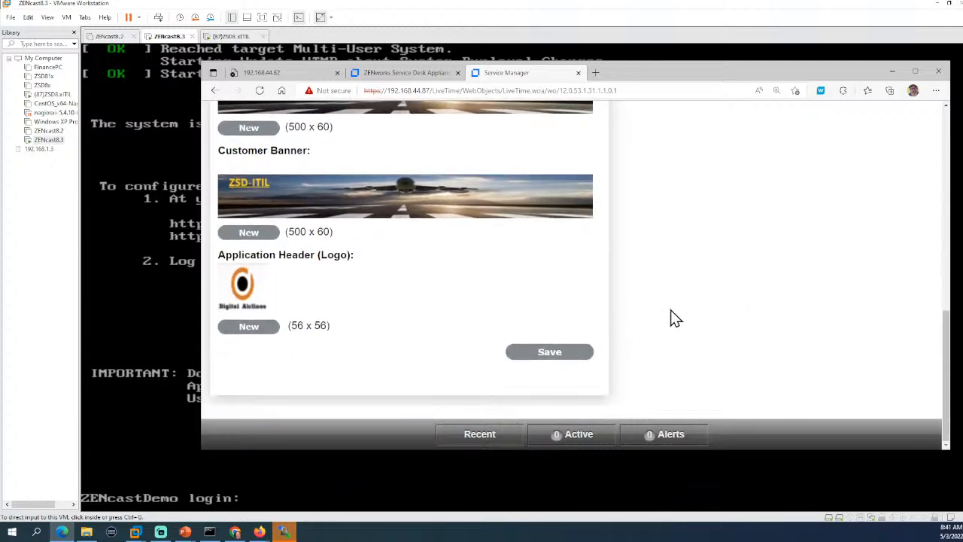
pyautogui.scroll(5, 670, 316)
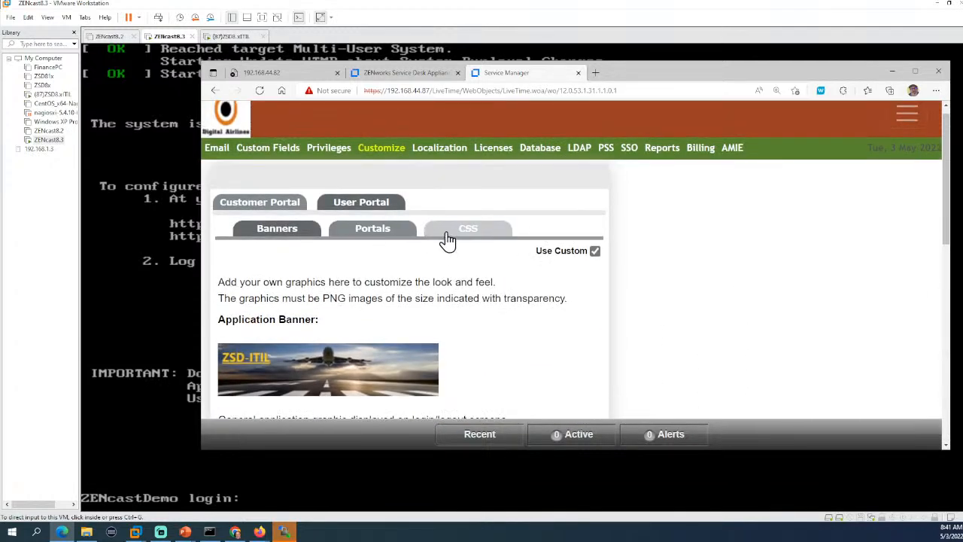
pyautogui.click(450, 234)
pyautogui.scroll(-6, 790, 275)
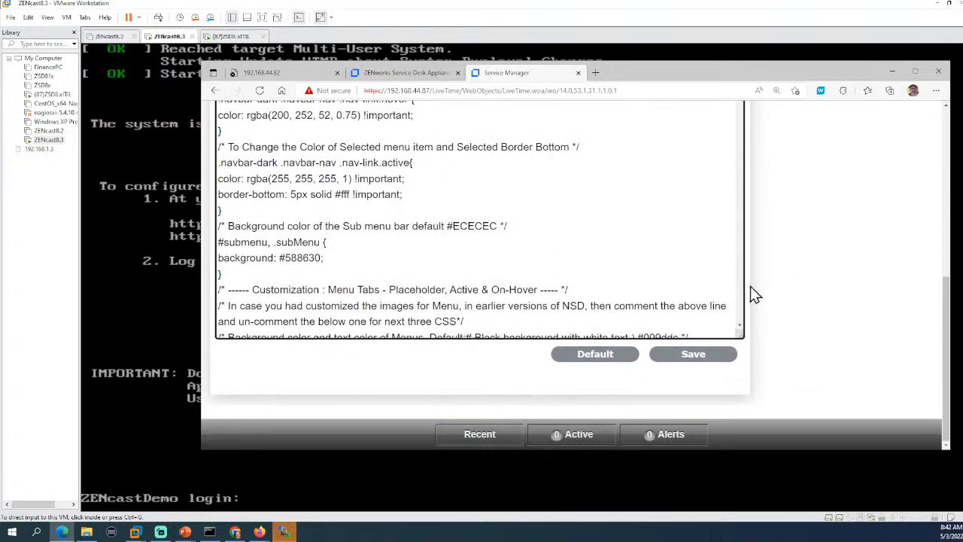
pyautogui.click(594, 355)
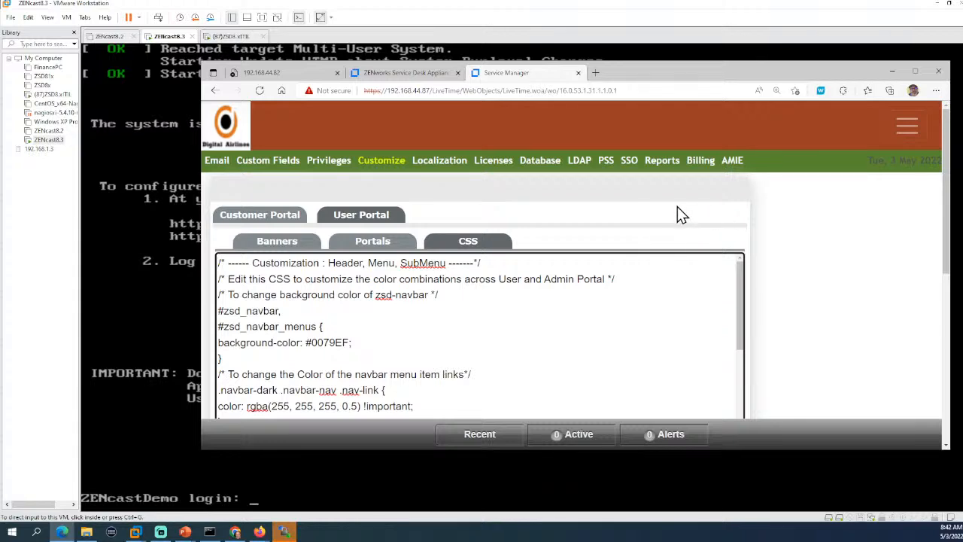
pyautogui.scroll(-15, 698, 293)
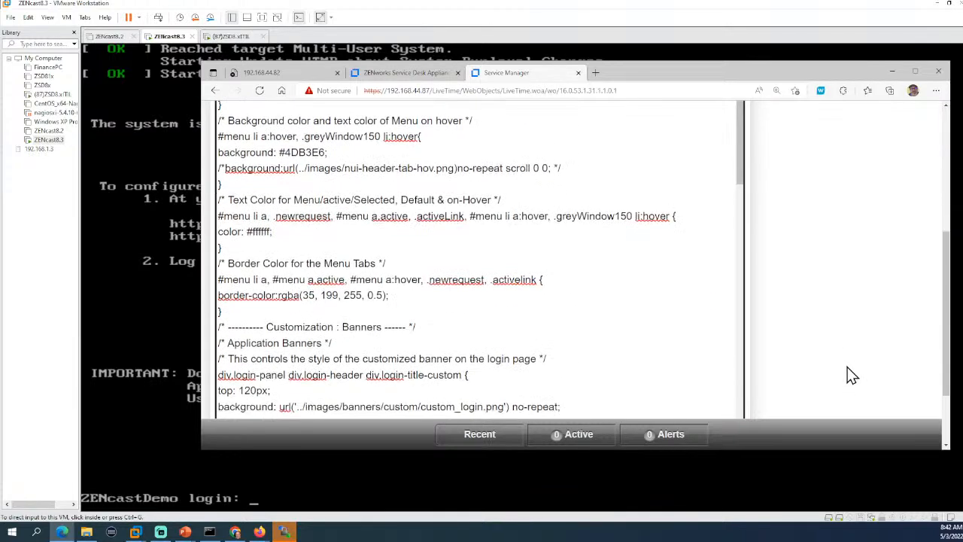
pyautogui.click(701, 358)
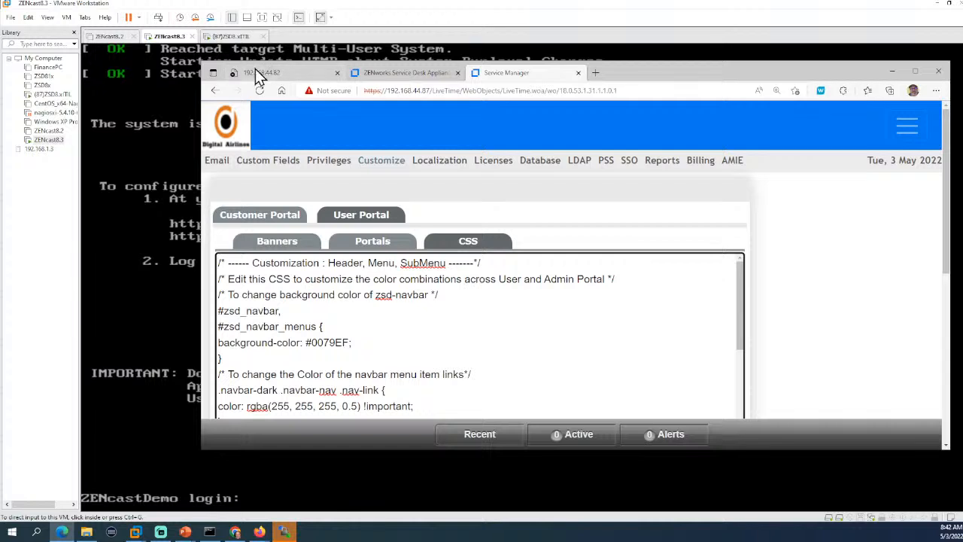
# Retry the unreachable console page, then log in as root on the ZENcast8.3 console.
pyautogui.click(309, 73)
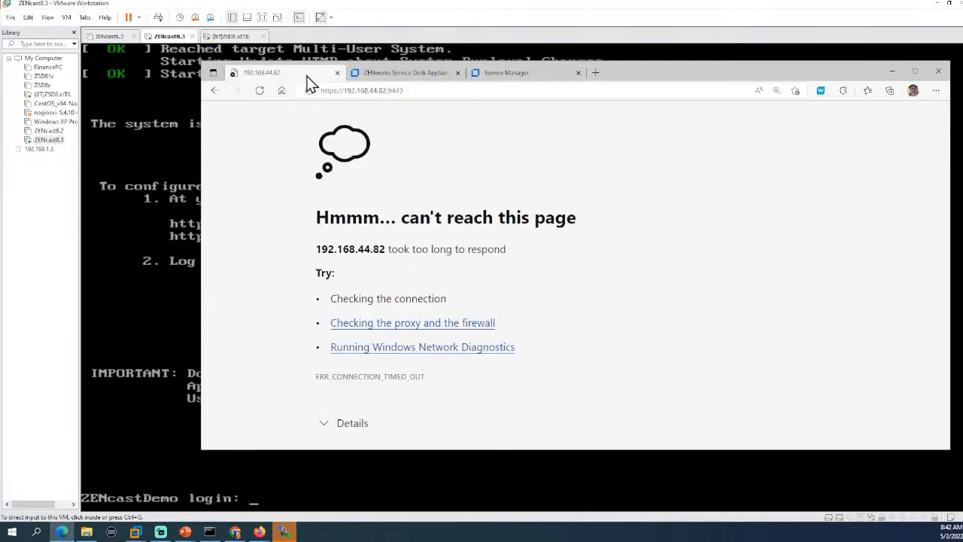
pyautogui.click(261, 93)
pyautogui.click(131, 273)
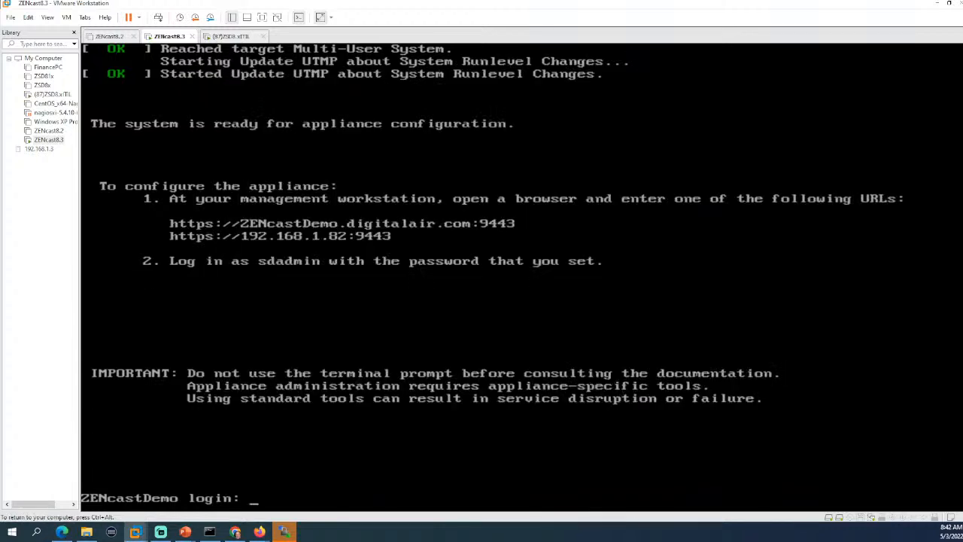
pyautogui.write('root')
pyautogui.press('Return')
pyautogui.press('Return')
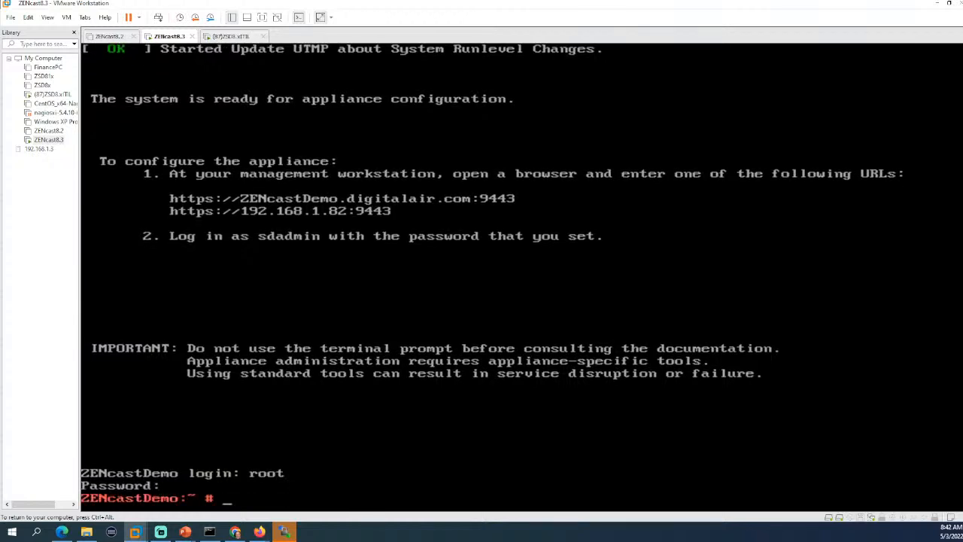
pyautogui.write('ping www.nov')
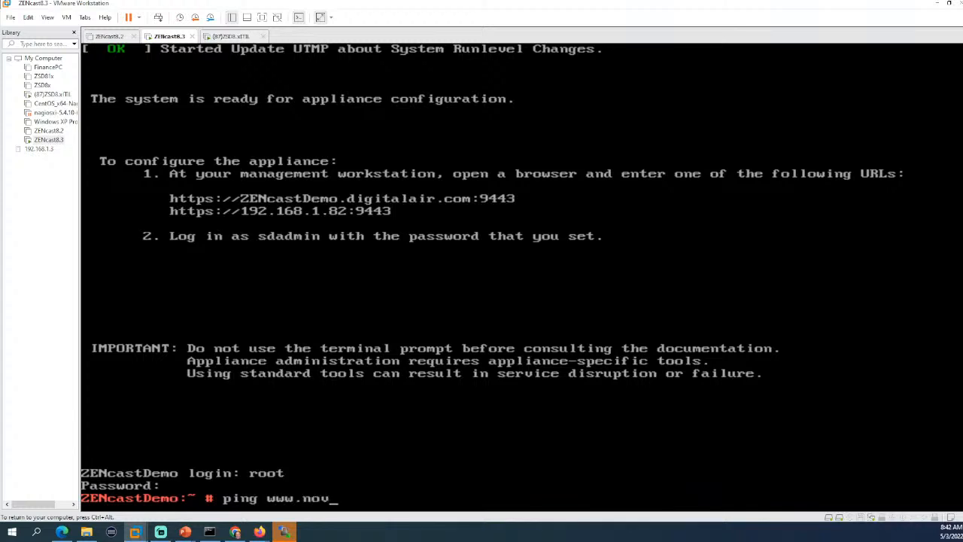
pyautogui.write('ell.com')
pyautogui.press('Return')
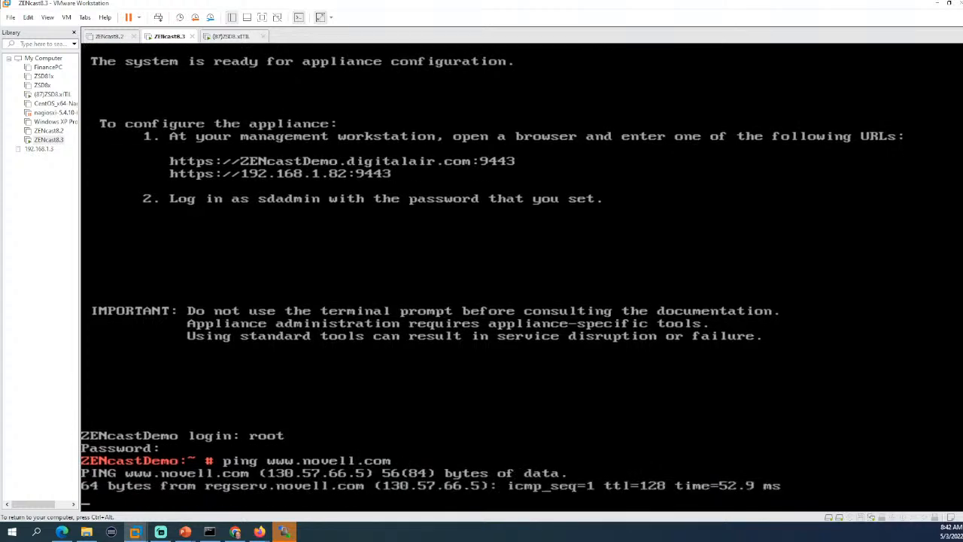
pyautogui.hotkey('ctrl', 'c')
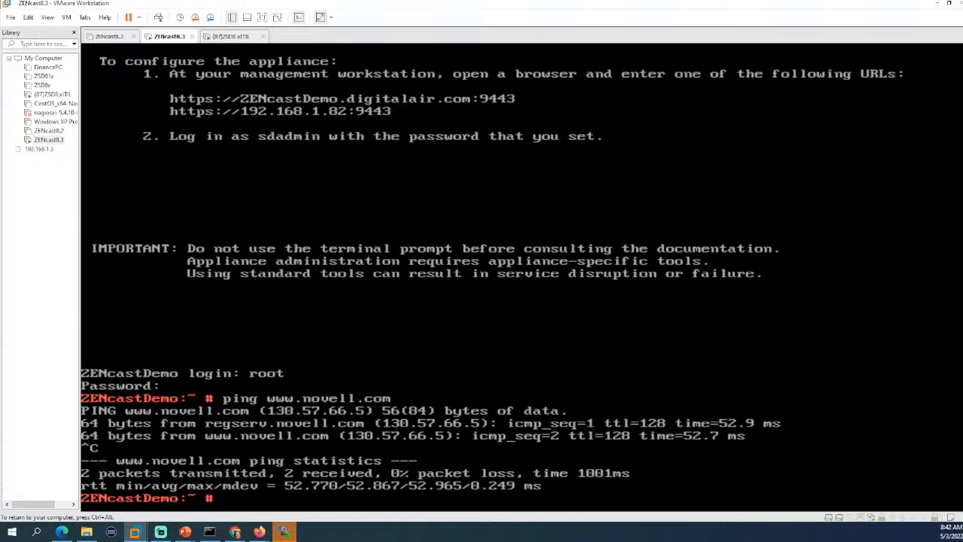
pyautogui.hotkey('ctrl', 'alt')
pyautogui.hotkey('alt', 'Tab')
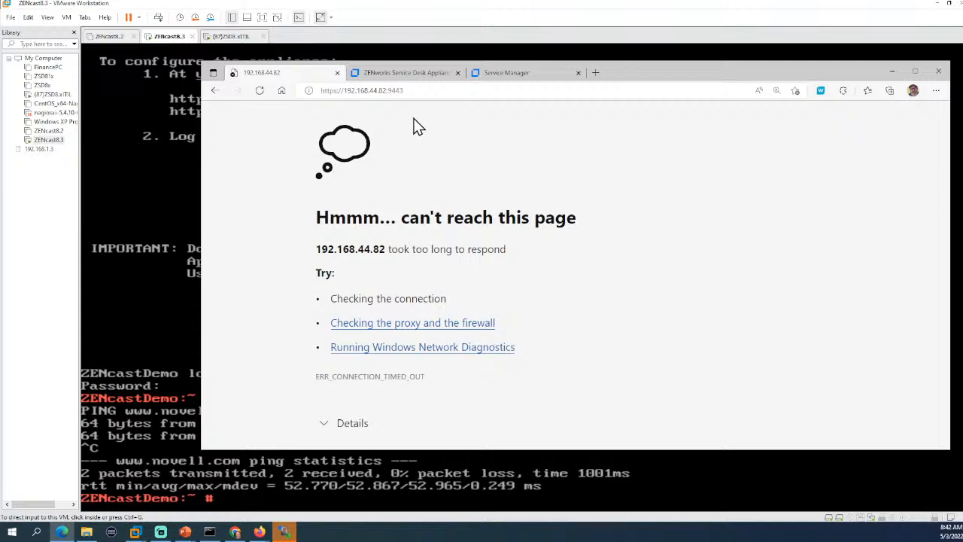
pyautogui.click(395, 91)
# Run ifconfig on the appliance console, showing eth0 at 192.168.1.82.
pyautogui.click(395, 91)
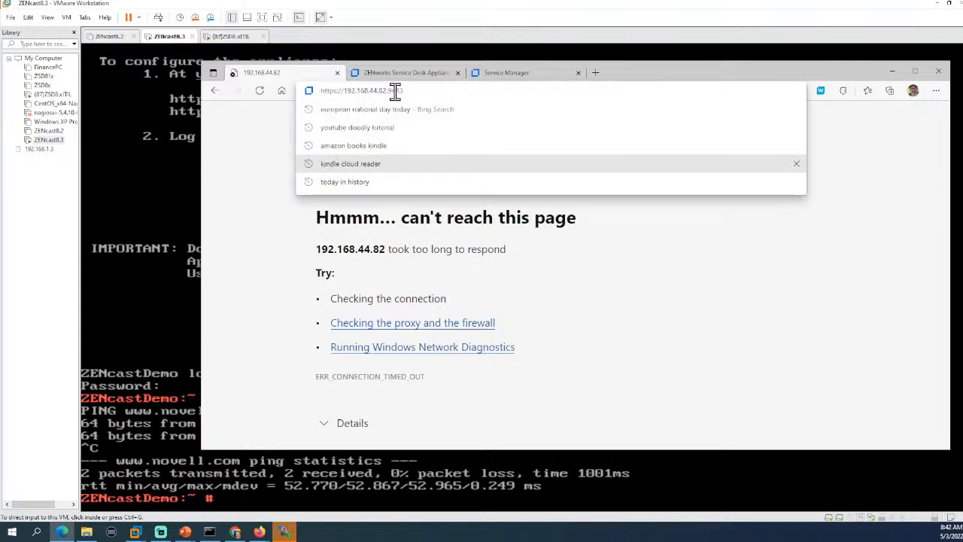
pyautogui.click(189, 404)
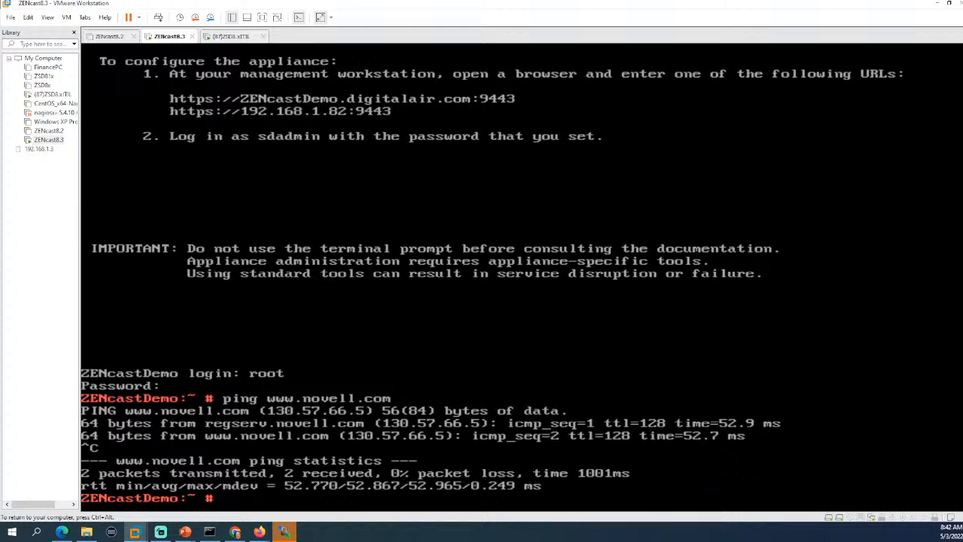
pyautogui.write('ifconfig')
pyautogui.press('Return')
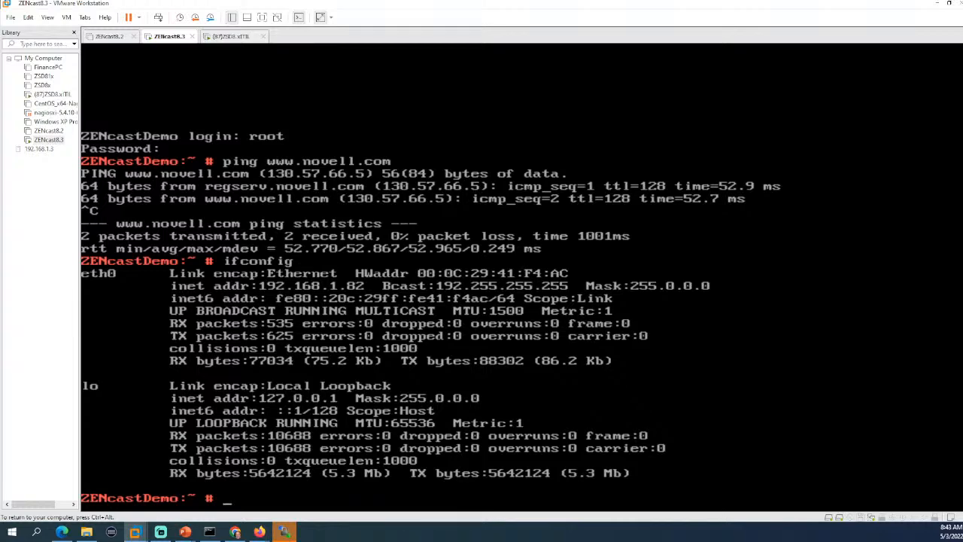
# Launch yast2 and open the System > Network Settings module.
pyautogui.write('yast2')
pyautogui.press('Return')
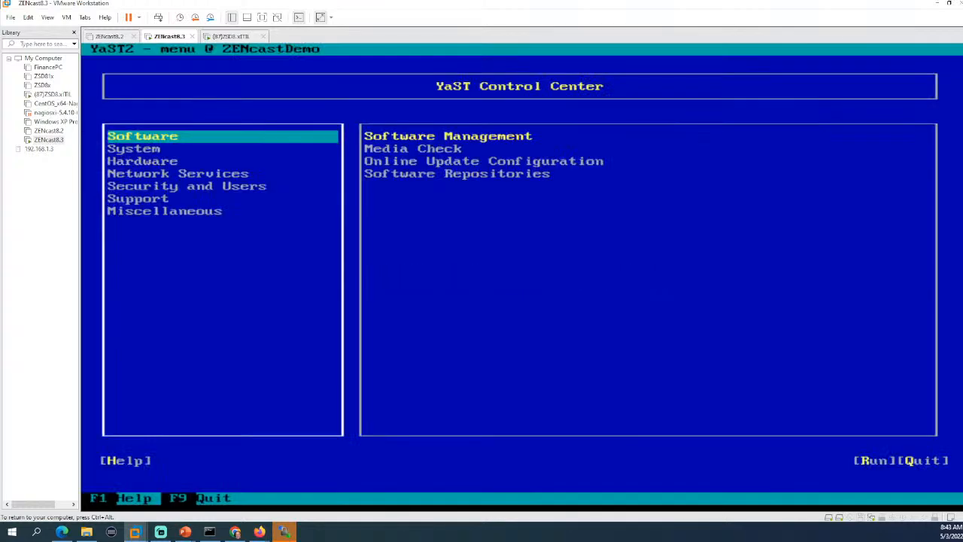
pyautogui.press('Down')
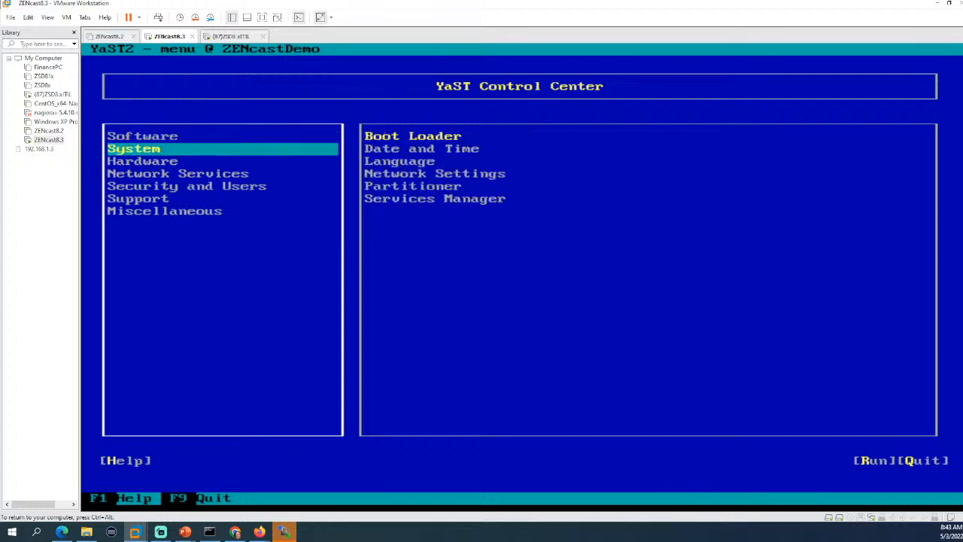
pyautogui.press('Tab')
pyautogui.press('Down')
pyautogui.press('Down')
pyautogui.press('Down')
pyautogui.press('Return')
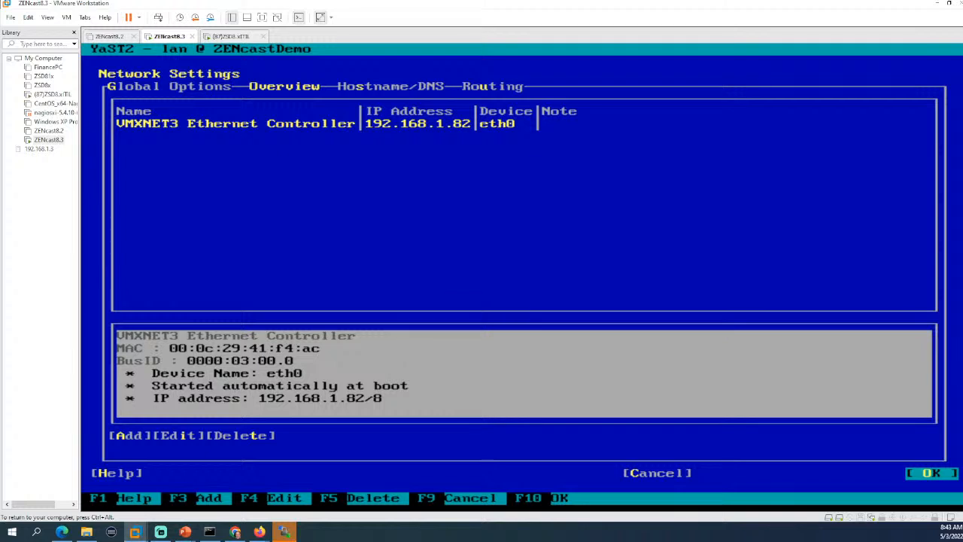
# Edit eth0 to use IP 192.168.44.82 with a /24 subnet mask.
pyautogui.press('F4')
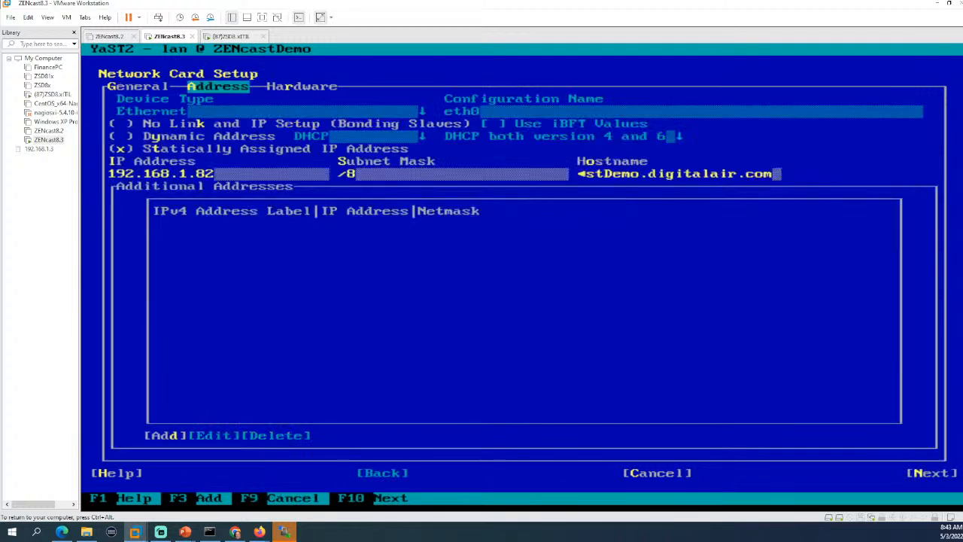
pyautogui.press('Tab')
pyautogui.press('Tab')
pyautogui.press('Tab')
pyautogui.press('Tab')
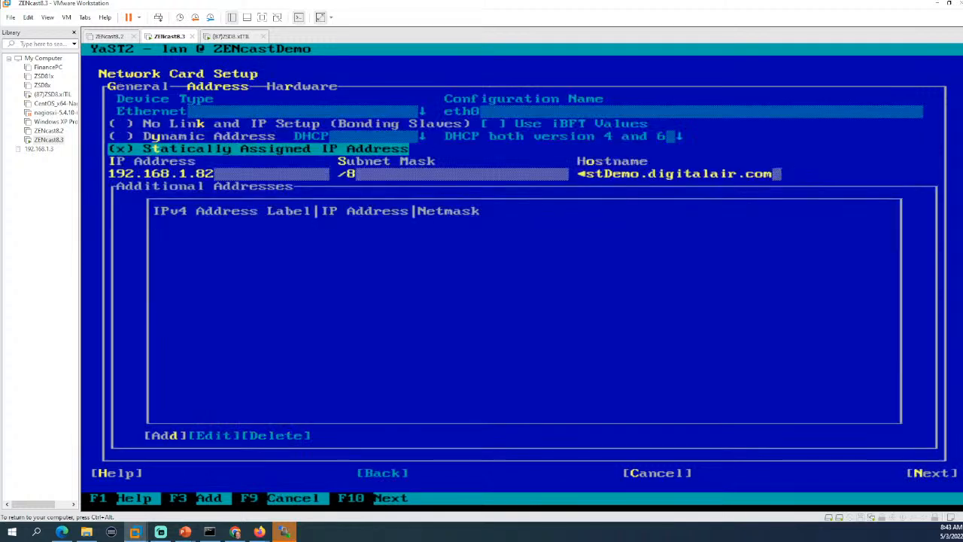
pyautogui.press('Left')
pyautogui.press('Left')
pyautogui.press('Left')
pyautogui.press('Left')
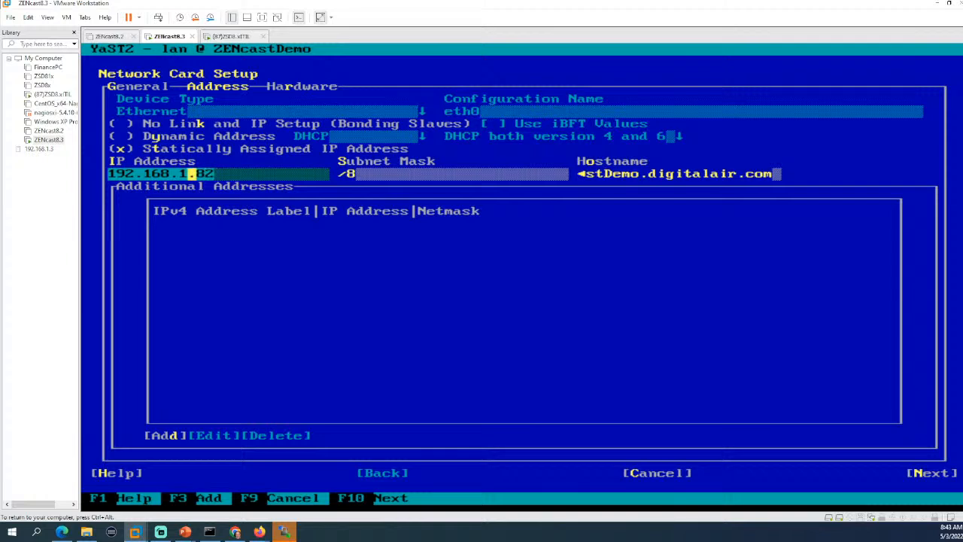
pyautogui.press('Delete')
pyautogui.write('44.')
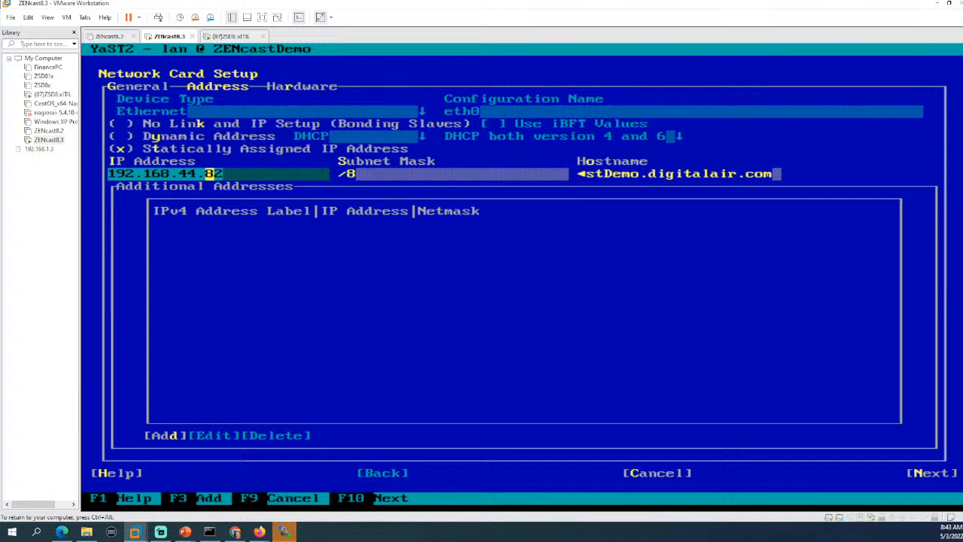
pyautogui.press('Tab')
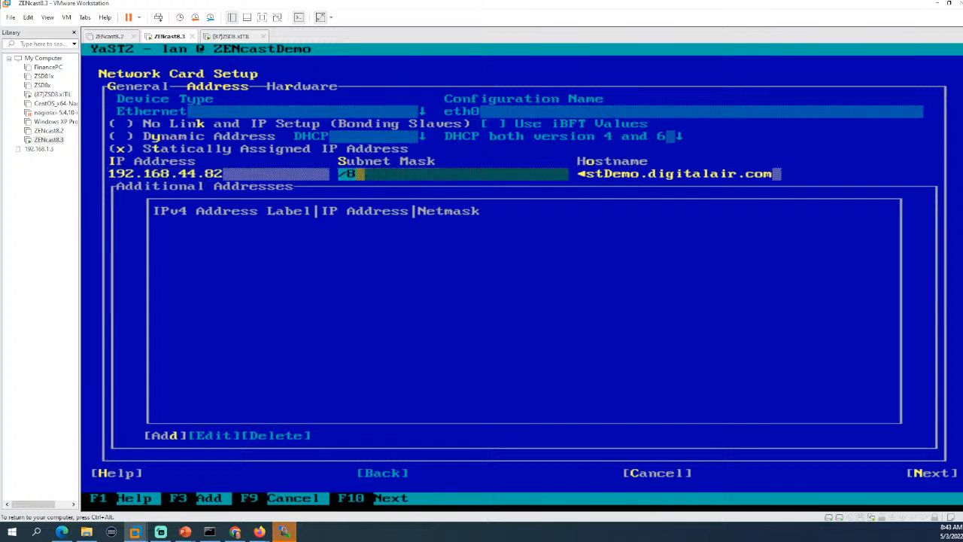
pyautogui.press('BackSpace')
pyautogui.write('24')
pyautogui.press('Tab')
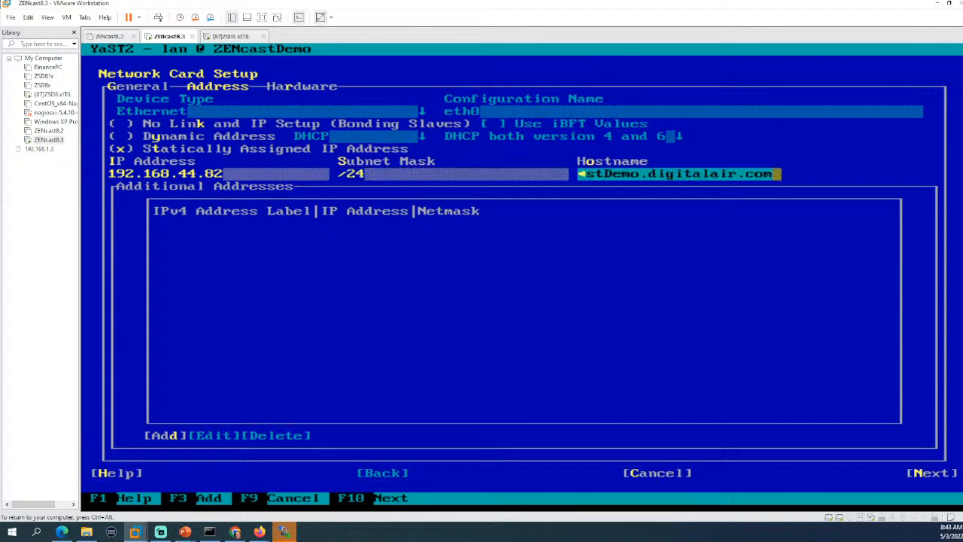
pyautogui.press('Tab')
pyautogui.press('Tab')
pyautogui.press('Tab')
pyautogui.press('Tab')
pyautogui.press('Tab')
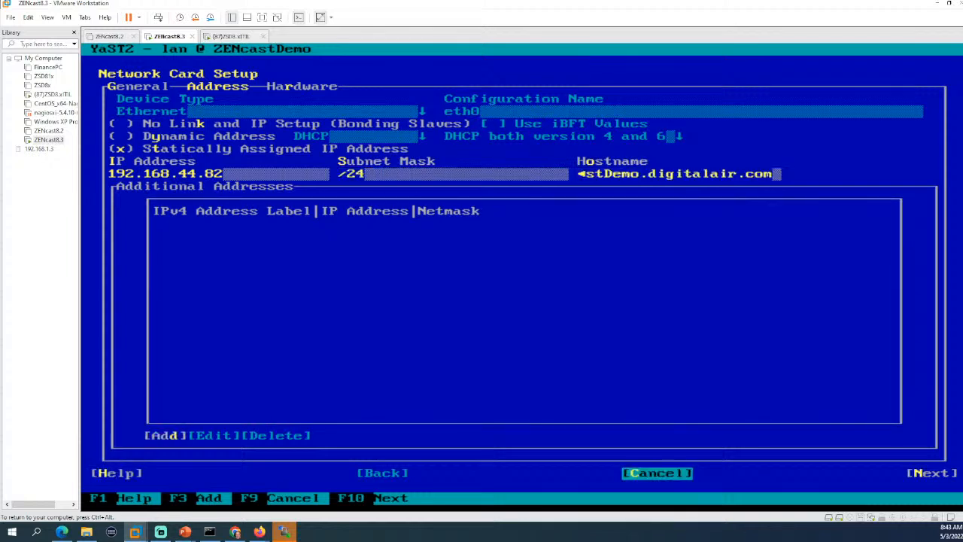
pyautogui.press('Return')
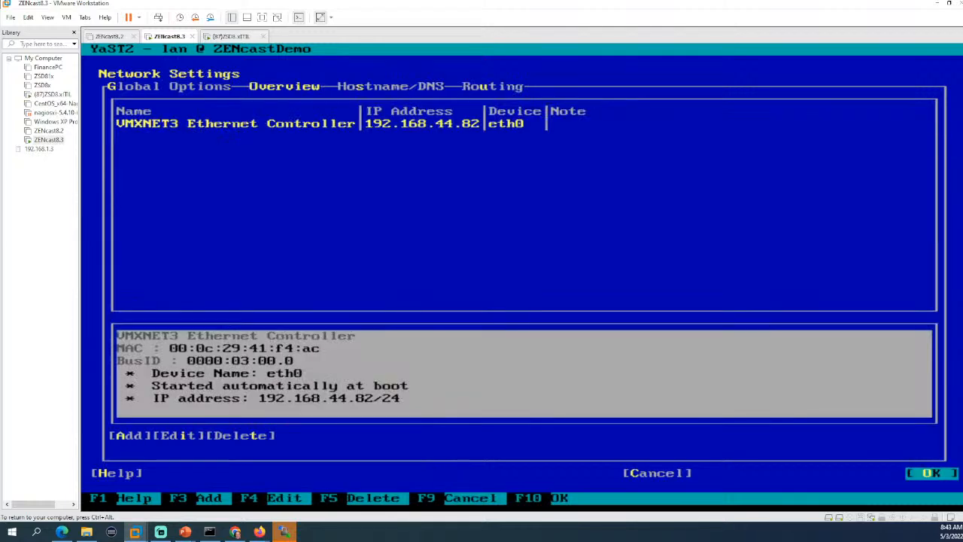
pyautogui.hotkey('alt', 's')
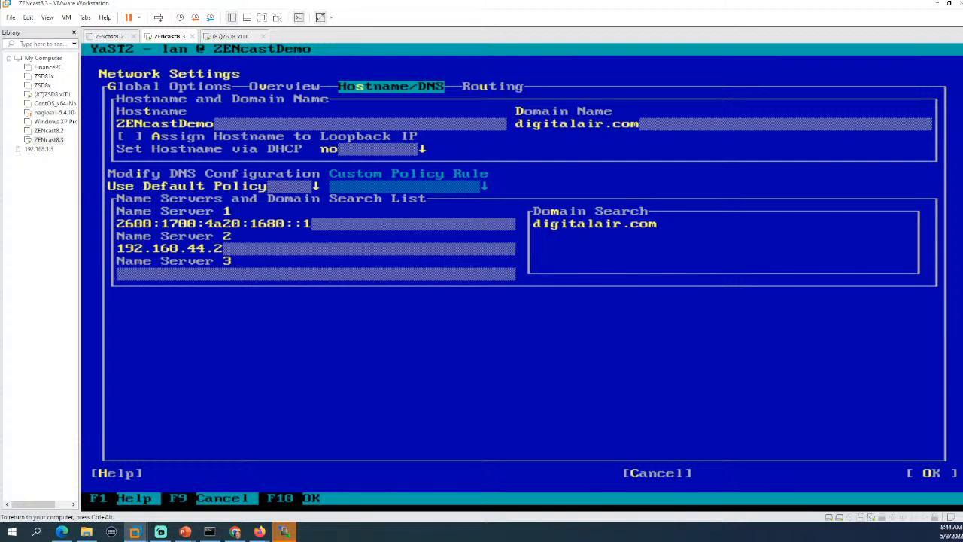
# Review the Hostname/DNS and Routing settings, then save the network configuration and exit YaST.
pyautogui.press('Tab')
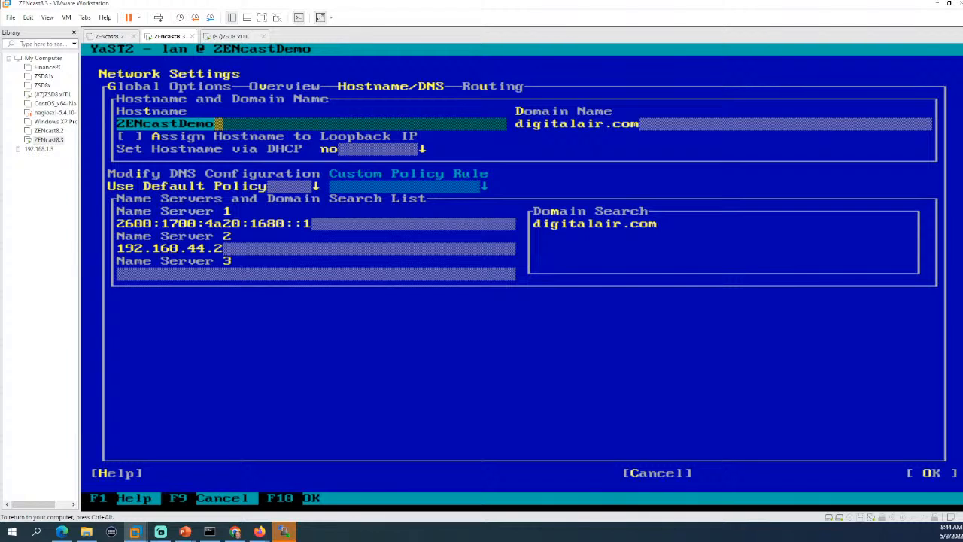
pyautogui.hotkey('alt', 'u')
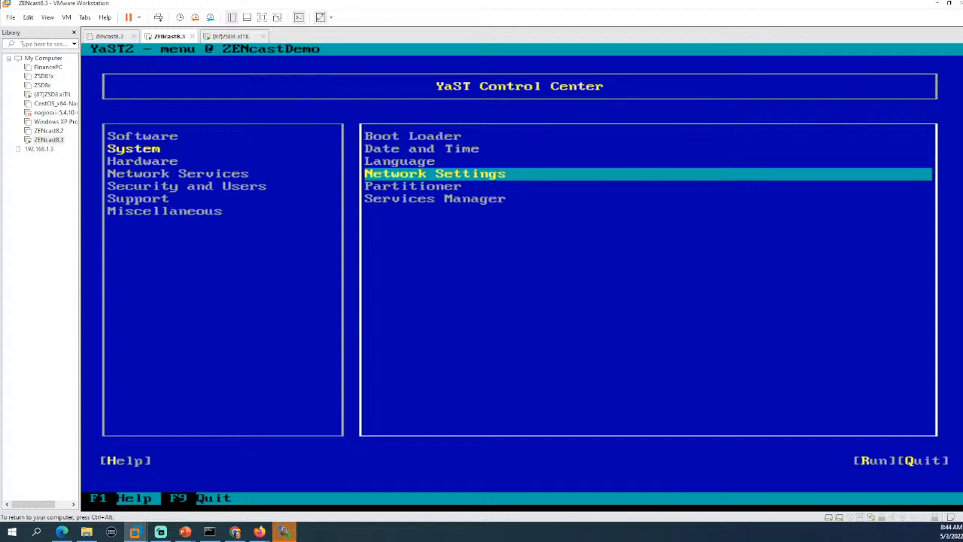
pyautogui.press('F9')
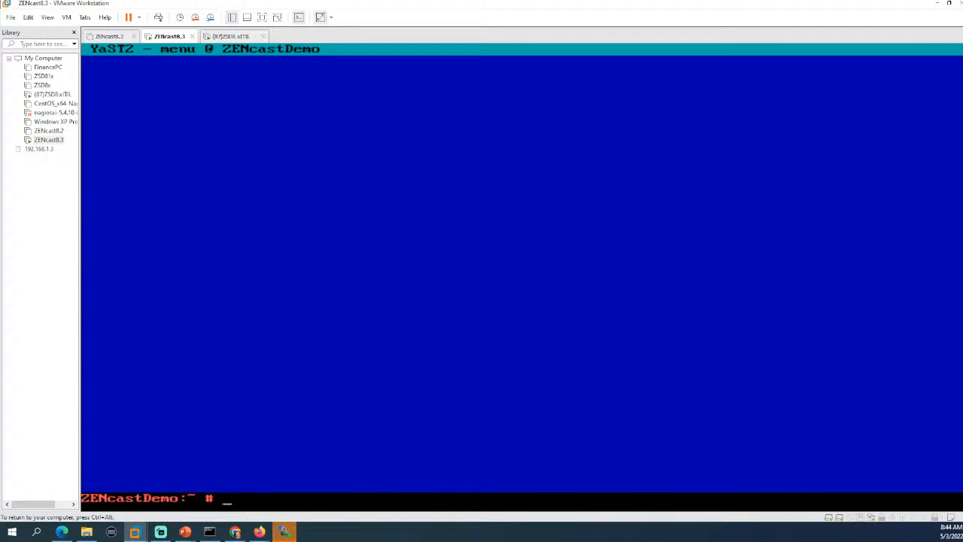
pyautogui.hotkey('ctrl', 'alt')
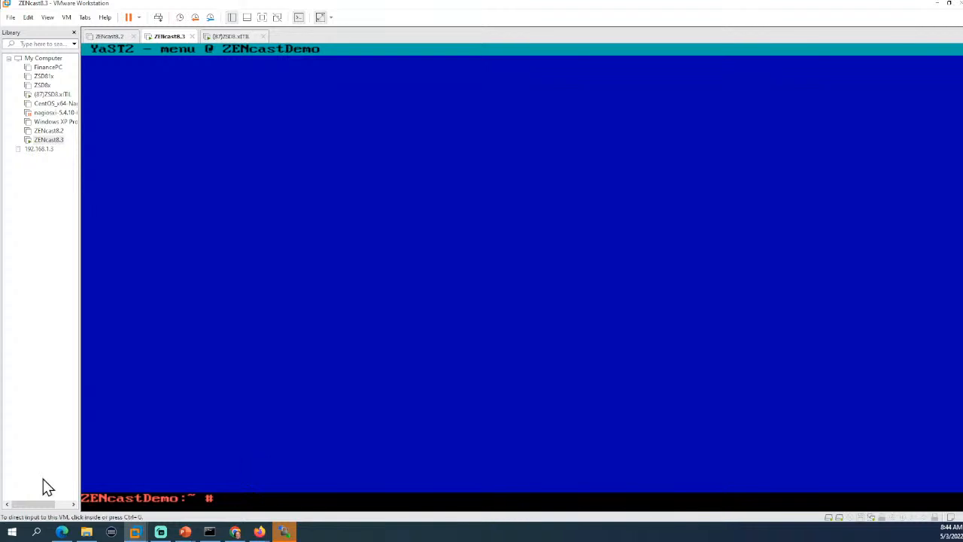
# Reload the appliance console at 192.168.44.82, log in as root, and confirm version 8.3.0.
pyautogui.hotkey('alt', 'Tab')
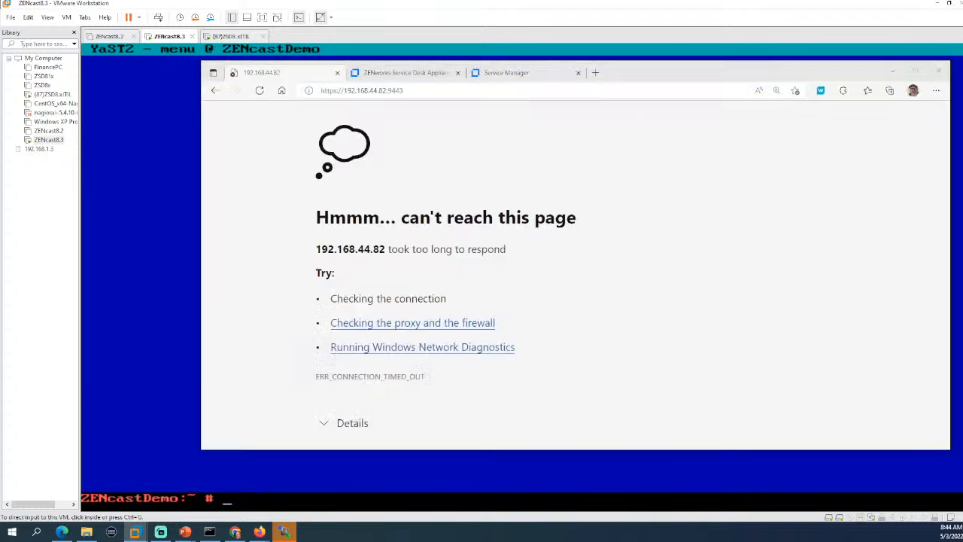
pyautogui.click(259, 91)
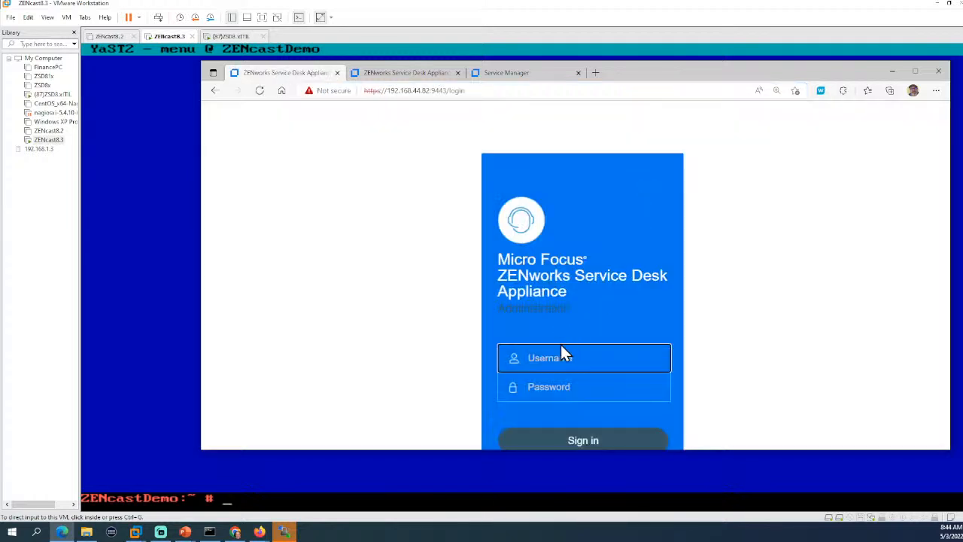
pyautogui.write('root')
pyautogui.press('Tab')
pyautogui.write('******')
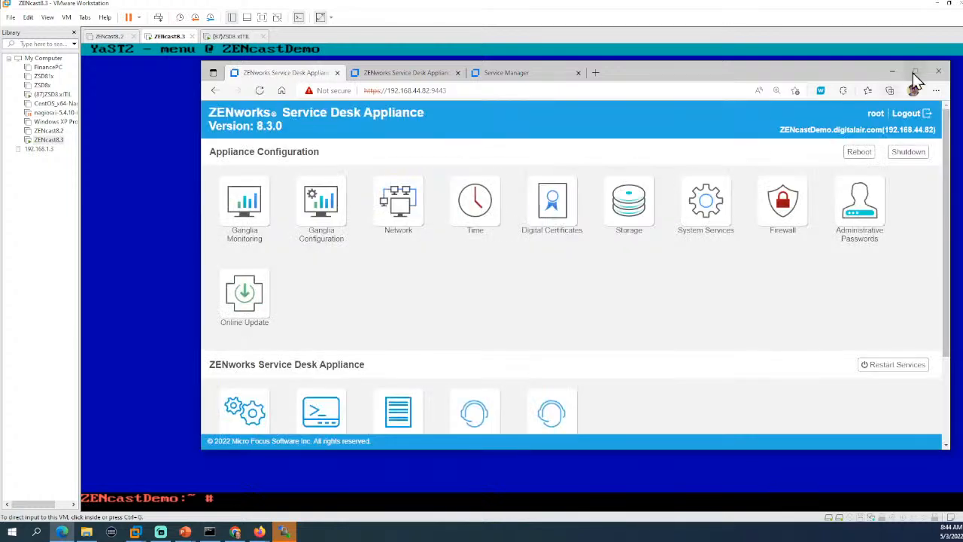
pyautogui.click(916, 71)
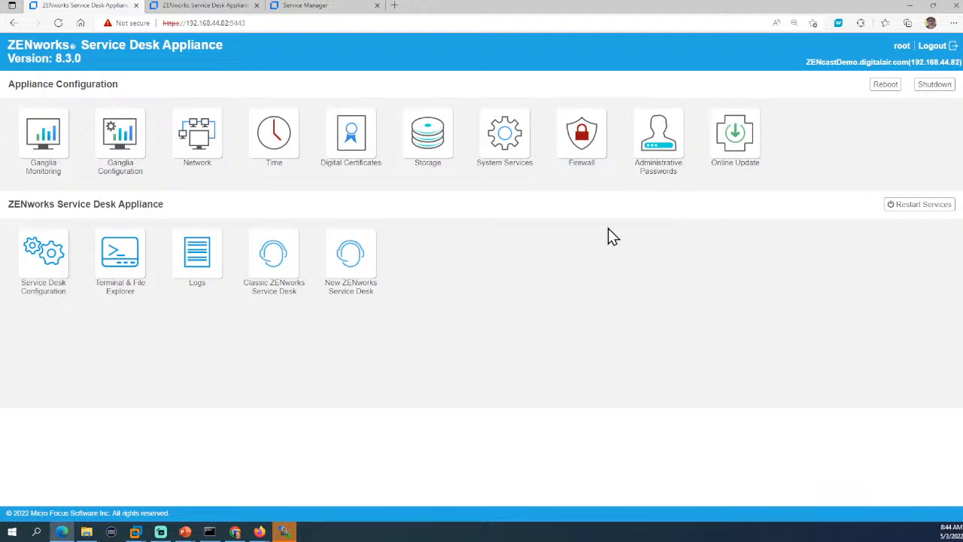
pyautogui.moveTo(9, 43); pyautogui.dragTo(85, 65)
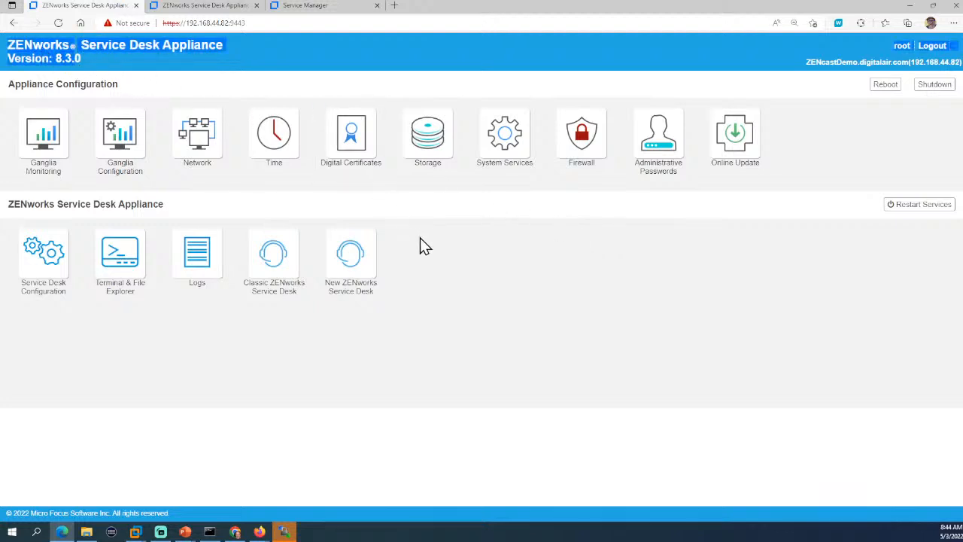
# Look at the online update settings, dismiss the registration form, and return home.
pyautogui.click(734, 147)
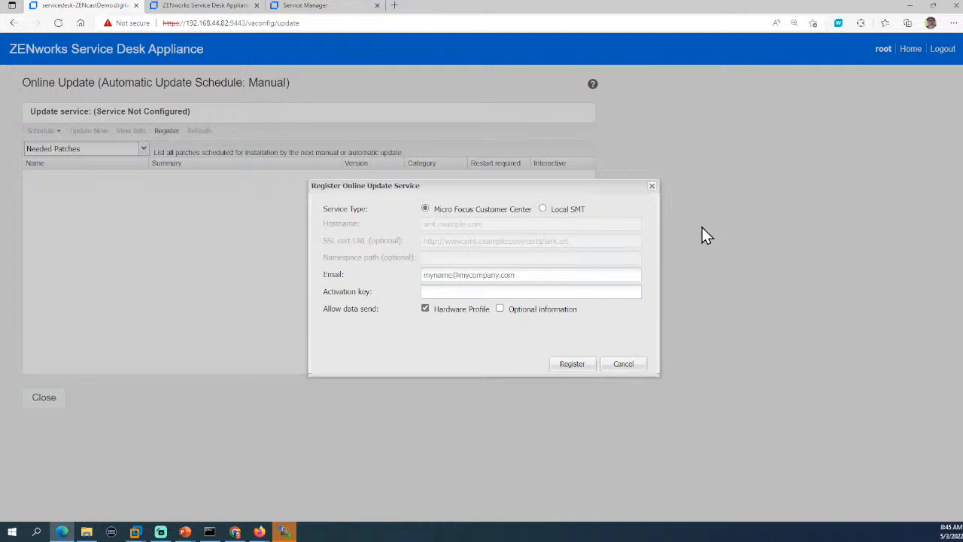
pyautogui.click(615, 373)
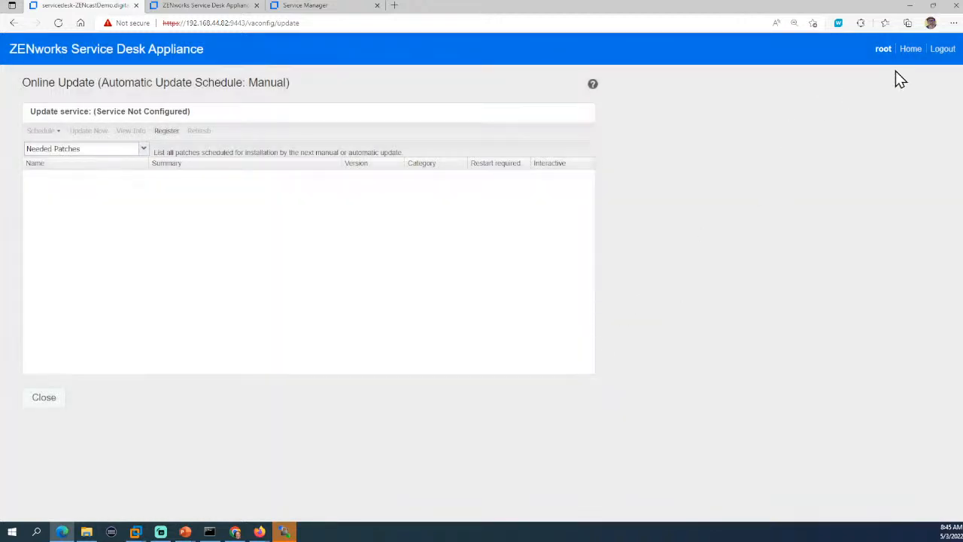
pyautogui.click(909, 50)
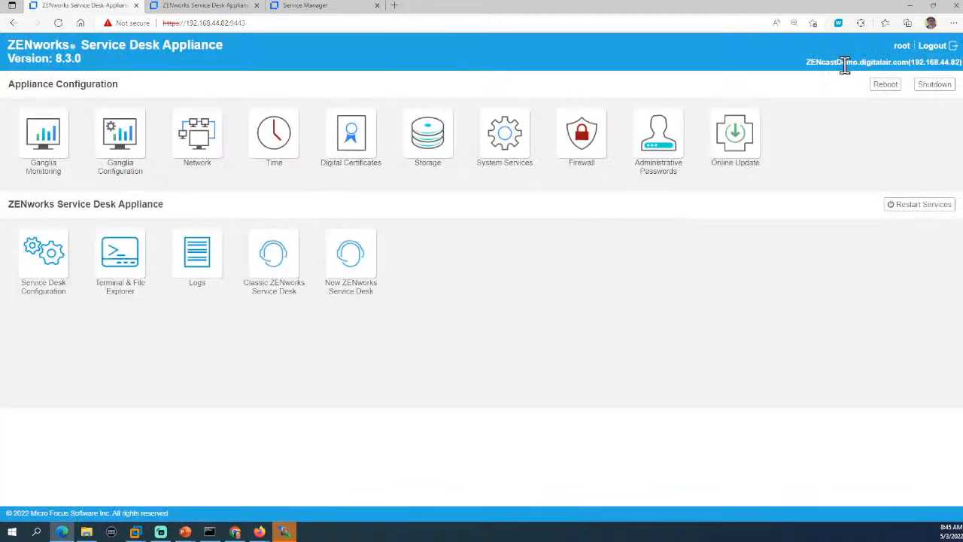
# Open classic Service Desk, confirm the database upgraded to Version #8.3, and close setup.
pyautogui.click(273, 258)
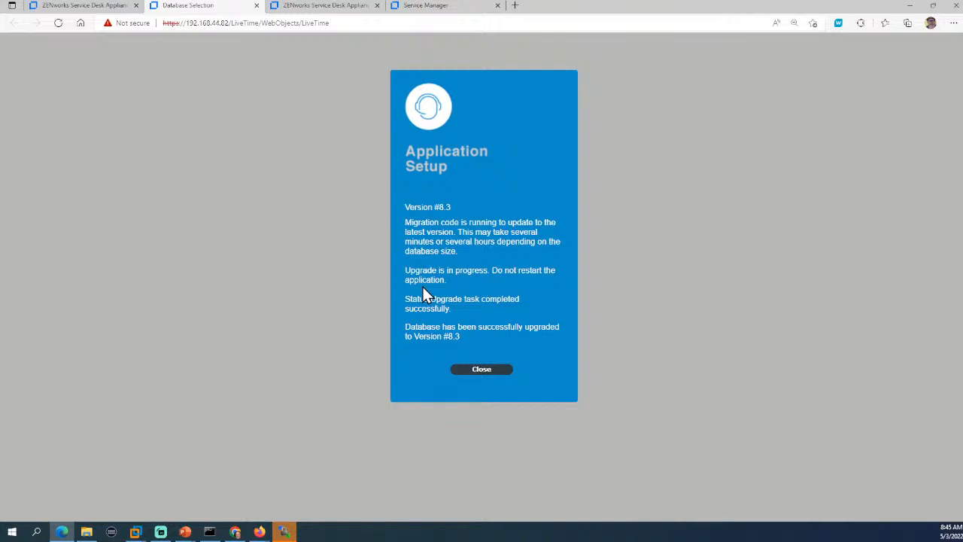
pyautogui.scroll(4, 423, 287)
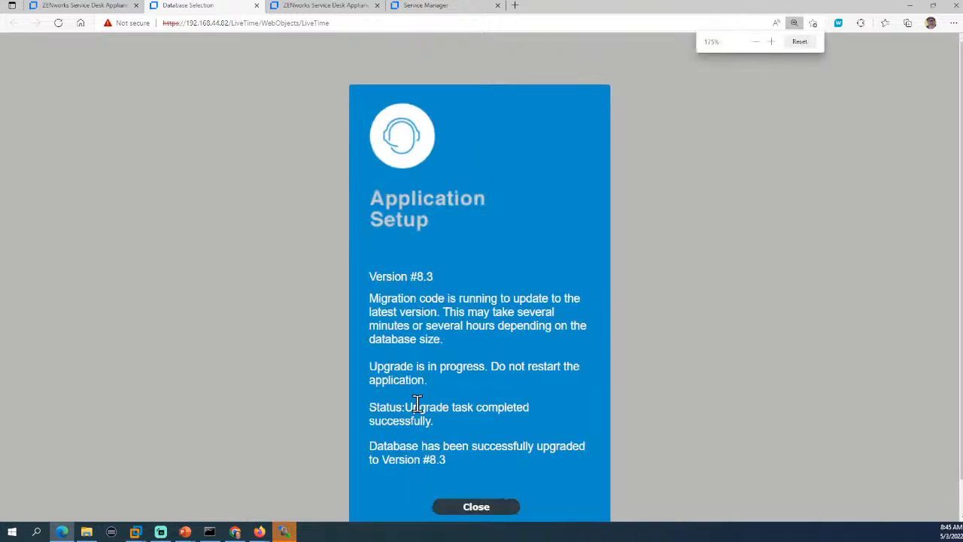
pyautogui.tripleClick(479, 415)
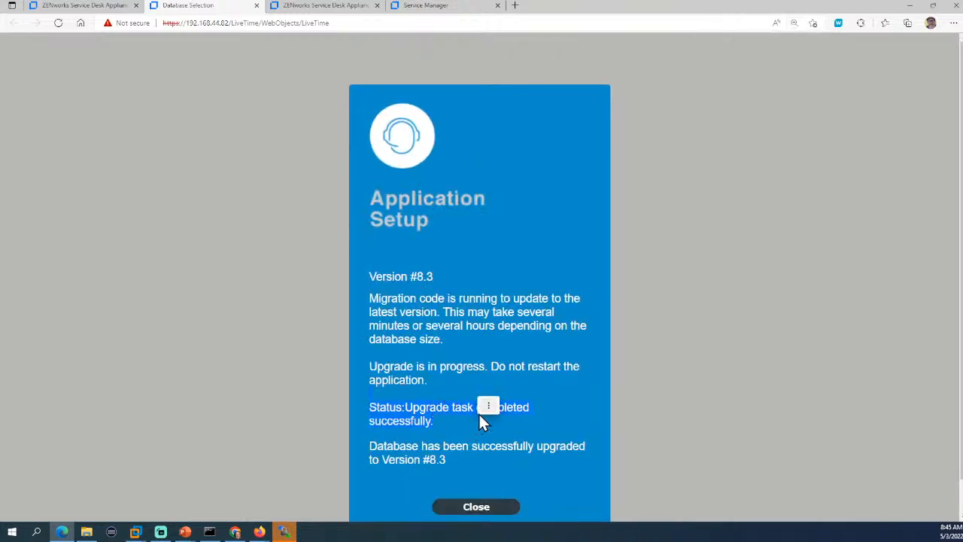
pyautogui.click(488, 407)
pyautogui.click(585, 399)
pyautogui.scroll(-1, 585, 399)
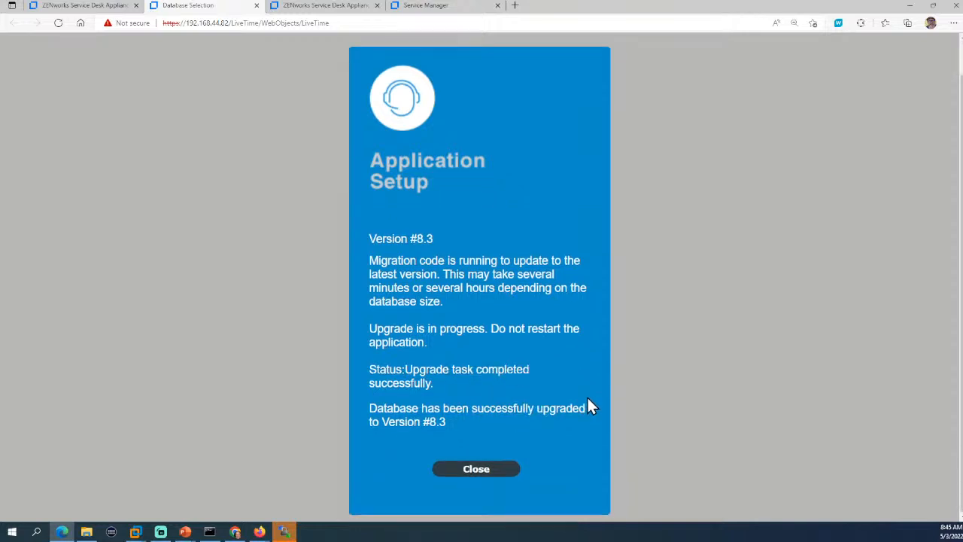
pyautogui.click(480, 471)
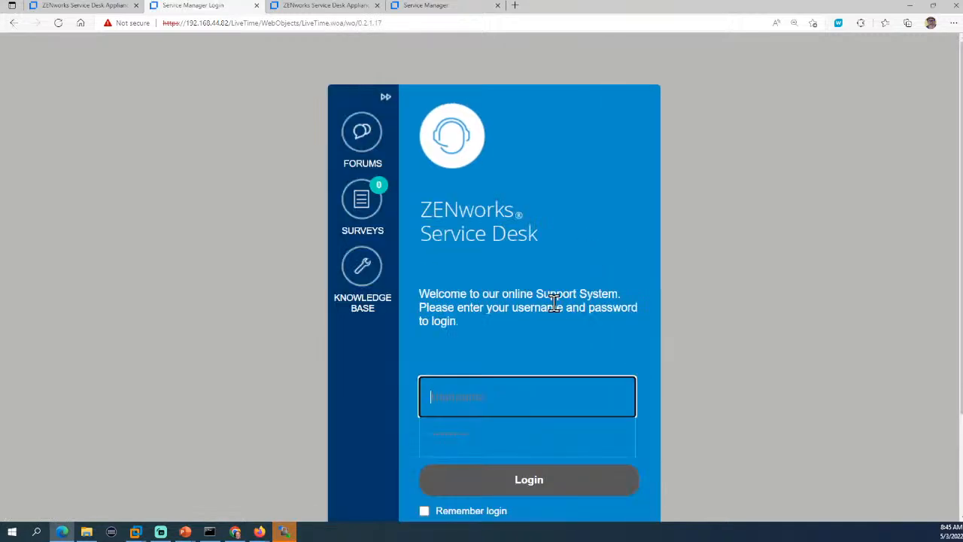
# Log in to Service Desk as admin, view Users, then go to Setup from the main menu.
pyautogui.write('admin')
pyautogui.press('Tab')
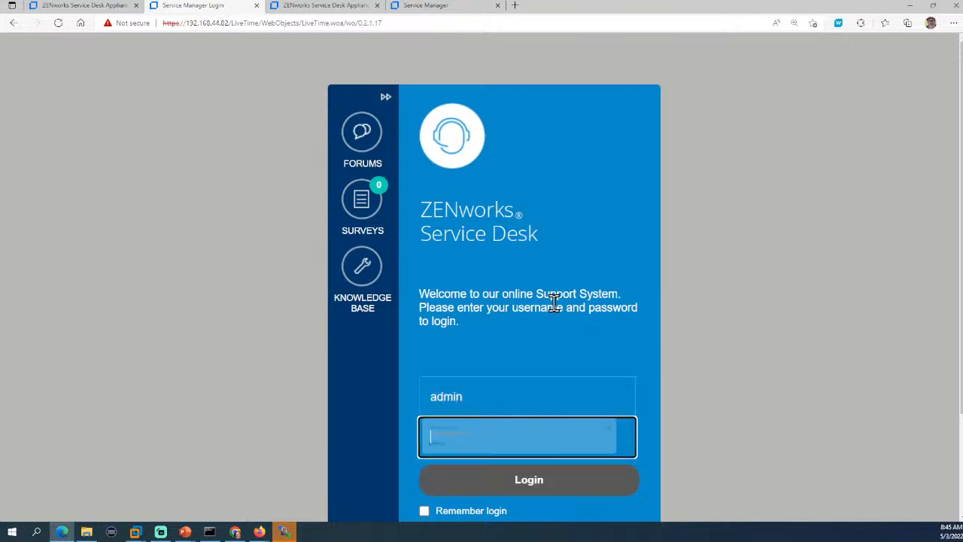
pyautogui.write('admin')
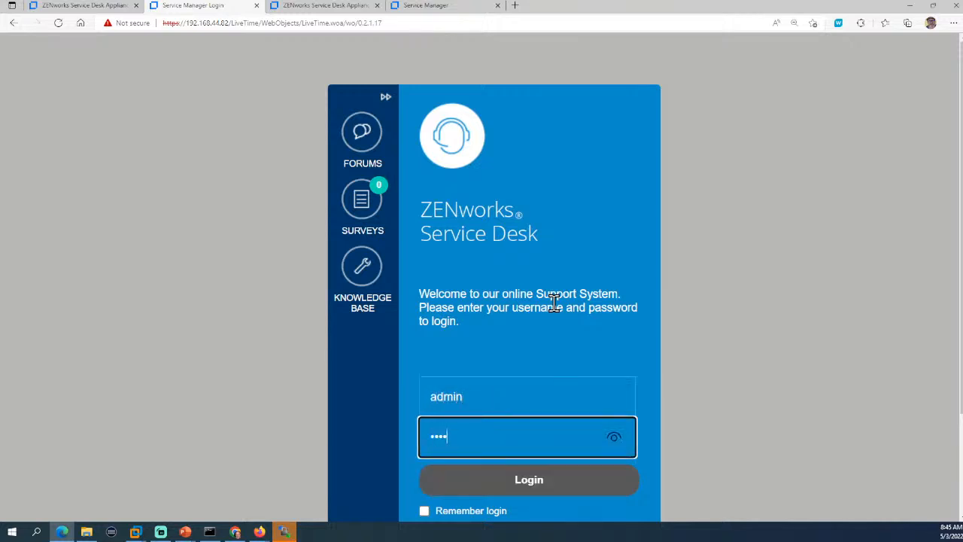
pyautogui.press('Return')
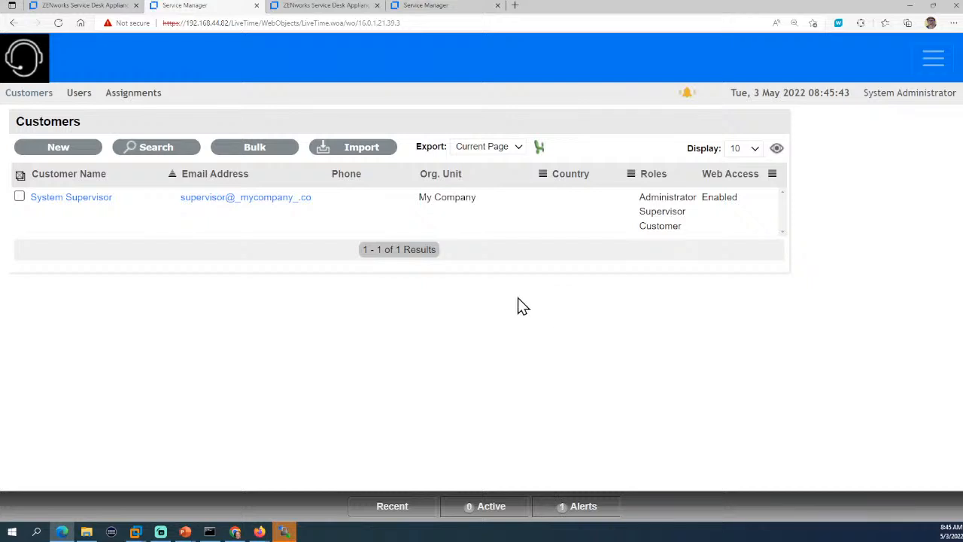
pyautogui.click(81, 96)
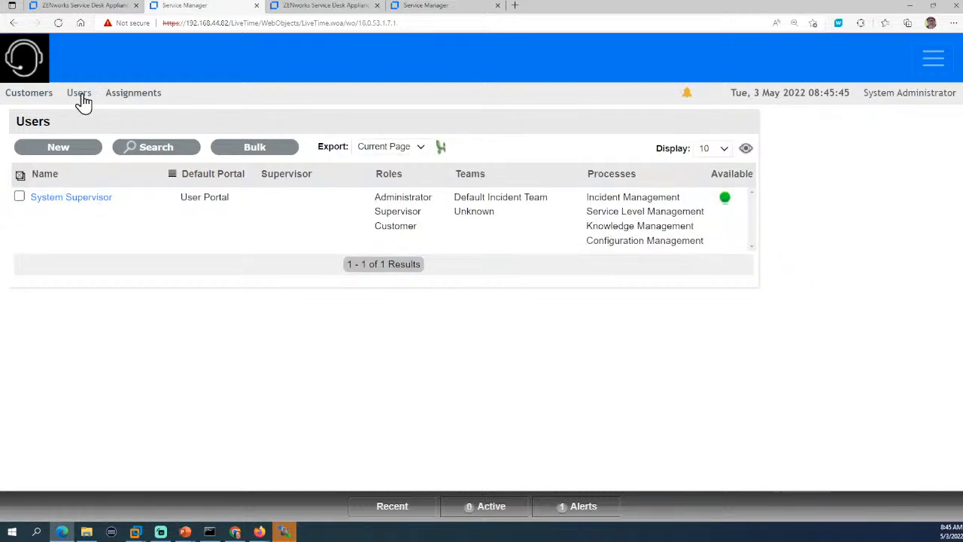
pyautogui.click(932, 61)
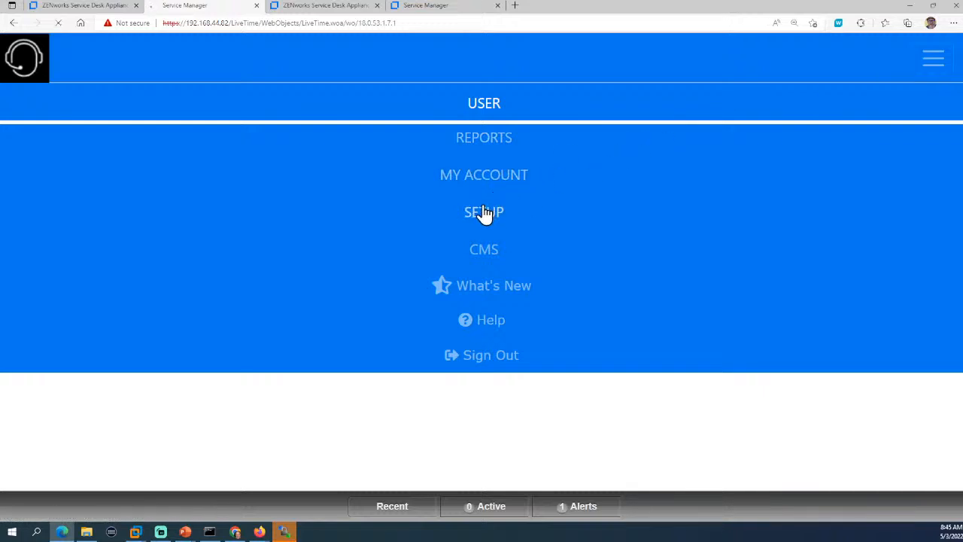
pyautogui.click(484, 209)
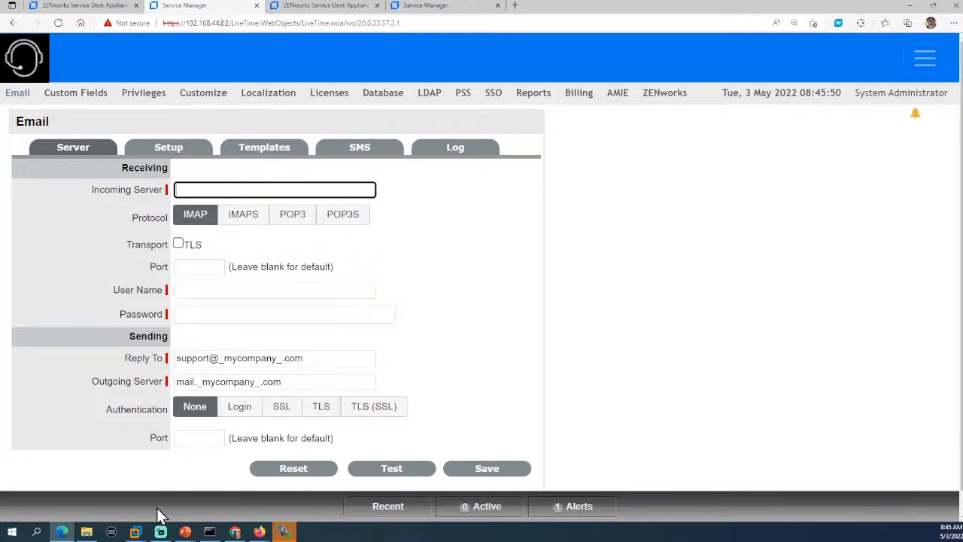
# Step through the upgrade slides to Post Upgrade Tasks, highlighting the Backup snapshot step.
pyautogui.moveTo(185, 532)
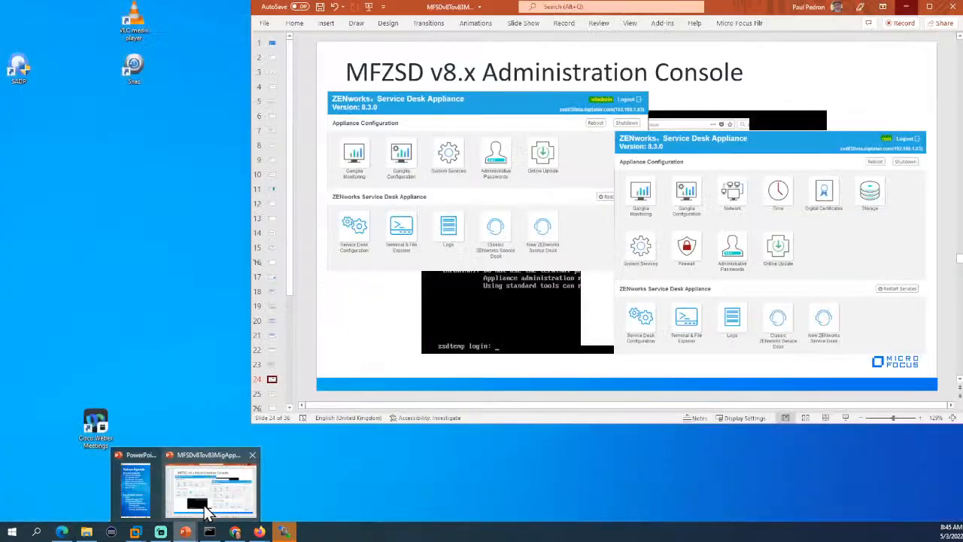
pyautogui.click(211, 504)
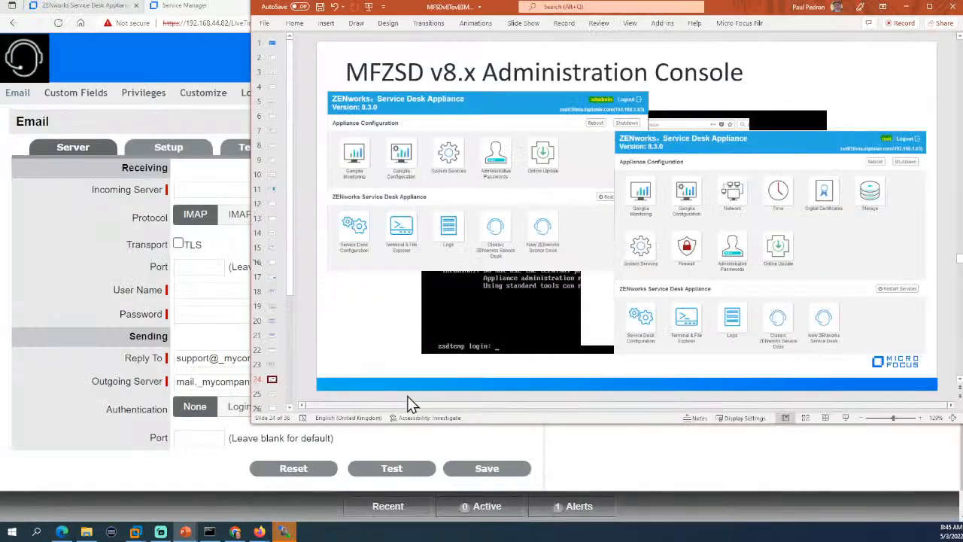
pyautogui.click(272, 335)
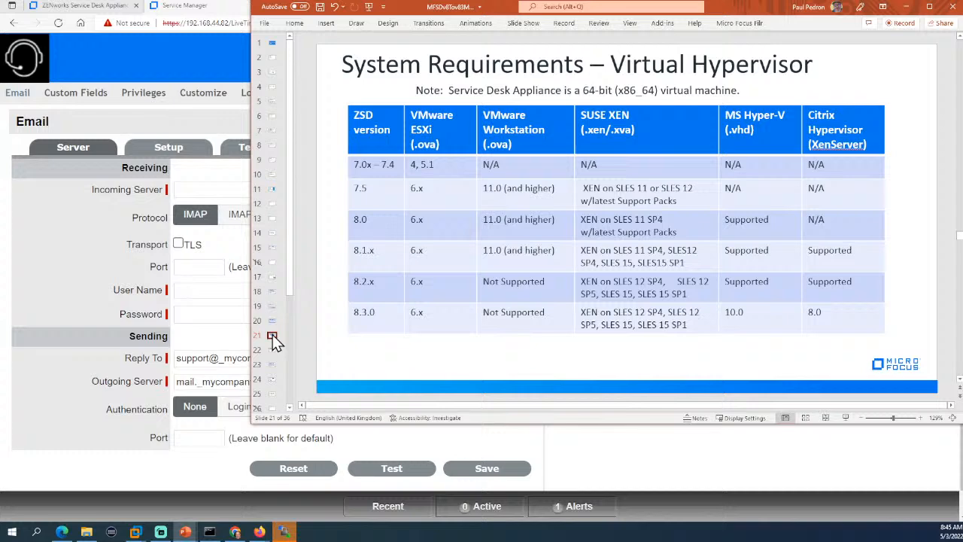
pyautogui.click(271, 248)
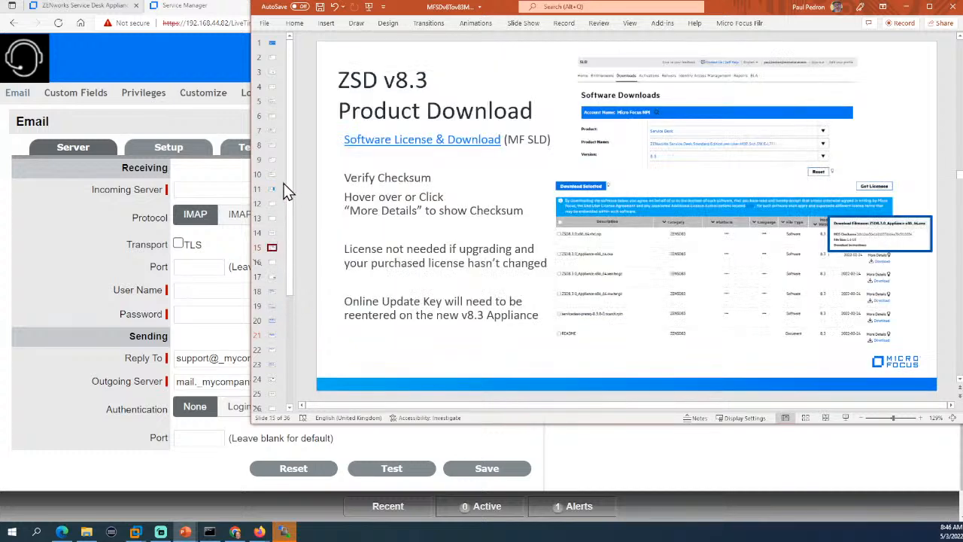
pyautogui.click(272, 160)
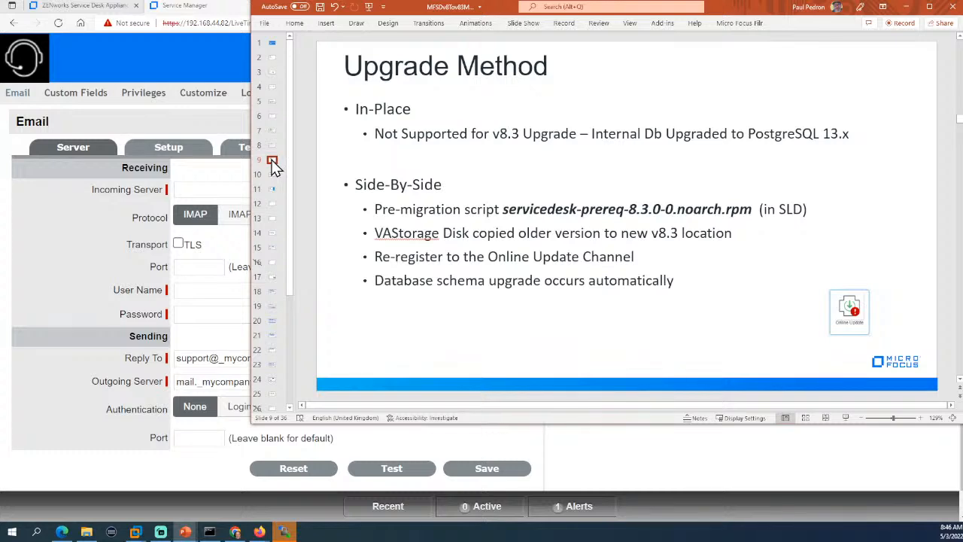
pyautogui.click(274, 175)
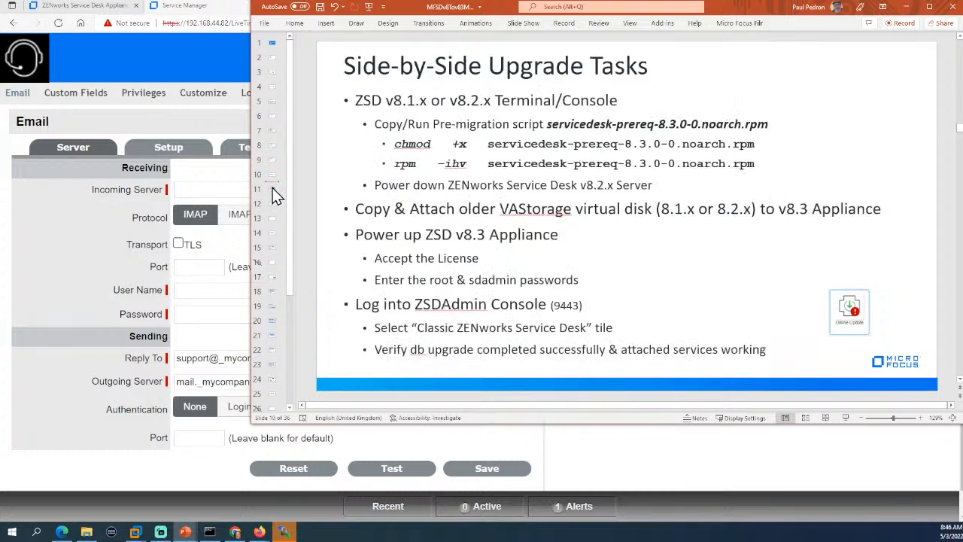
pyautogui.click(273, 190)
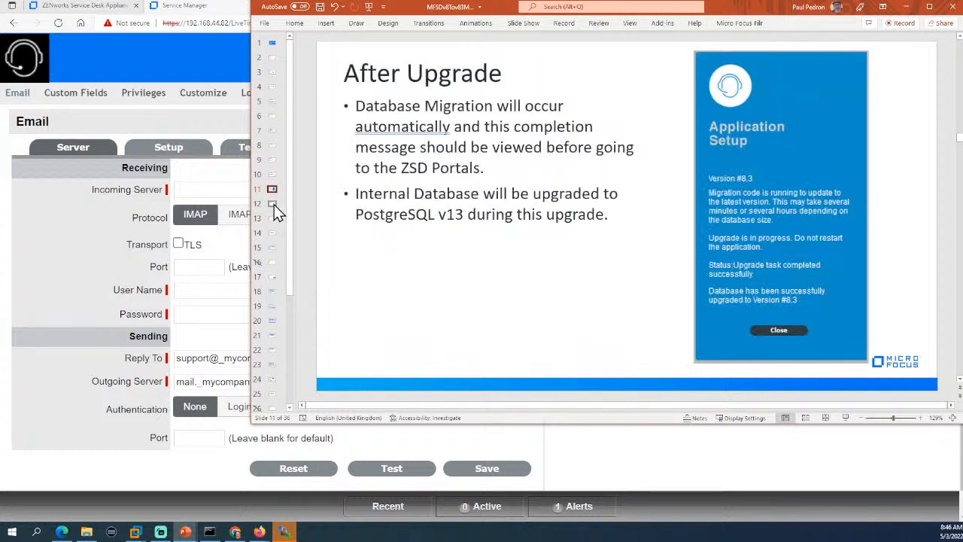
pyautogui.click(274, 204)
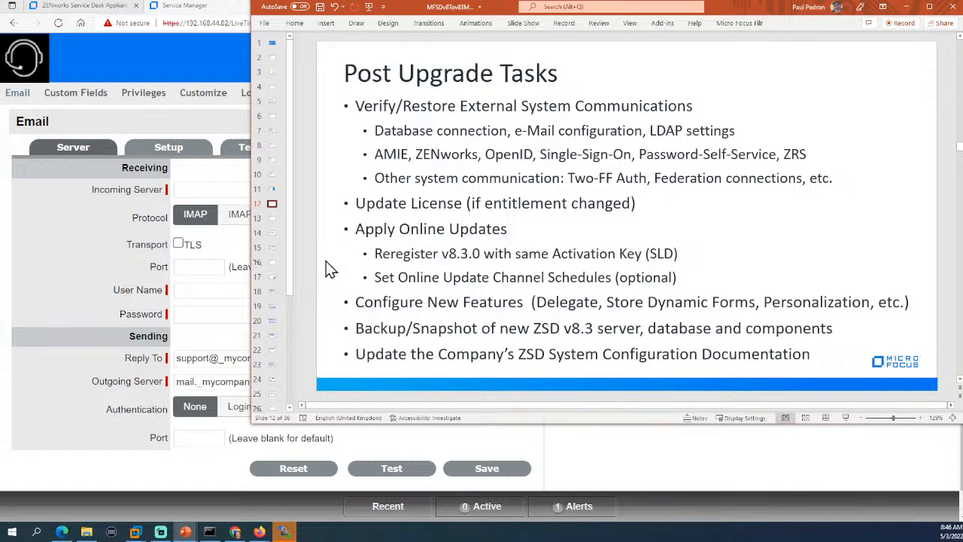
pyautogui.moveTo(412, 328); pyautogui.dragTo(606, 331)
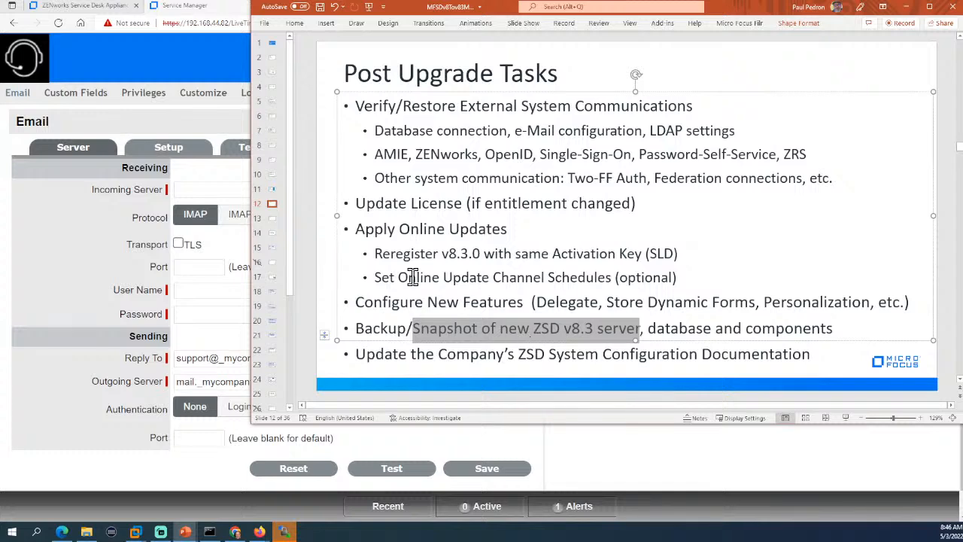
# Go back to Pre-Upgrade Tasks (cont'd), highlight the Banners images path, and minimize PowerPoint.
pyautogui.click(271, 190)
pyautogui.click(272, 174)
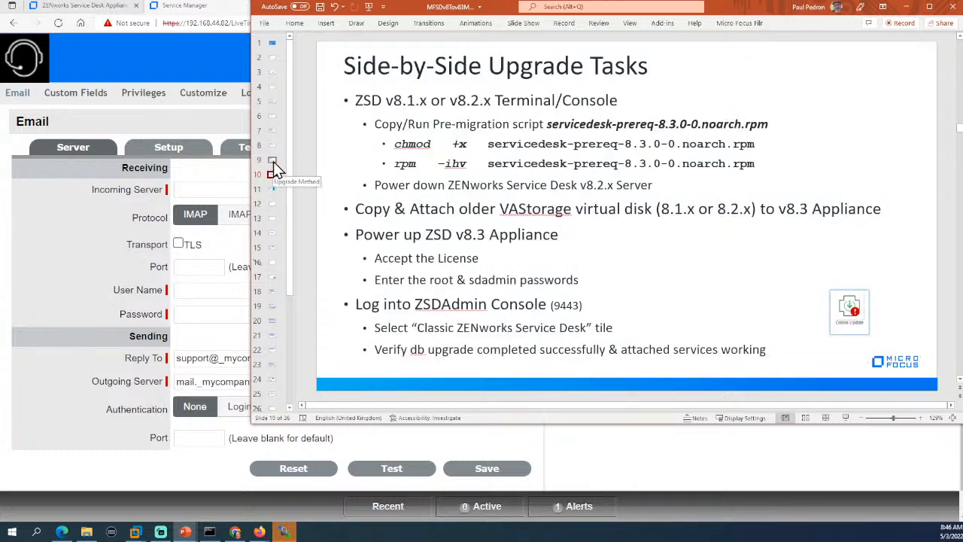
pyautogui.click(272, 160)
pyautogui.click(272, 145)
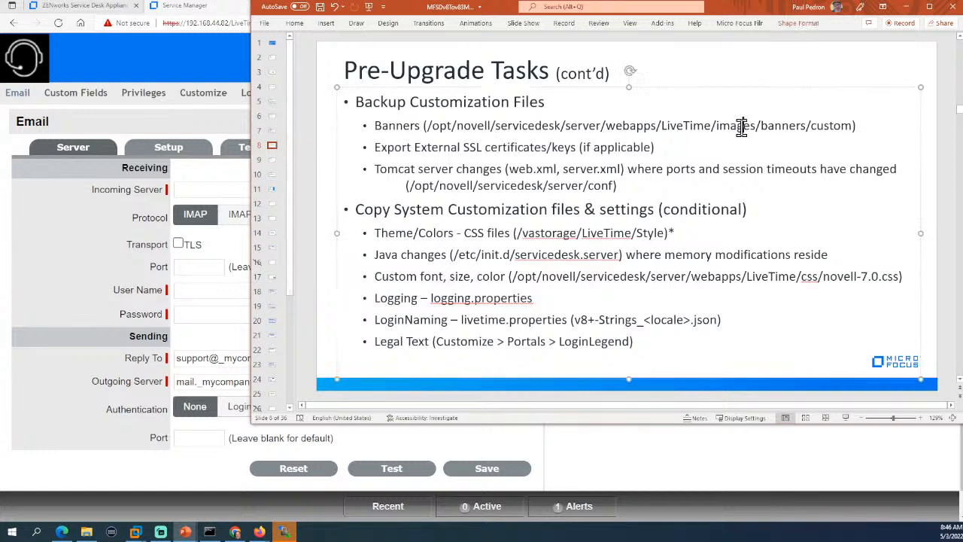
pyautogui.moveTo(743, 126); pyautogui.dragTo(606, 126)
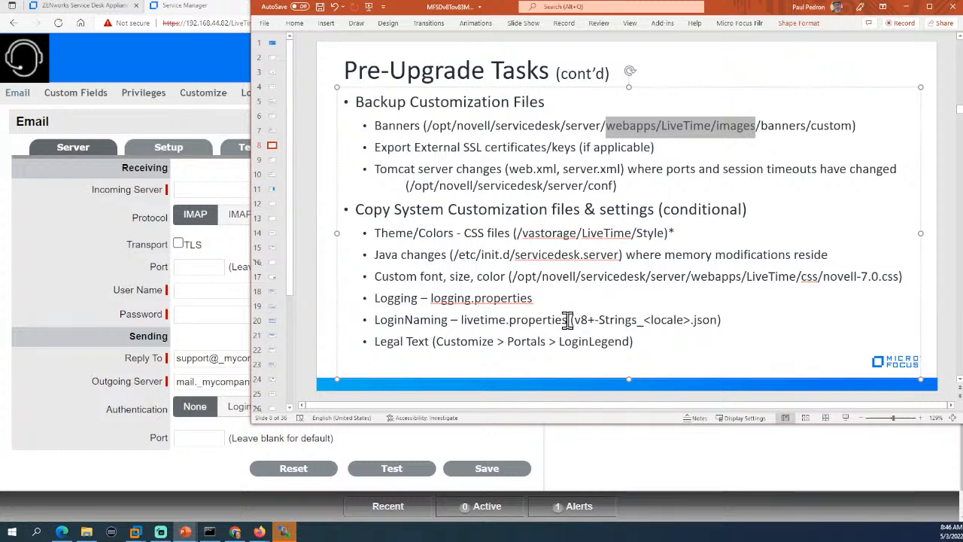
pyautogui.click(117, 211)
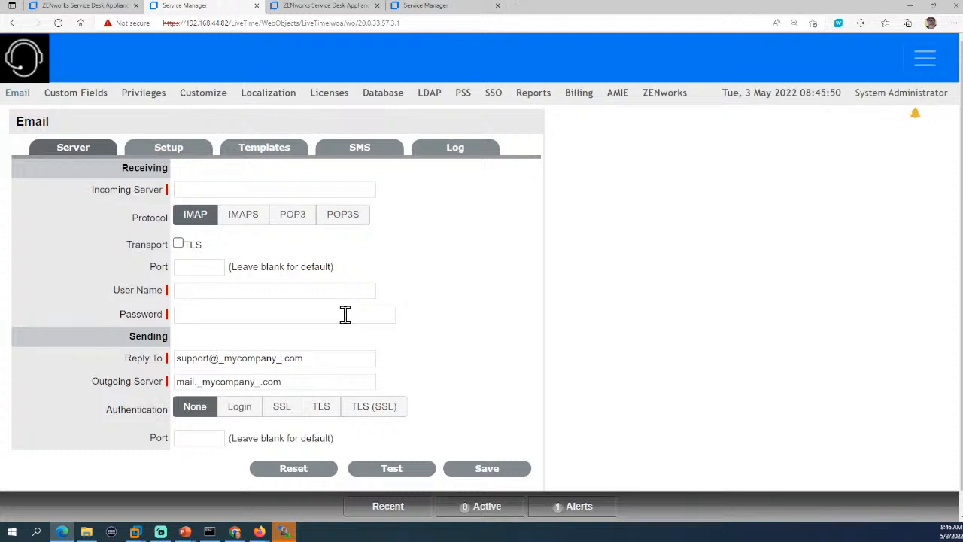
pyautogui.click(654, 104)
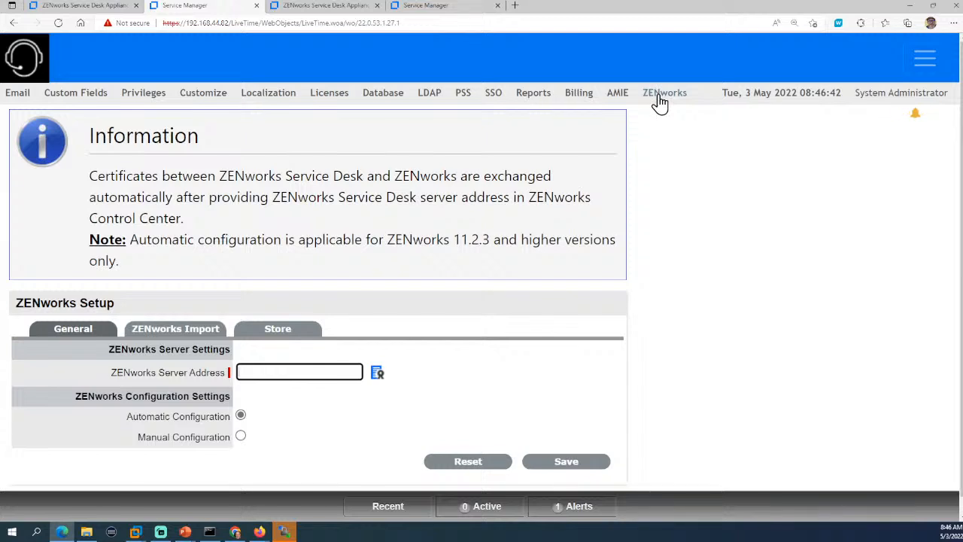
pyautogui.click(618, 99)
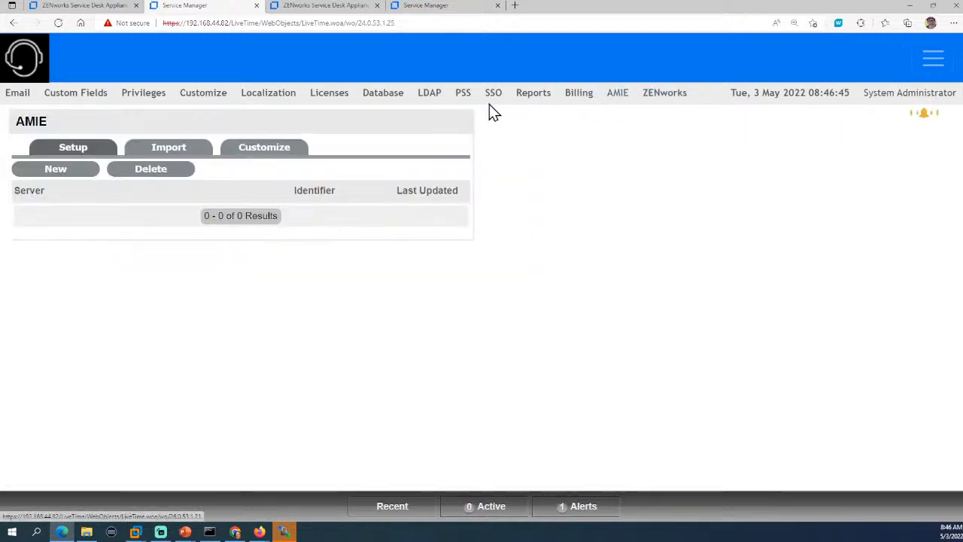
pyautogui.click(462, 98)
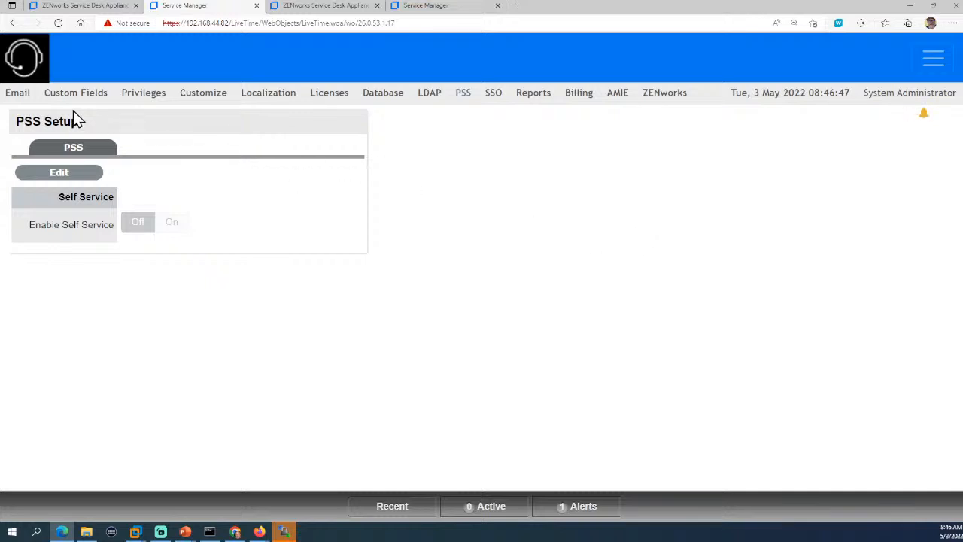
pyautogui.click(7, 94)
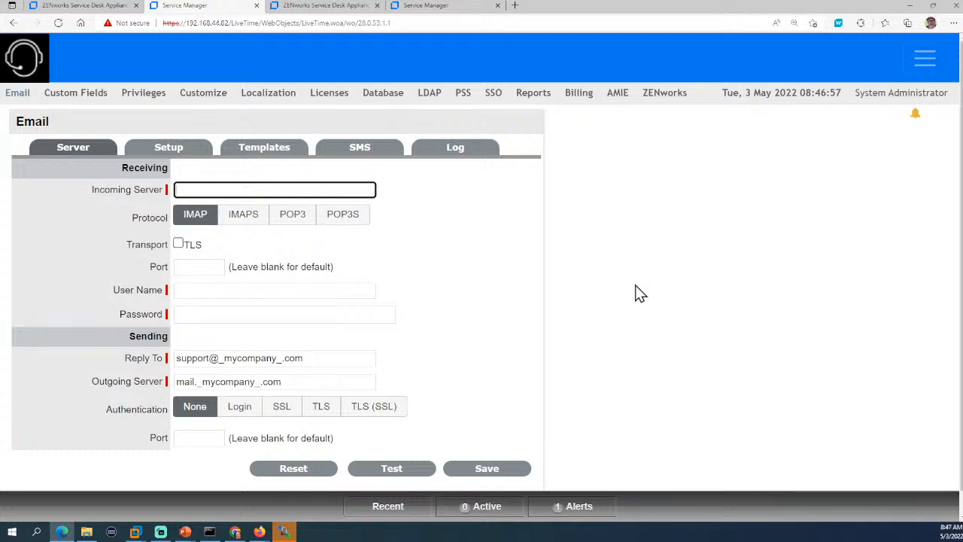
pyautogui.click(163, 150)
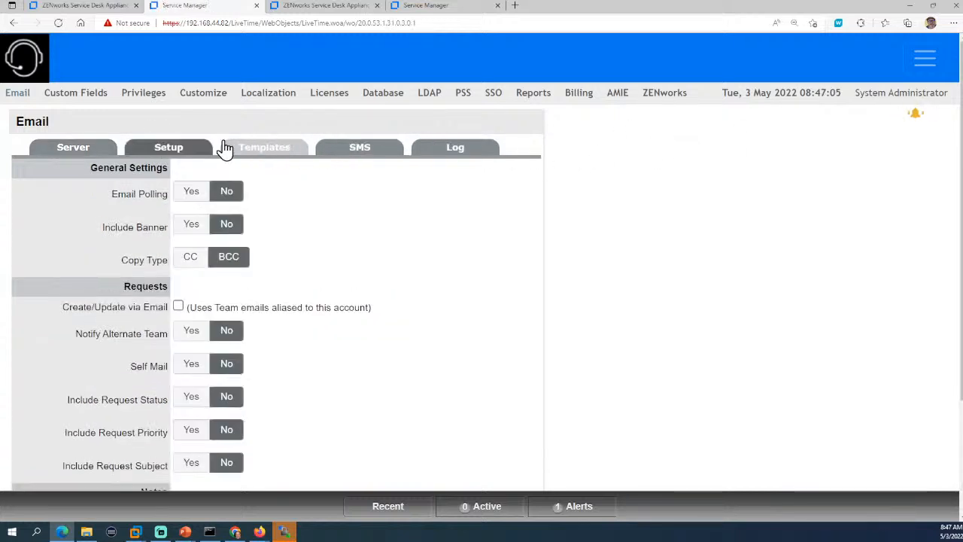
pyautogui.click(85, 151)
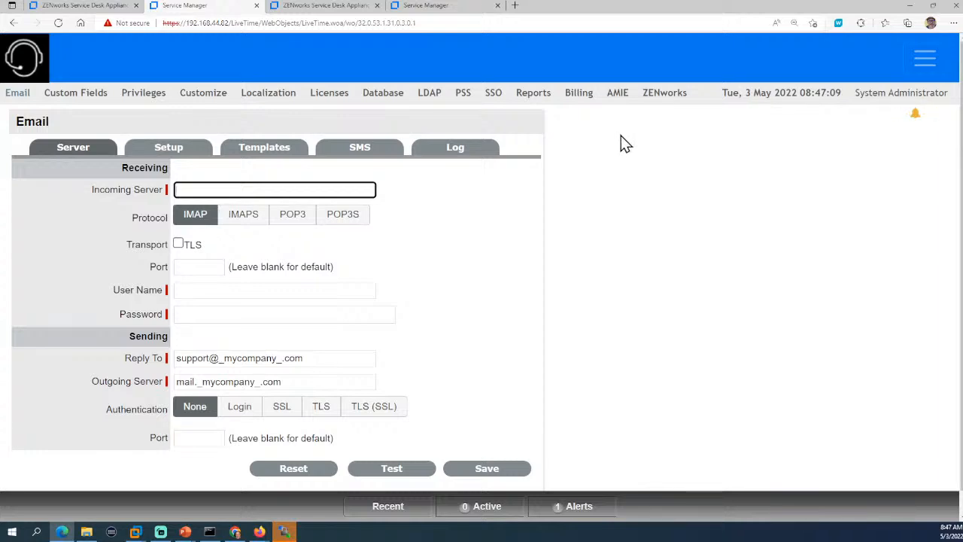
# Minimize the Edge window with the Email server settings to reveal the Pre-Upgrade Tasks (cont'd) slide.
pyautogui.click(910, 6)
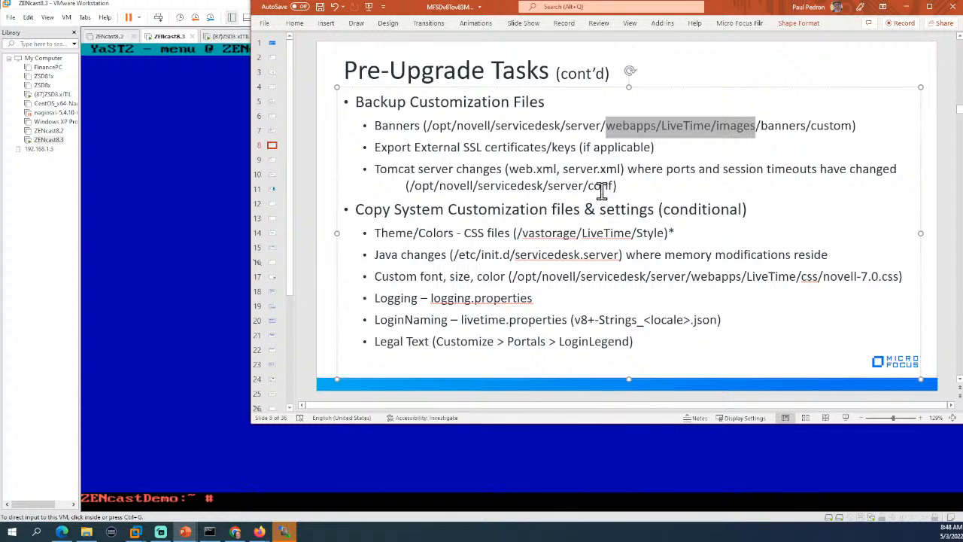
pyautogui.moveTo(564, 168); pyautogui.dragTo(619, 169)
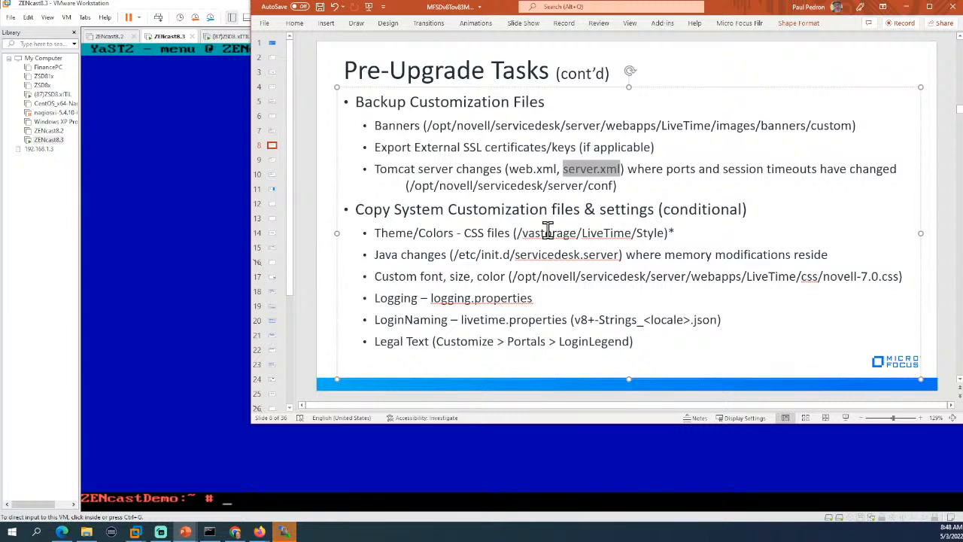
pyautogui.click(450, 254)
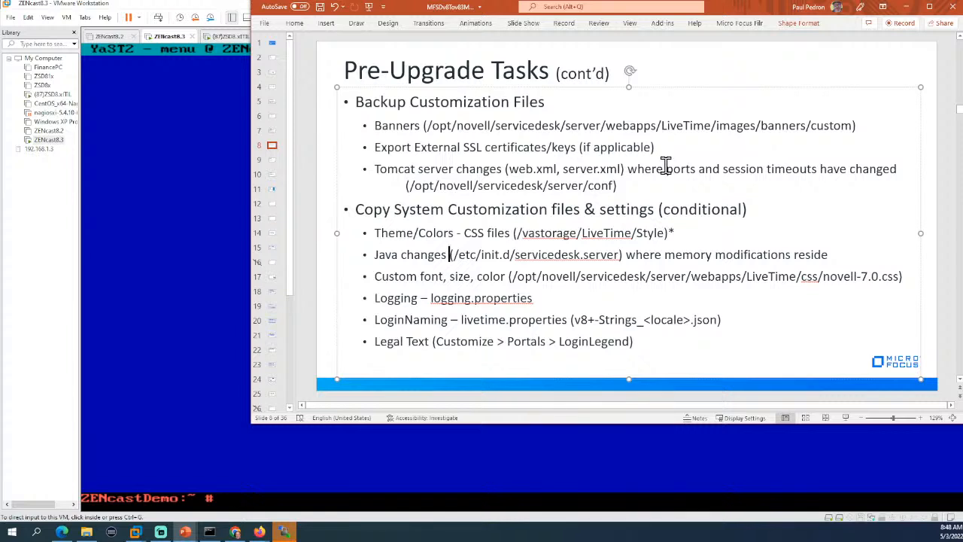
# Release input from the VM with Ctrl+Alt and bring the 'Todays Agenda' slide show forward.
pyautogui.click(215, 214)
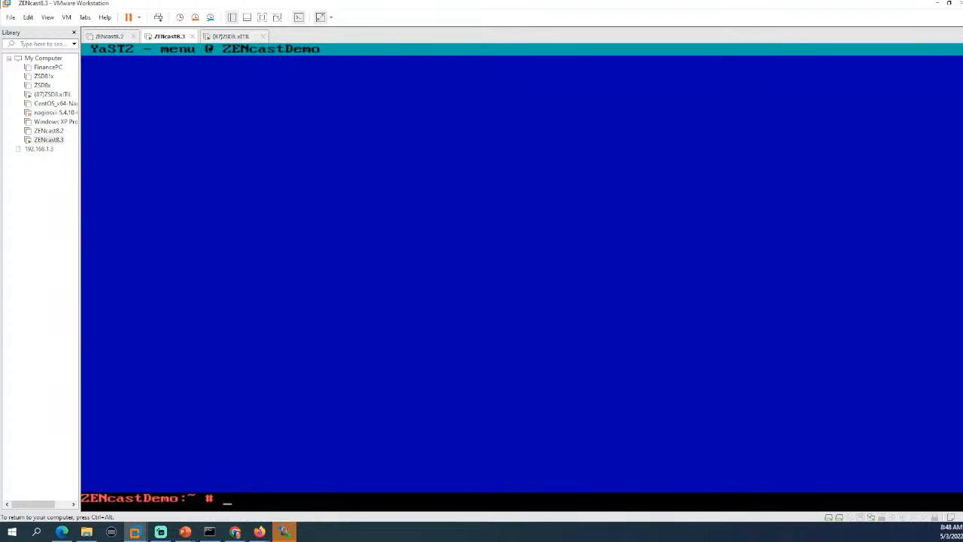
pyautogui.hotkey('ctrl', 'alt')
pyautogui.hotkey('alt', 'Tab')
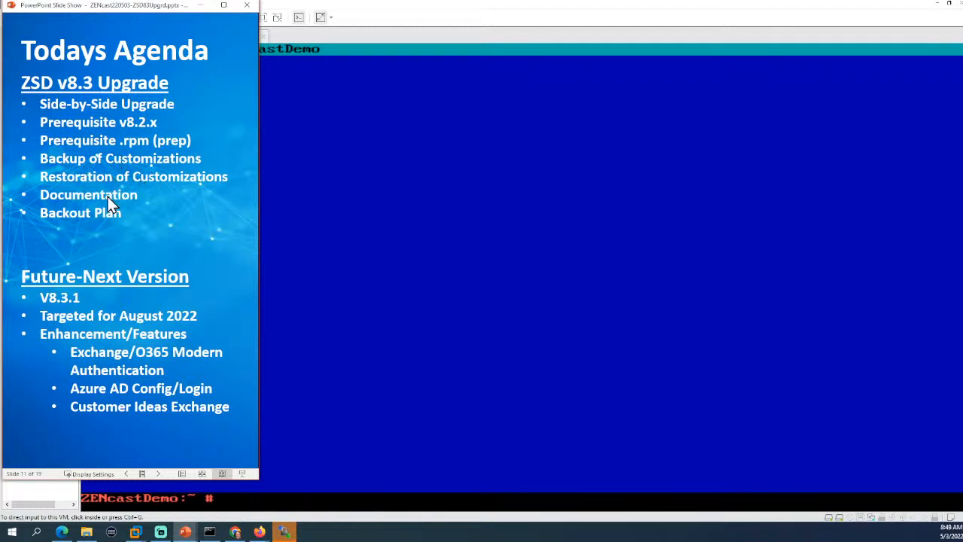
# Advance to slide 12 'References' and open its Service Desk Forum link.
pyautogui.click(223, 270)
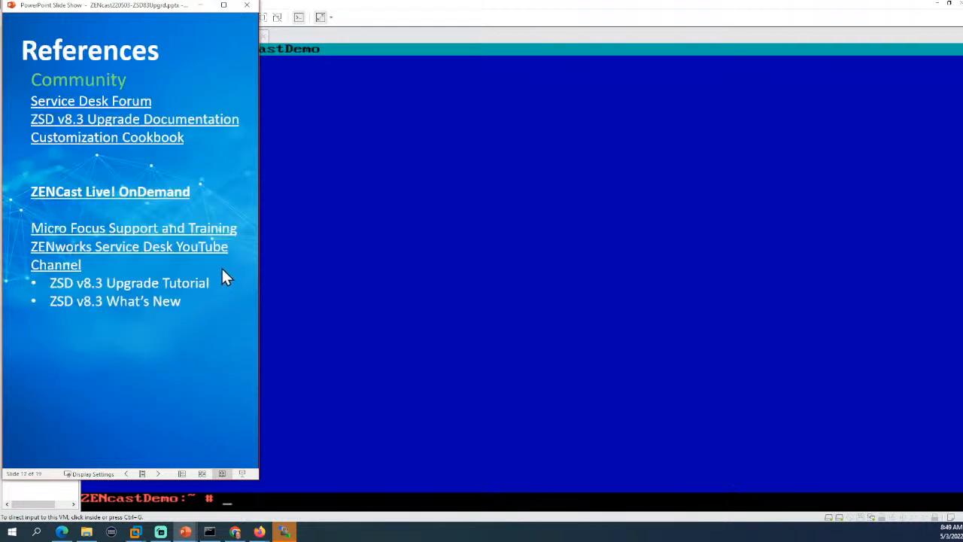
pyautogui.click(113, 104)
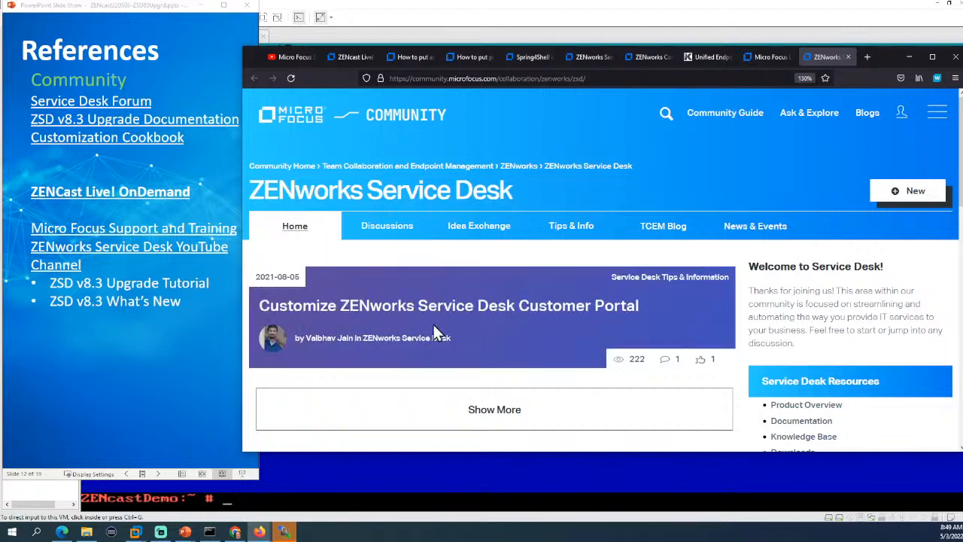
# Skim the Service Desk forum page, then open the Customization Cookbook link from the References slide.
pyautogui.scroll(-5, 565, 329)
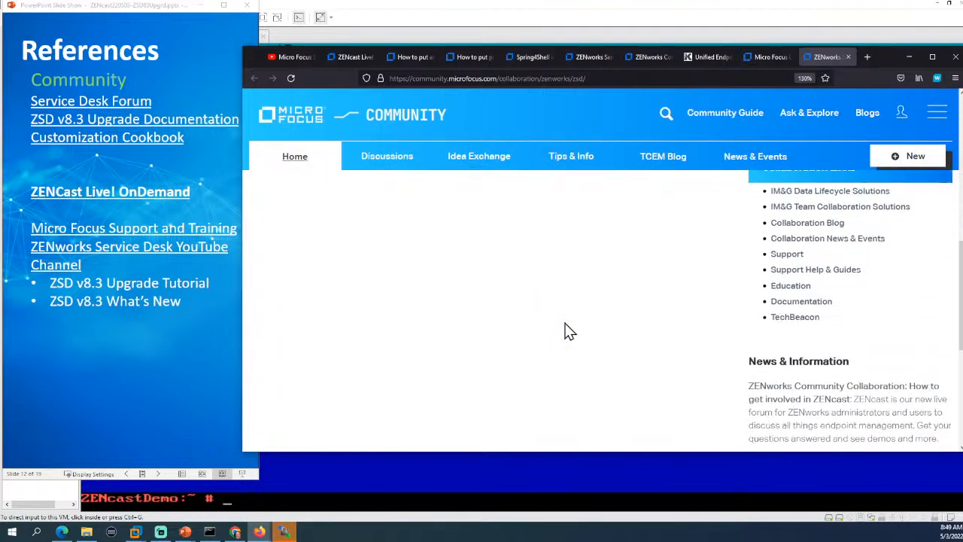
pyautogui.scroll(4, 565, 329)
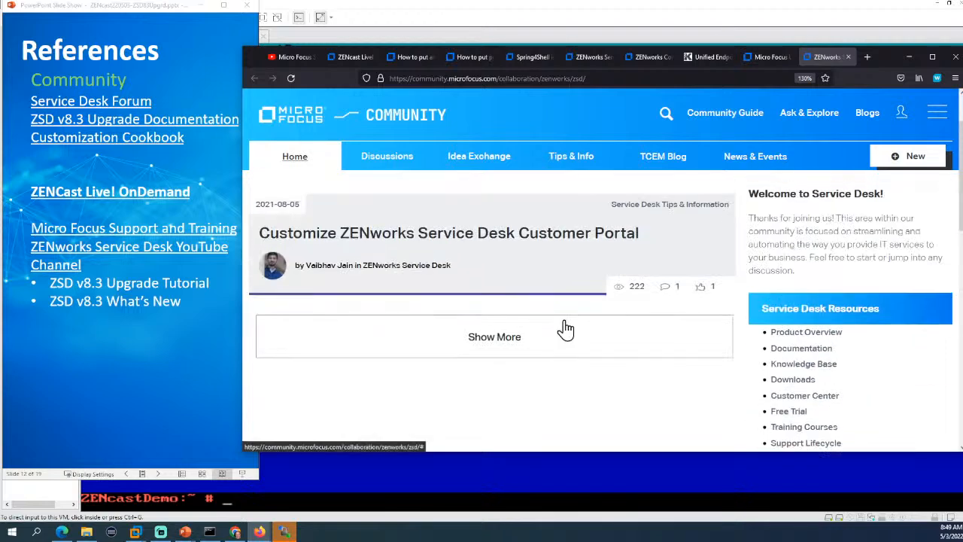
pyautogui.scroll(-2, 565, 329)
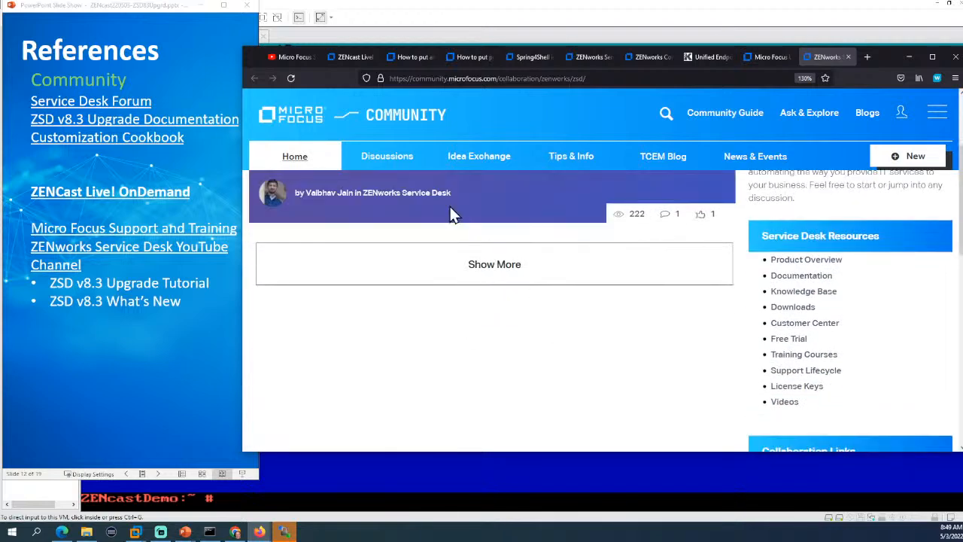
pyautogui.scroll(3, 154, 237)
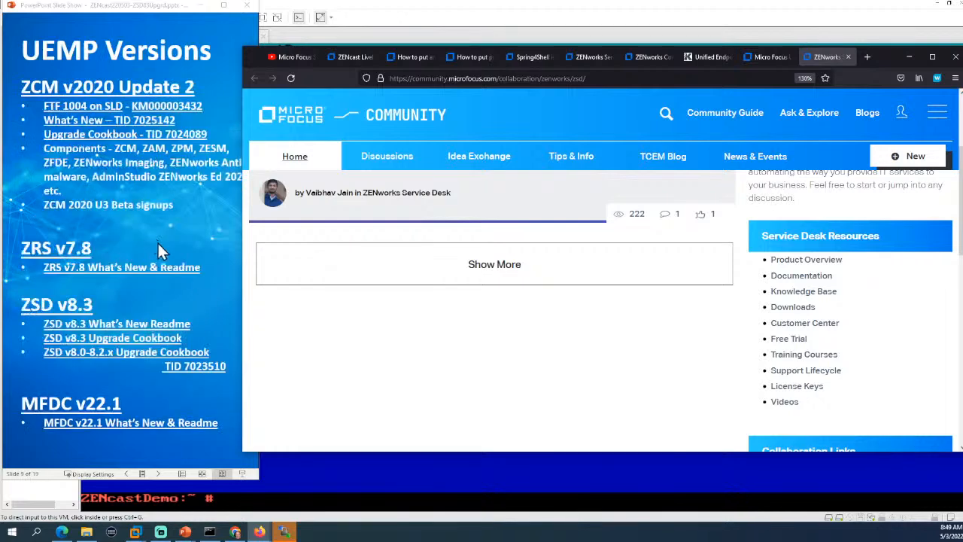
pyautogui.scroll(-2, 163, 246)
pyautogui.scroll(-1, 164, 247)
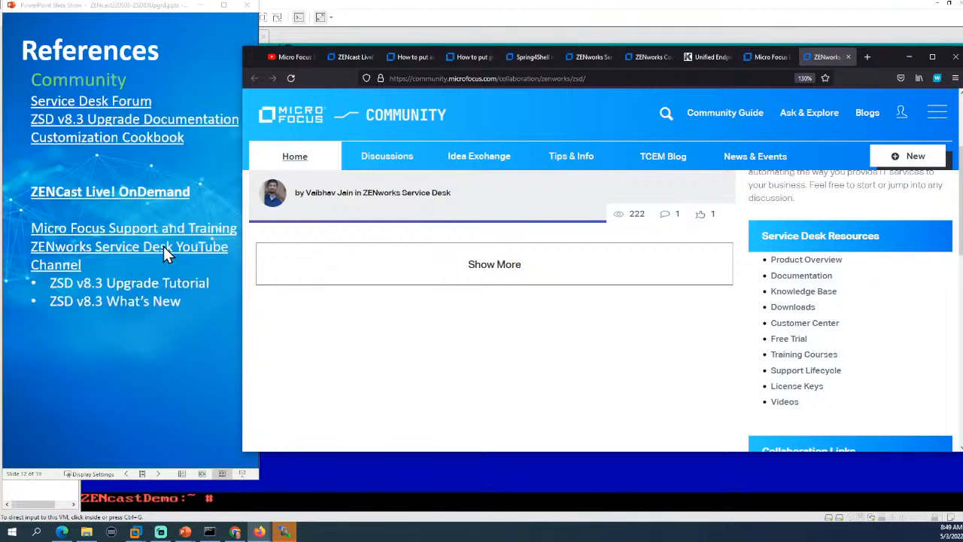
pyautogui.click(124, 145)
pyautogui.click(123, 144)
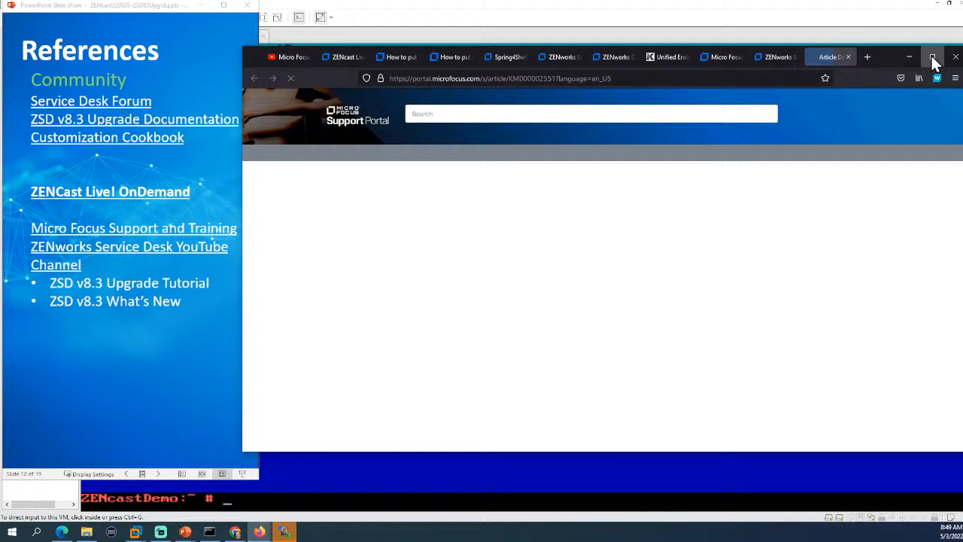
# Maximize the Customization Cookbook at 130% zoom, review it, and open the Customize Login Sidebar article.
pyautogui.click(932, 58)
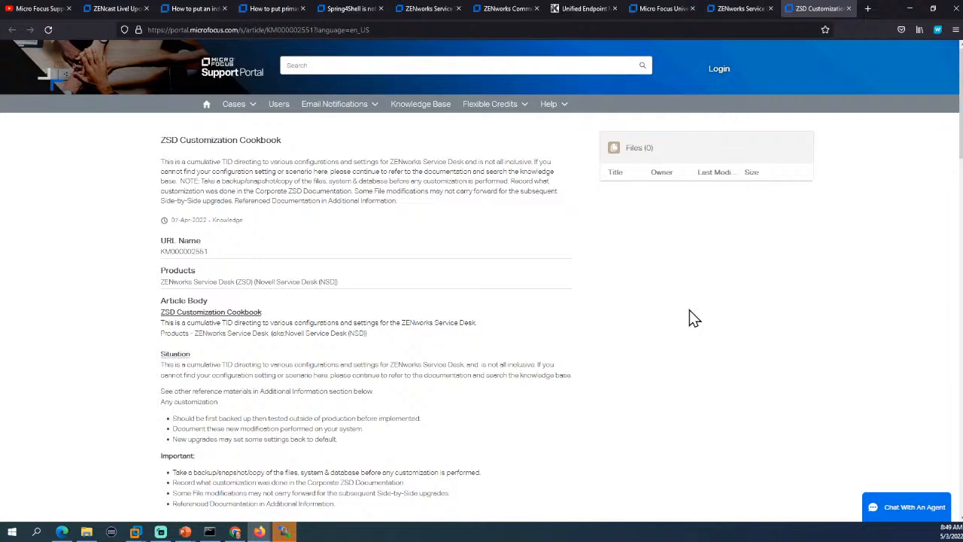
pyautogui.hotkey('ctrl', '+')
pyautogui.hotkey('ctrl', '+')
pyautogui.hotkey('ctrl', '+')
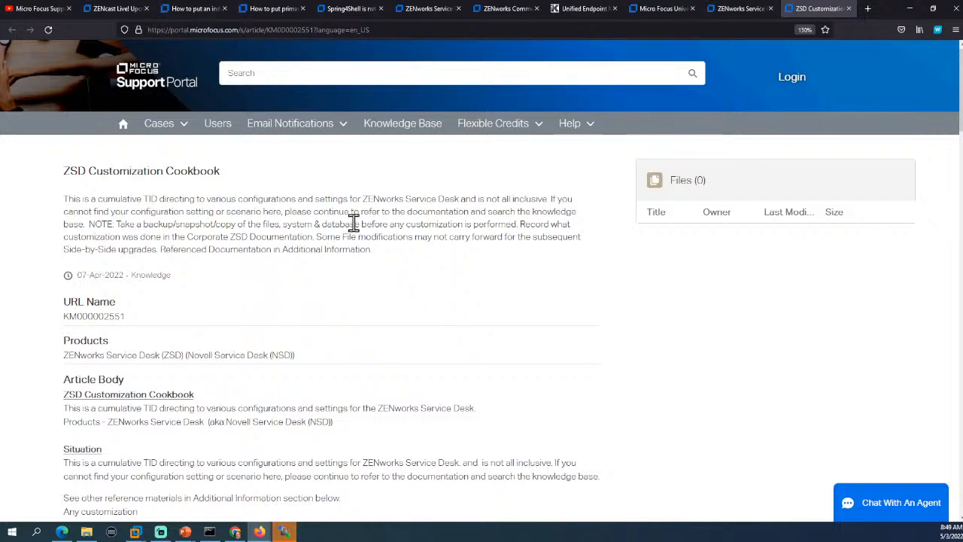
pyautogui.scroll(-6, 355, 221)
pyautogui.scroll(1, 457, 226)
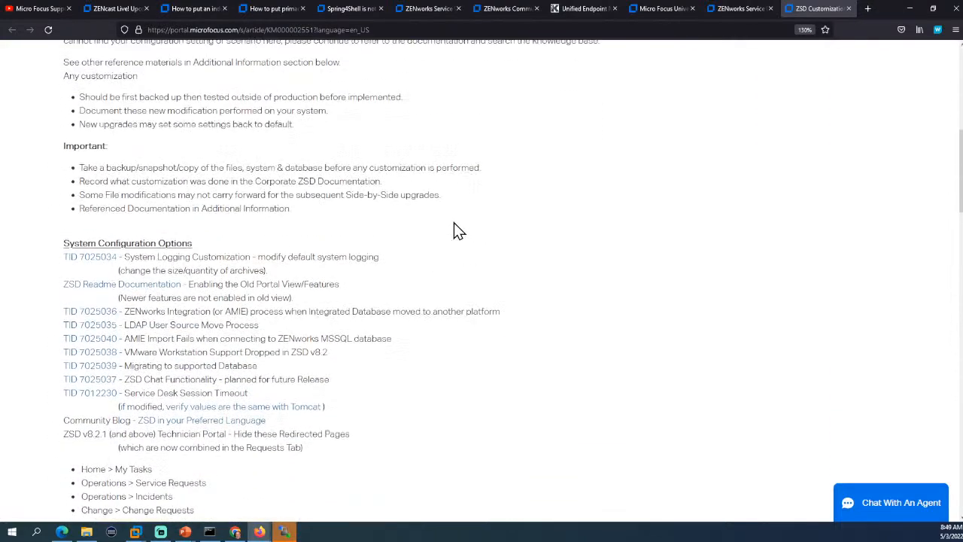
pyautogui.scroll(-2, 457, 228)
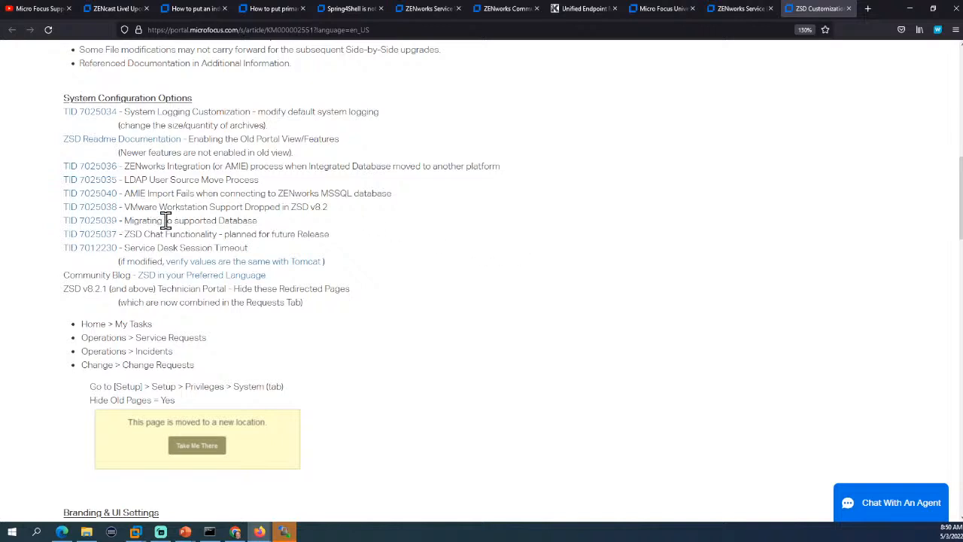
pyautogui.moveTo(165, 221); pyautogui.dragTo(217, 220)
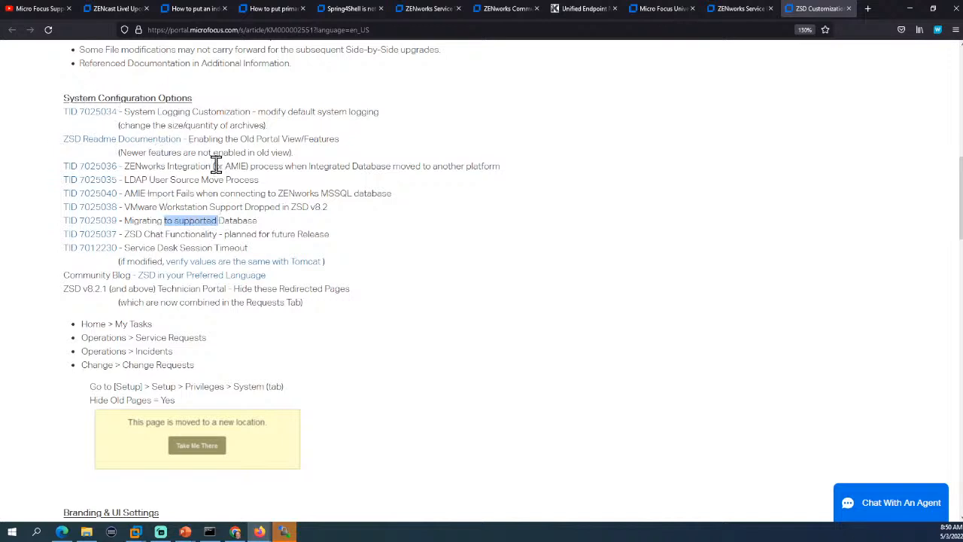
pyautogui.scroll(-3, 424, 273)
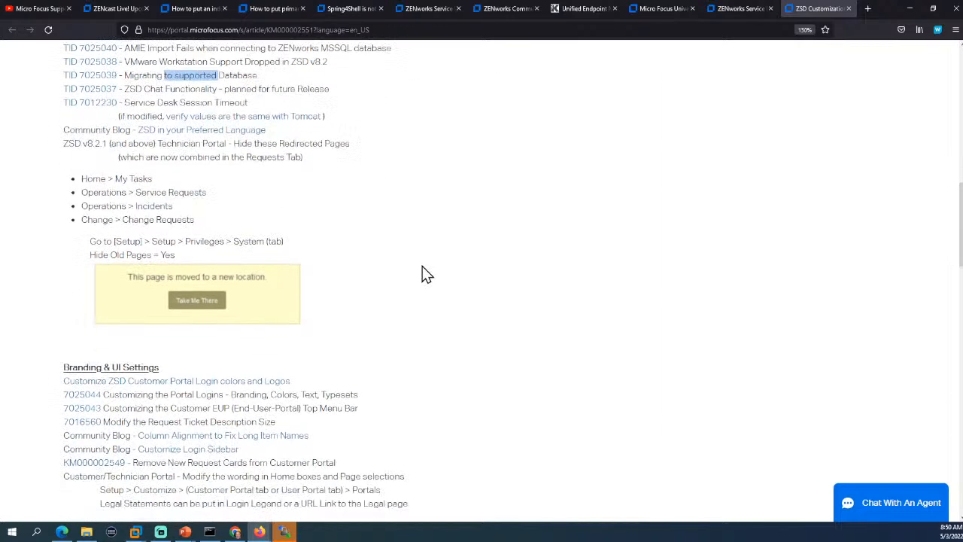
pyautogui.scroll(-3, 425, 274)
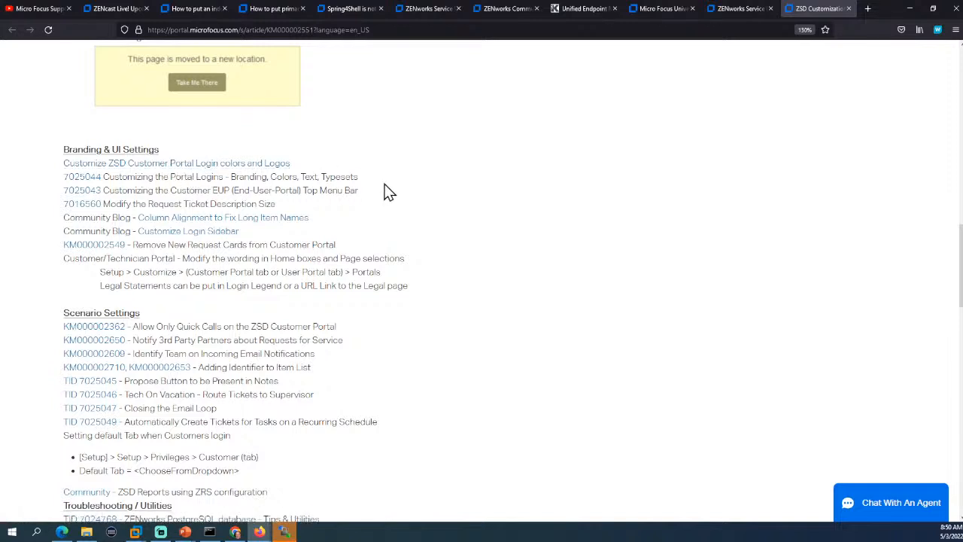
pyautogui.click(190, 233)
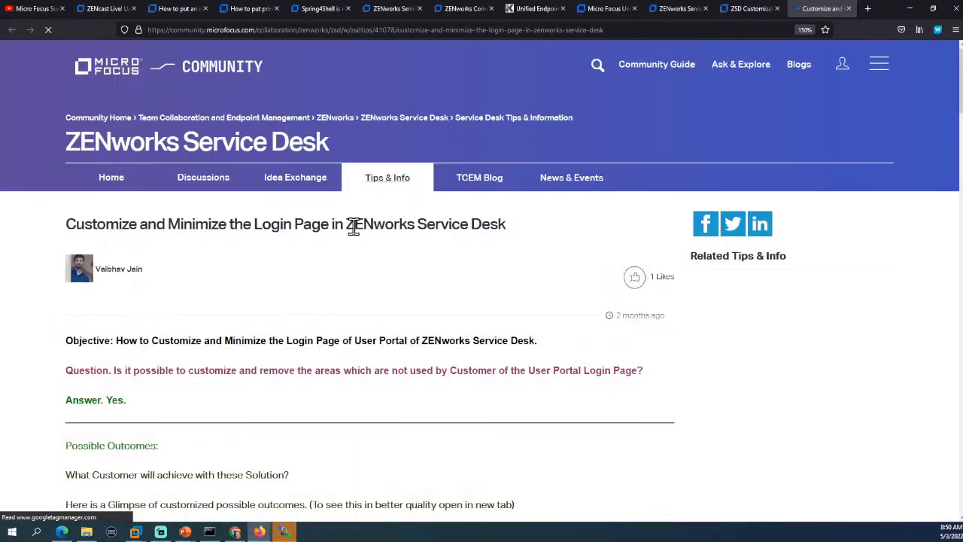
# Scroll to the login page screenshots, then bring the References slide show back from the taskbar.
pyautogui.scroll(-3, 557, 292)
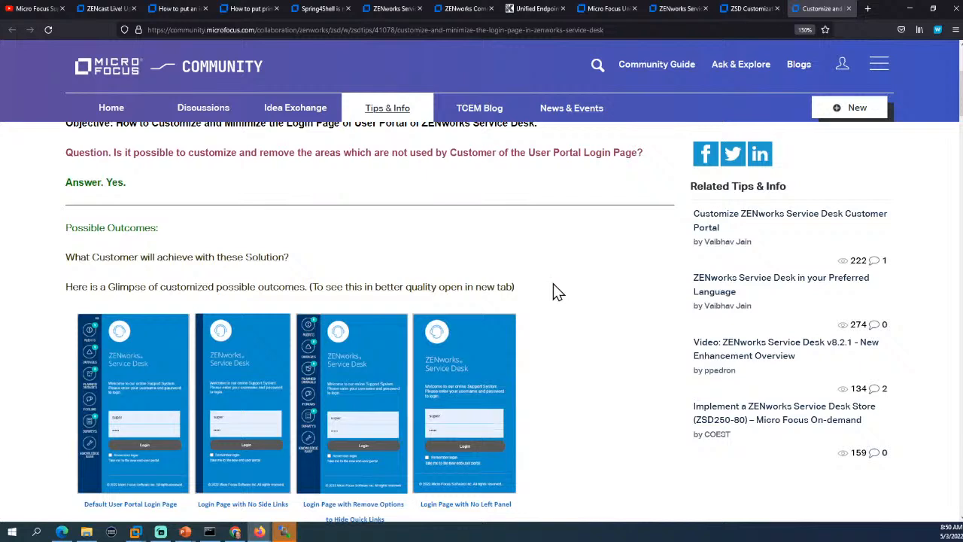
pyautogui.scroll(-1, 557, 292)
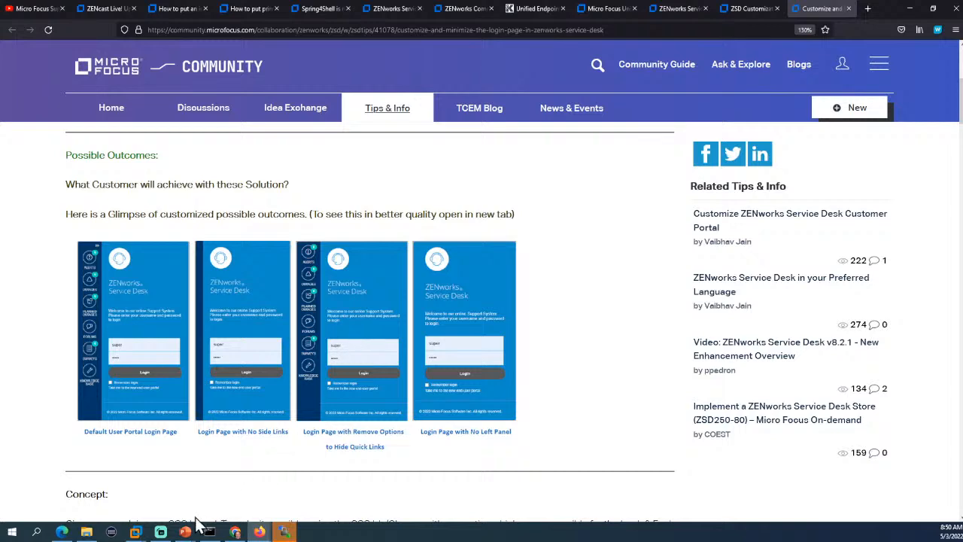
pyautogui.moveTo(187, 531)
pyautogui.click(151, 500)
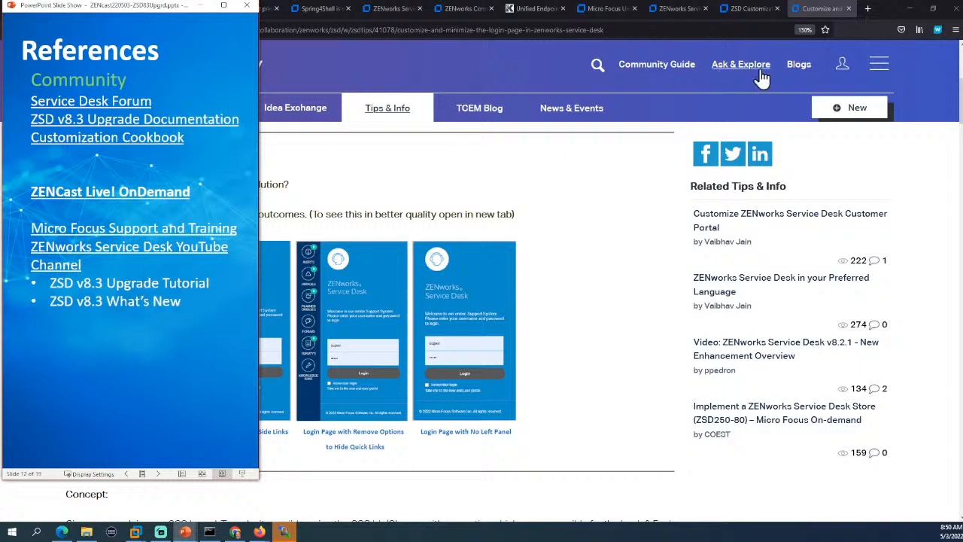
# Return to the ZSD Customization Cookbook tab, scrolled to its Troubleshooting and Additional Information entries.
pyautogui.click(752, 9)
pyautogui.scroll(-3, 523, 276)
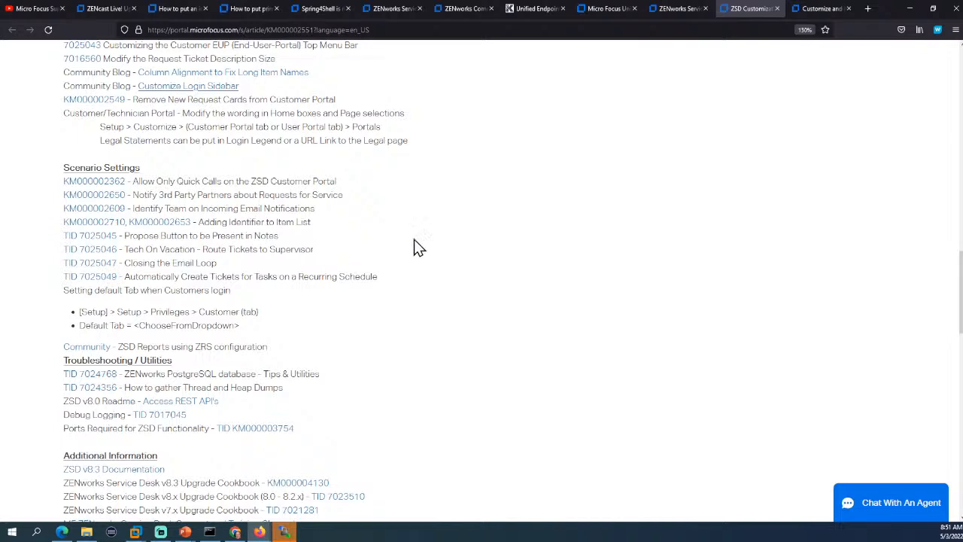
pyautogui.scroll(-5, 472, 275)
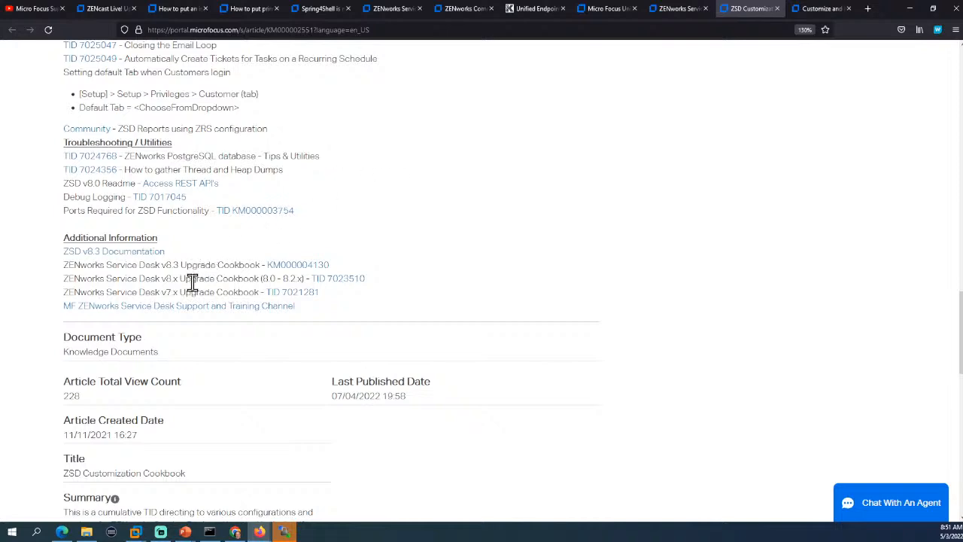
pyautogui.scroll(6, 519, 299)
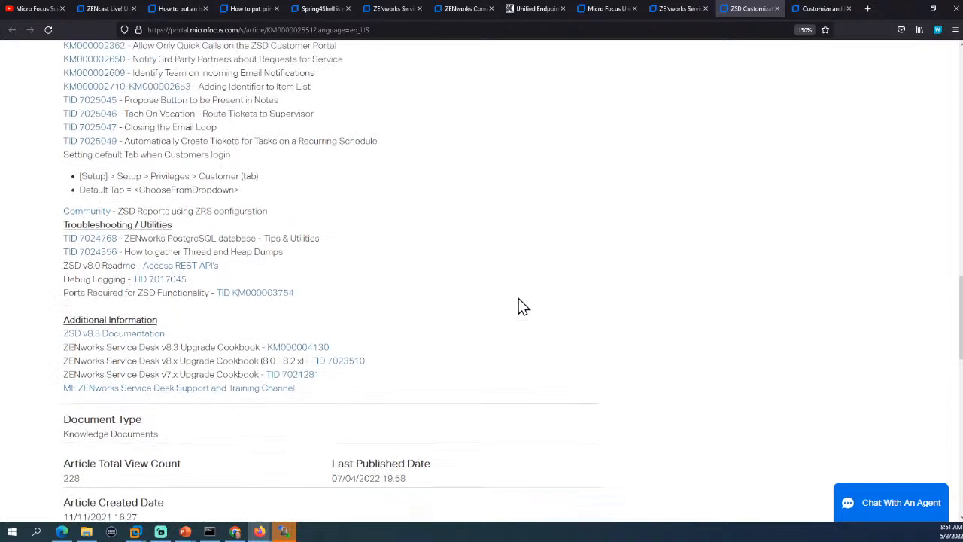
pyautogui.scroll(10, 518, 298)
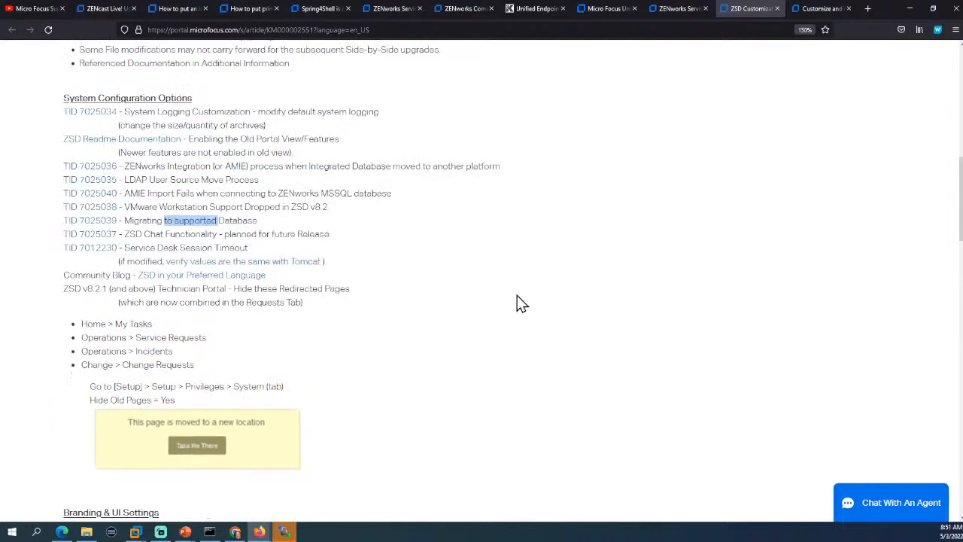
pyautogui.scroll(5, 517, 295)
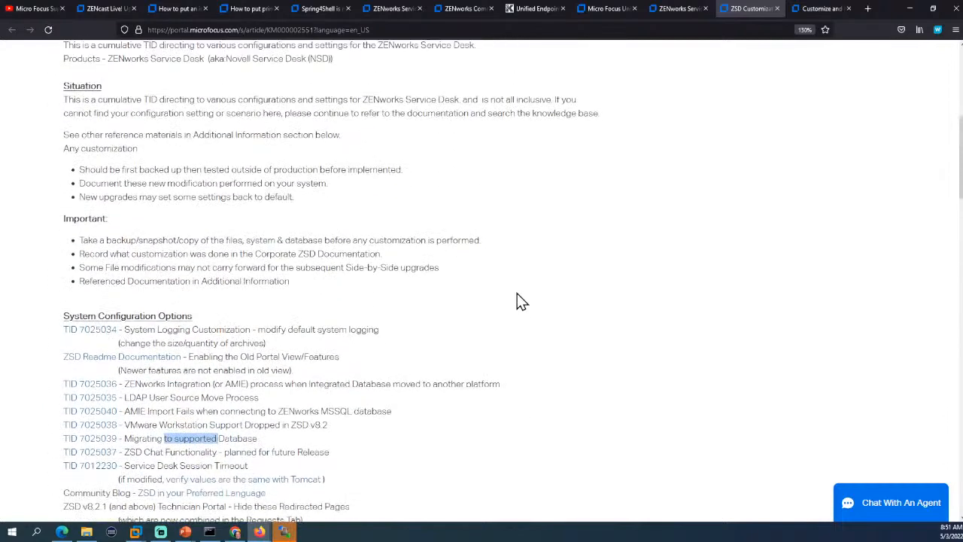
pyautogui.scroll(-5, 516, 295)
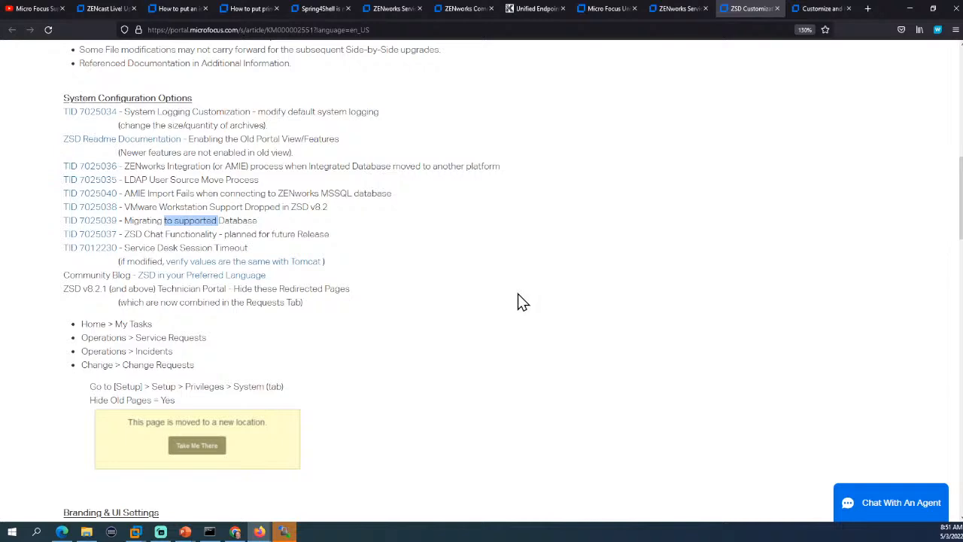
pyautogui.scroll(-7, 518, 294)
pyautogui.scroll(-2, 518, 295)
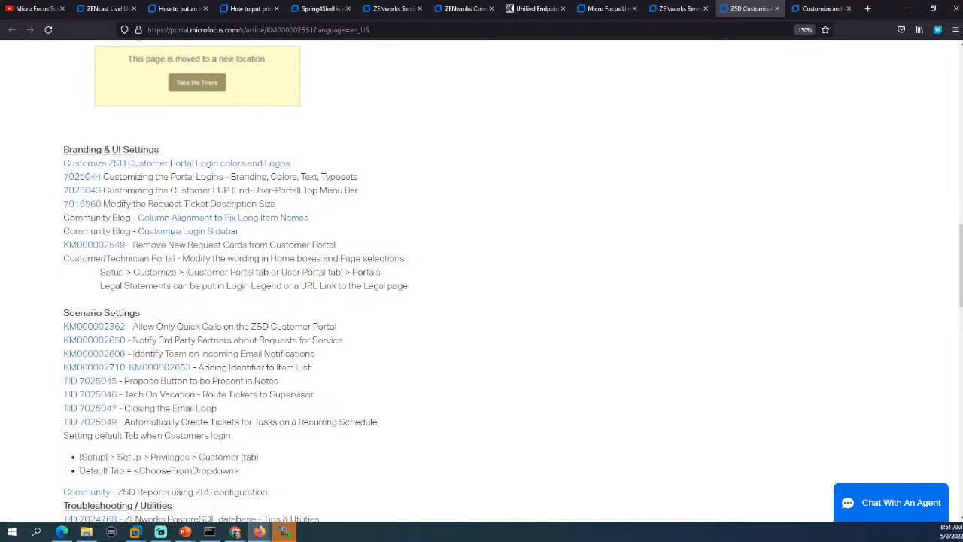
pyautogui.hotkey('alt', 'Tab')
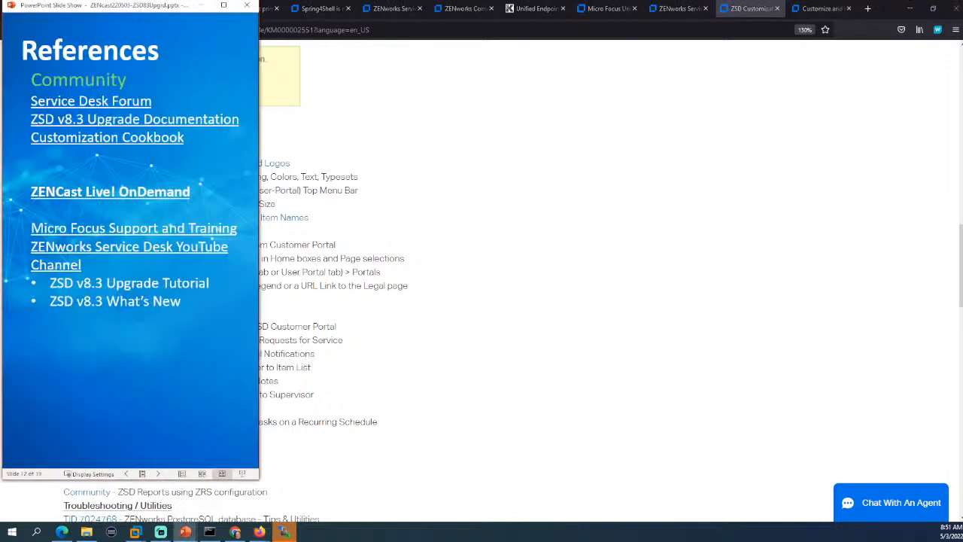
# Switch to the References slide show and open the ZSD v8.3 Upgrade Documentation link.
pyautogui.hotkey('alt', 'Tab')
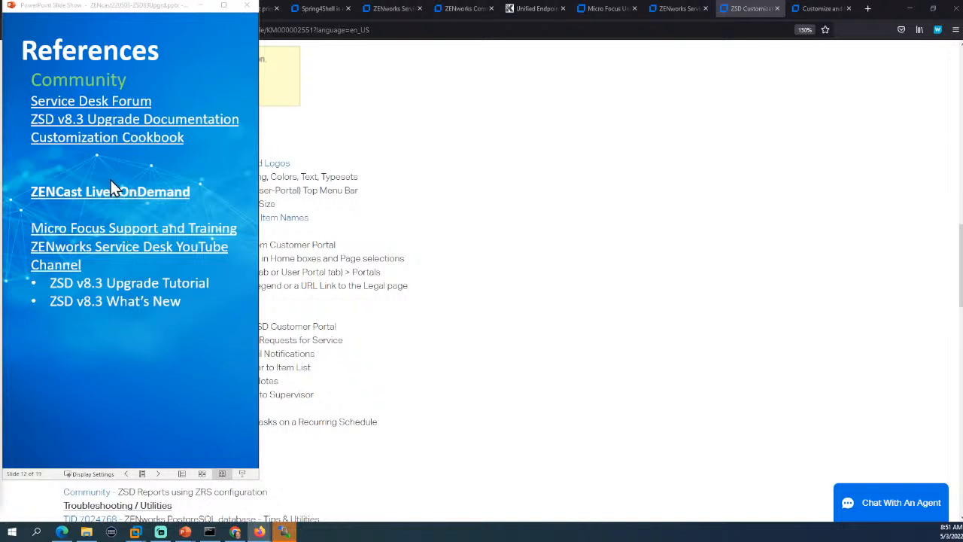
pyautogui.click(98, 119)
pyautogui.moveTo(153, 44)
pyautogui.mouseDown()
pyautogui.moveTo(652, 33)
pyautogui.moveTo(821, 8)
pyautogui.mouseUp()
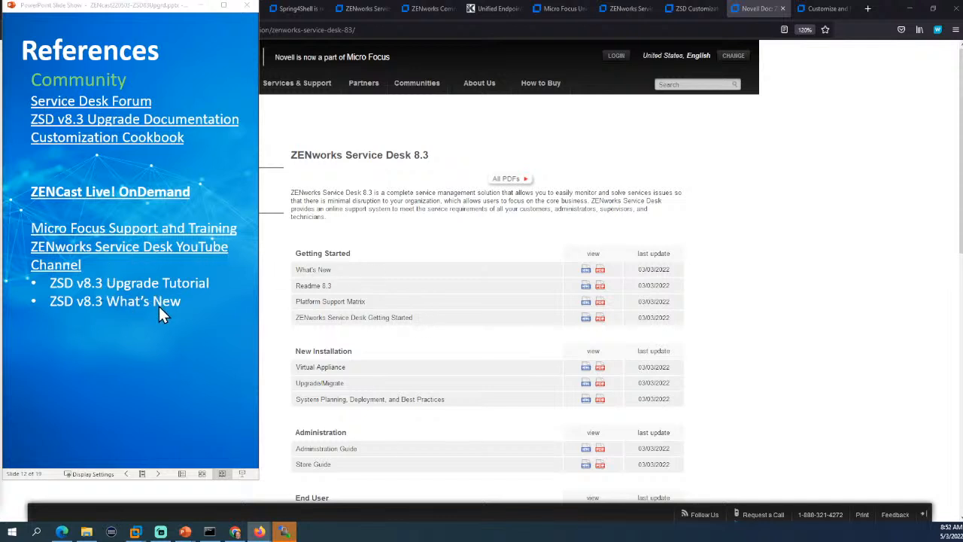
# Open the ZENworks Service Desk YouTube Channel playlist from the References slide, then refocus the slide show.
pyautogui.click(130, 250)
pyautogui.click(131, 252)
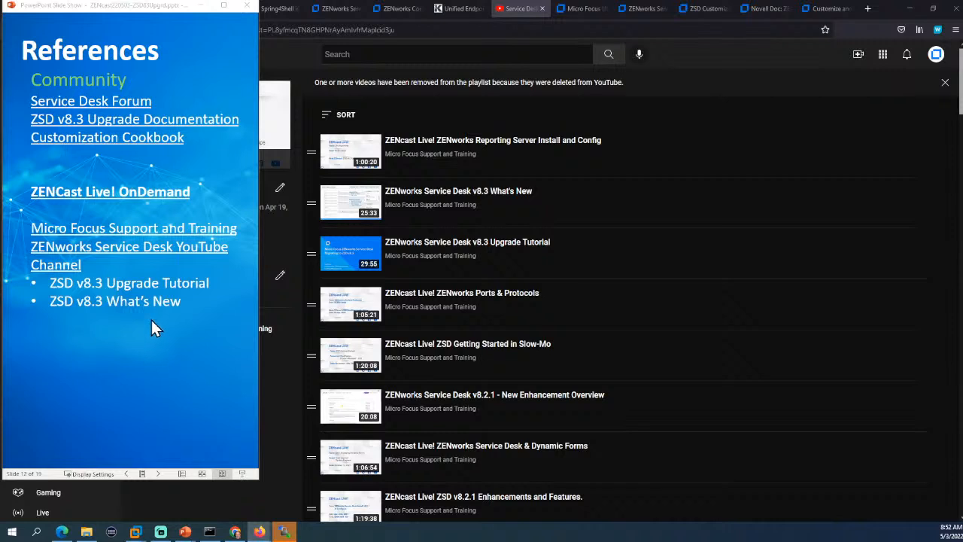
pyautogui.click(104, 146)
# End the slide show and copy the presentation's PDF link from slide 1.
pyautogui.press('Escape')
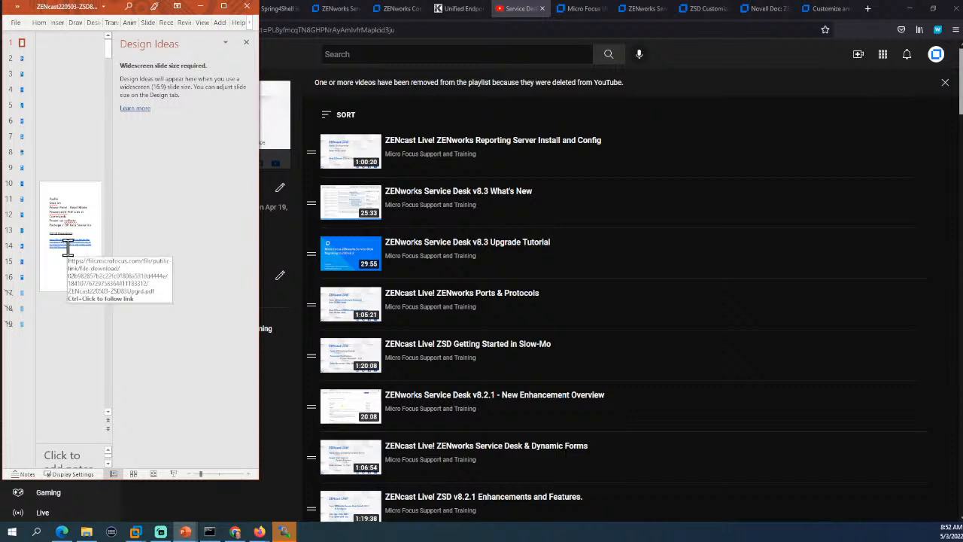
pyautogui.click(224, 7)
pyautogui.moveTo(456, 297); pyautogui.dragTo(379, 272)
pyautogui.hotkey('ctrl', 'c')
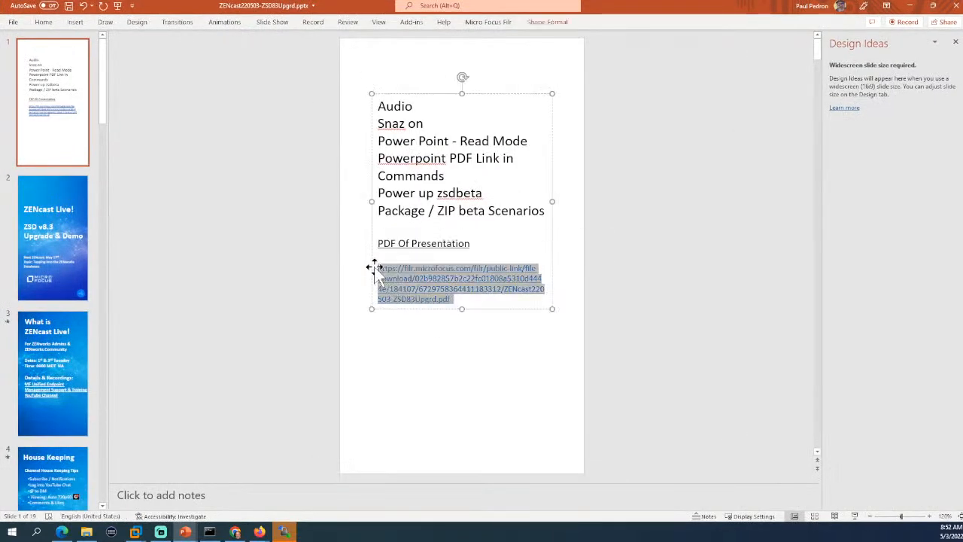
pyautogui.click(932, 6)
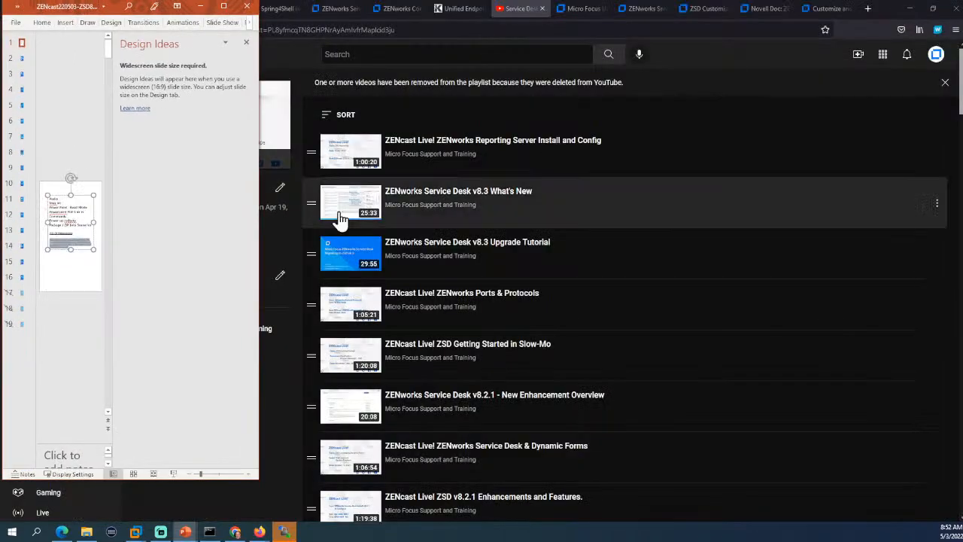
# Go to the To The Lab slide and present the deck from there.
pyautogui.click(22, 247)
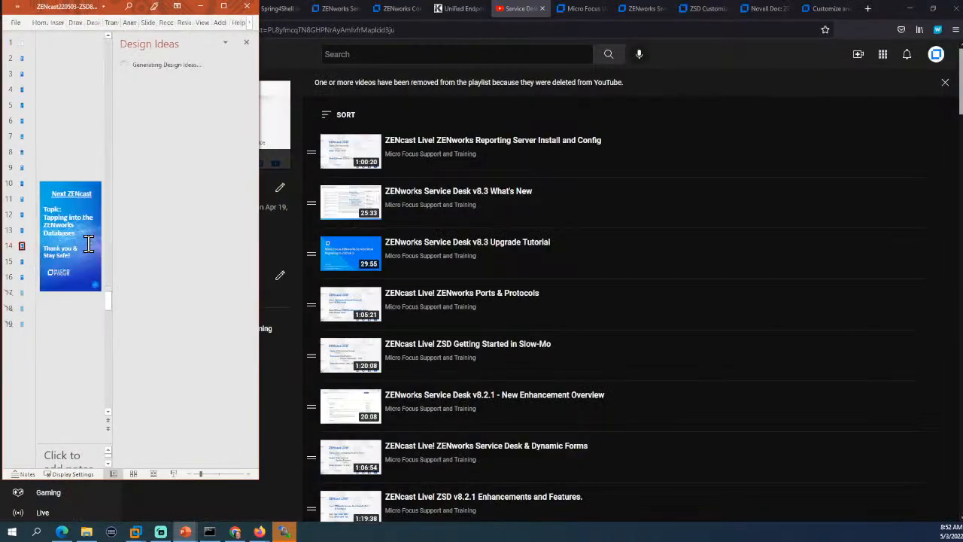
pyautogui.click(22, 231)
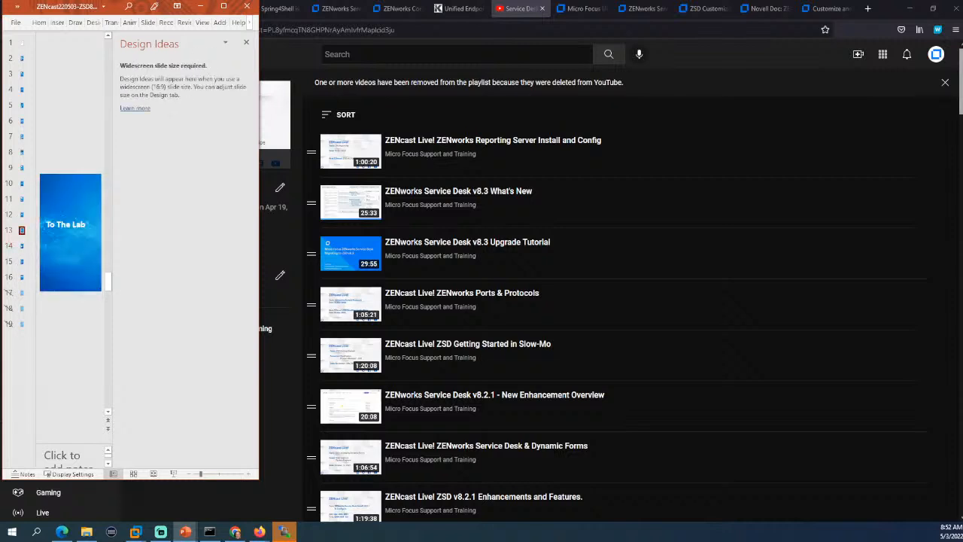
pyautogui.click(260, 532)
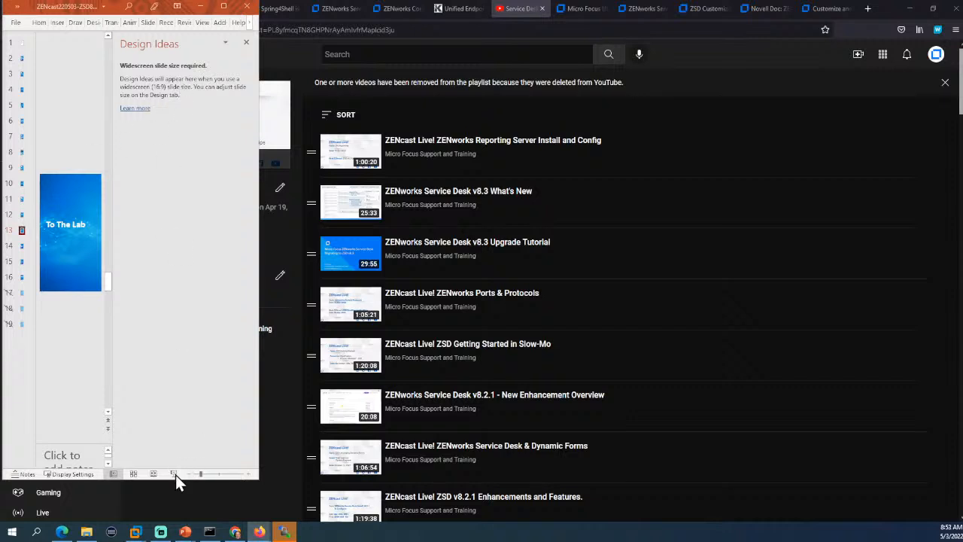
pyautogui.click(153, 473)
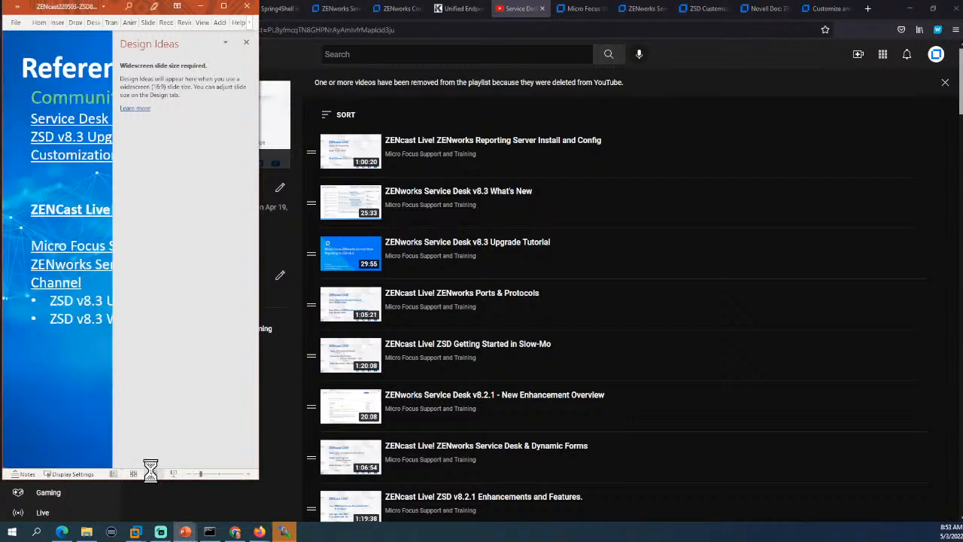
# Step back two slides in the slide show, then return forward to the References slide.
pyautogui.press('Left')
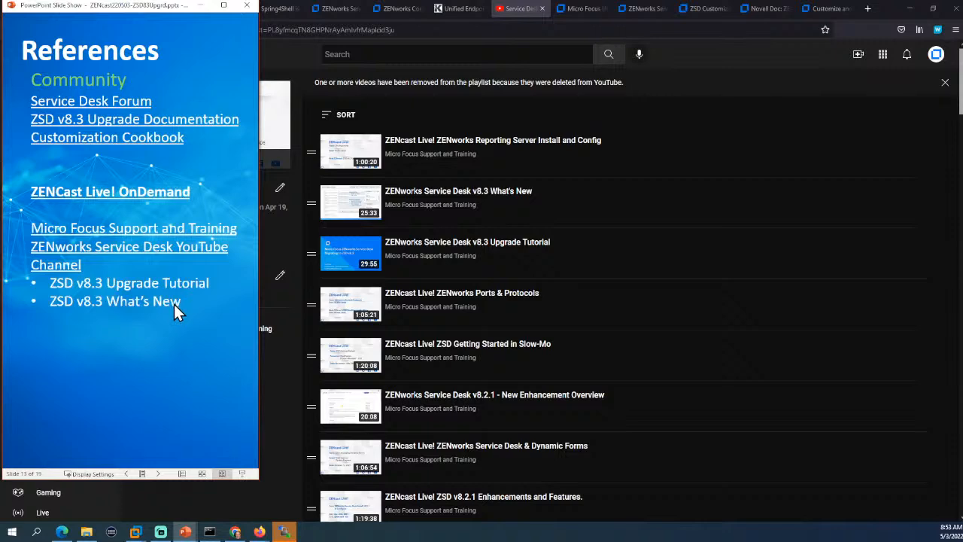
pyautogui.press('Left')
pyautogui.press('Right')
# Advance to slide 14, 'Next ZENcast', revealing 'Tapping into the ZENworks Databases' and 'Thank you & Stay Safe!'.
pyautogui.press('Right')
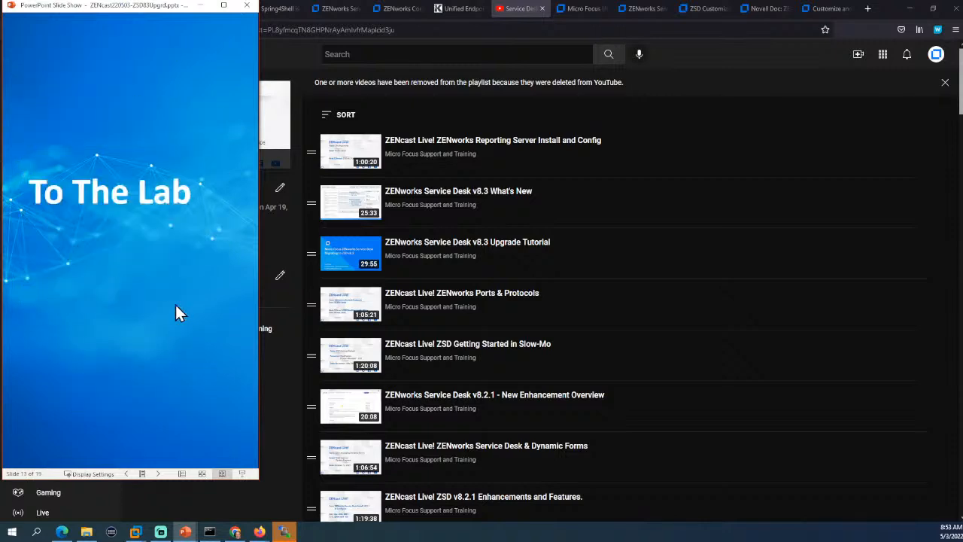
pyautogui.press('Right')
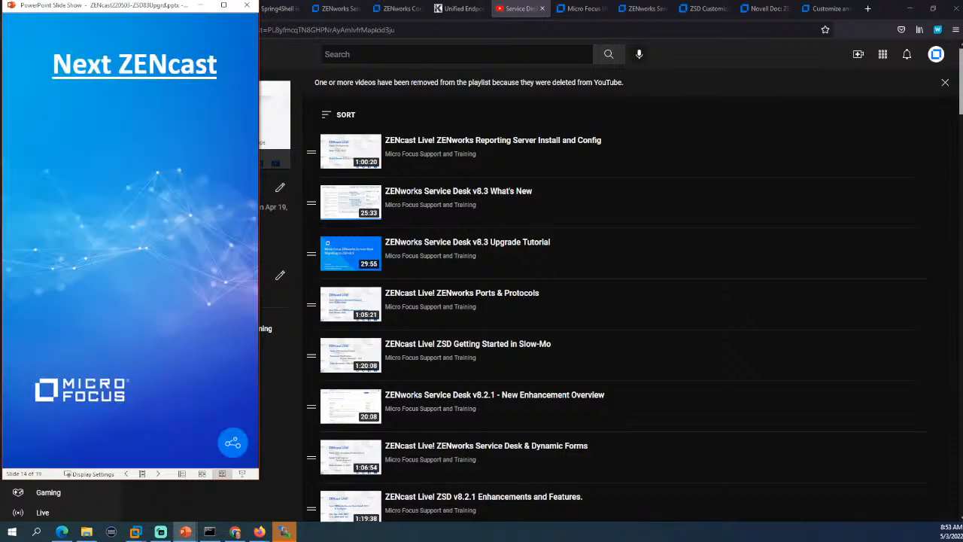
pyautogui.press('Right')
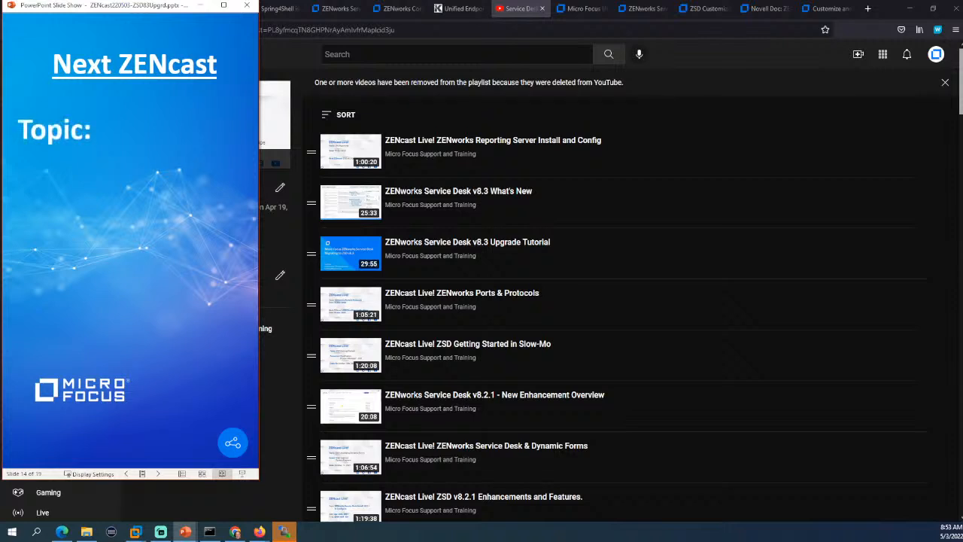
pyautogui.press('Right')
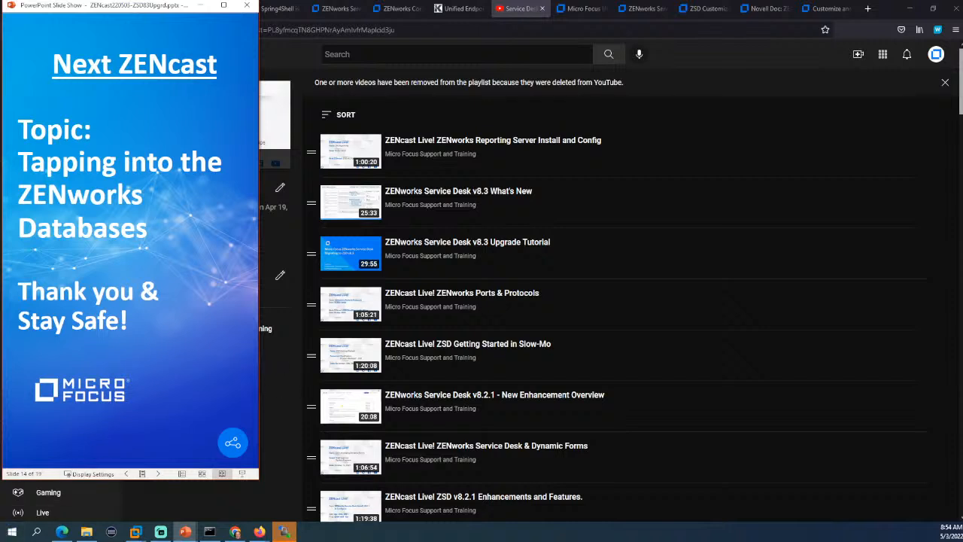
pyautogui.hotkey('alt', 'Tab')
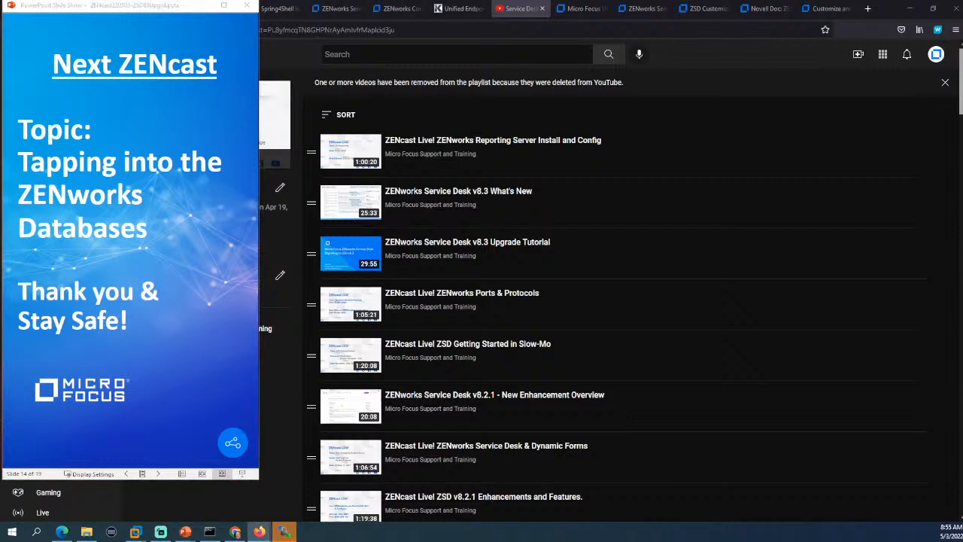